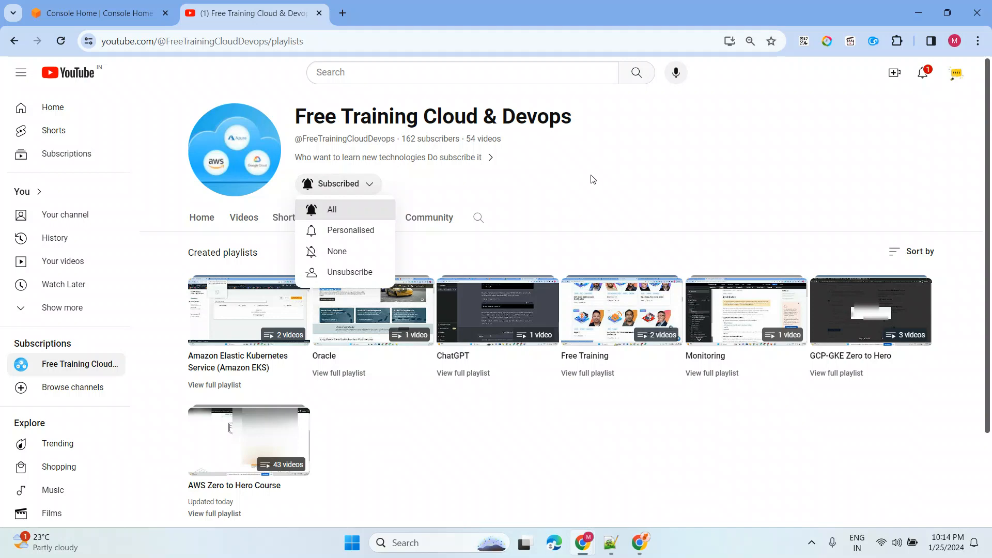
- Switch to Notepad++ and highlight the topic lines "EC2 Image Builder" and "Linux servers" in the notes
{"action": "left_click", "coordinate": [610, 543]}
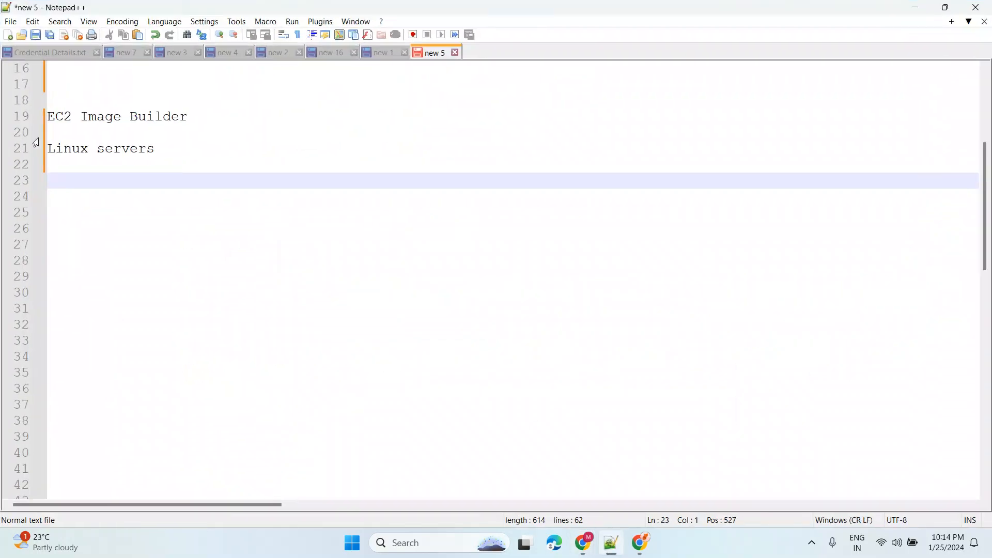
{"action": "left_click_drag", "start_coordinate": [188, 116], "coordinate": [47, 118]}
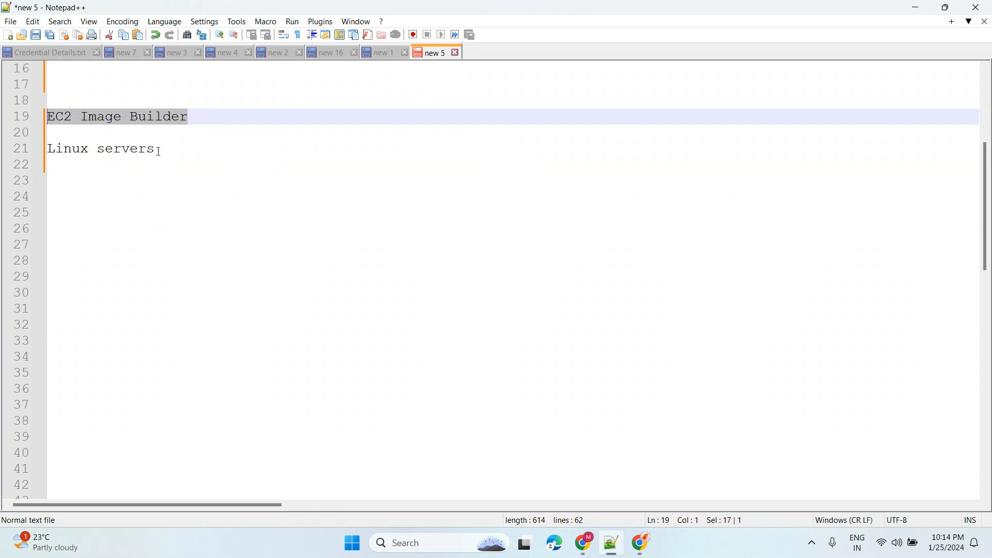
{"action": "left_click_drag", "start_coordinate": [159, 151], "coordinate": [44, 152]}
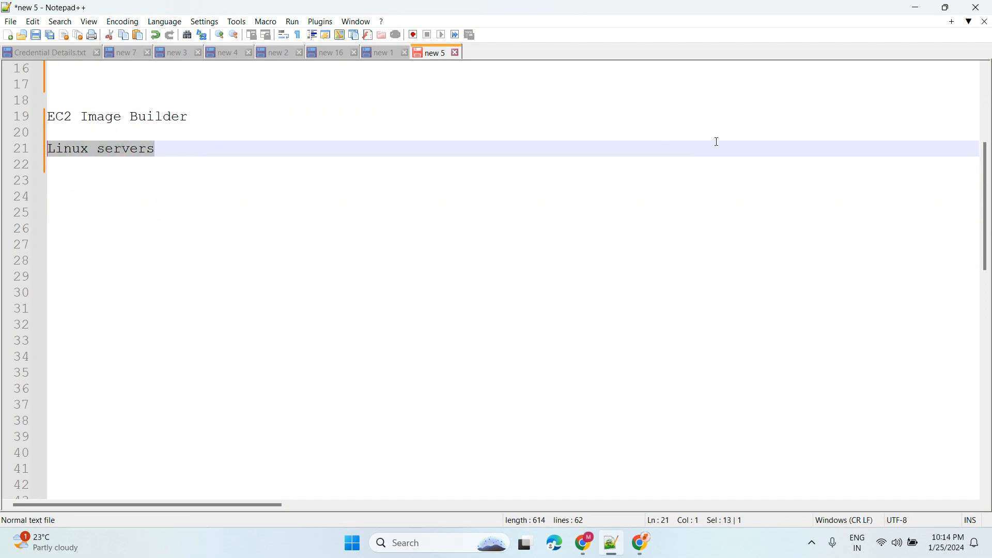
{"action": "left_click", "coordinate": [915, 7]}
- Switch to the AWS console in Chrome, open EC2 Image Builder and start creating an image pipeline
{"action": "left_click", "coordinate": [91, 17]}
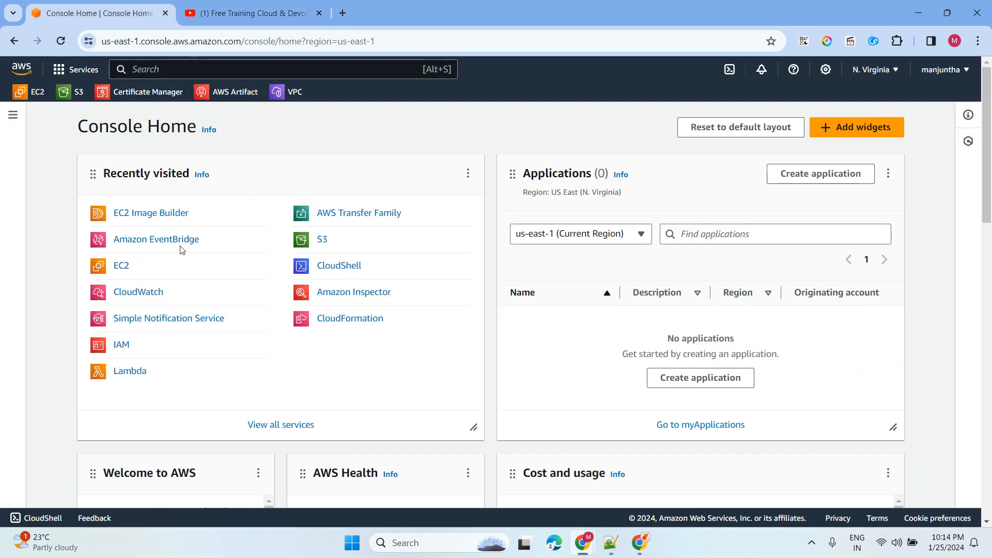
{"action": "left_click", "coordinate": [127, 214]}
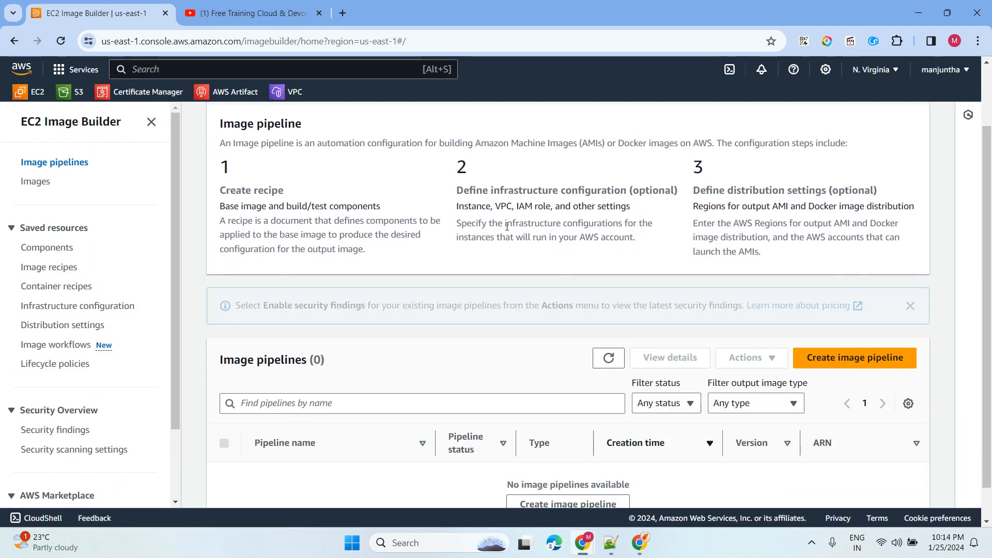
{"action": "left_click", "coordinate": [838, 358]}
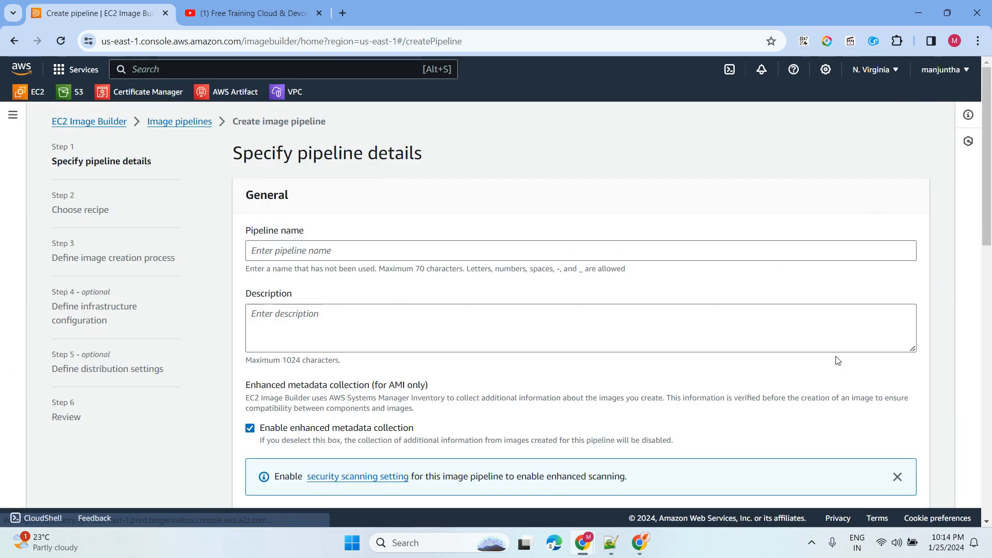
- Name the pipeline Ubuntu-Image and copy that name into its description
{"action": "left_click", "coordinate": [341, 256]}
{"action": "type", "text": "Ubuntu-linux"}
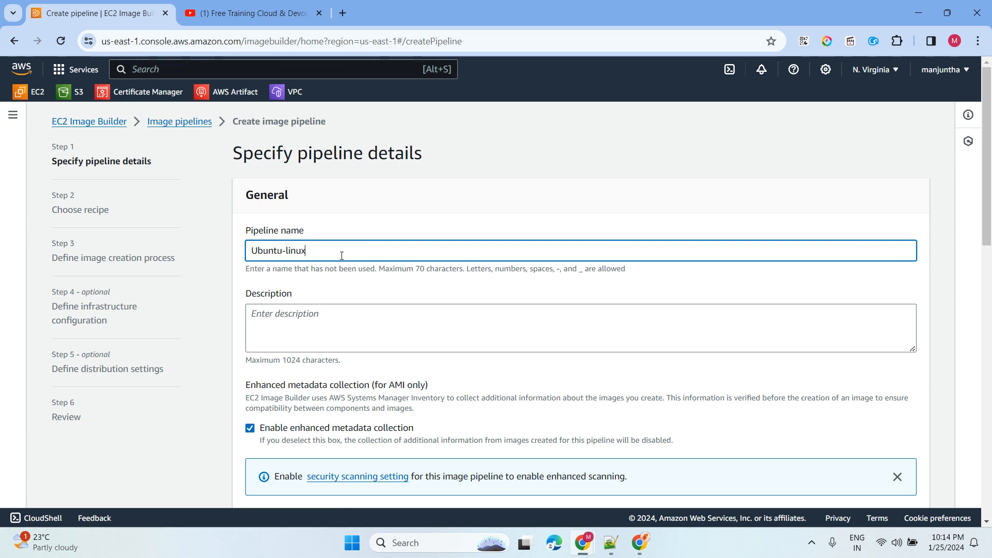
{"action": "key", "text": "BackSpace"}
{"action": "key", "text": "BackSpace"}
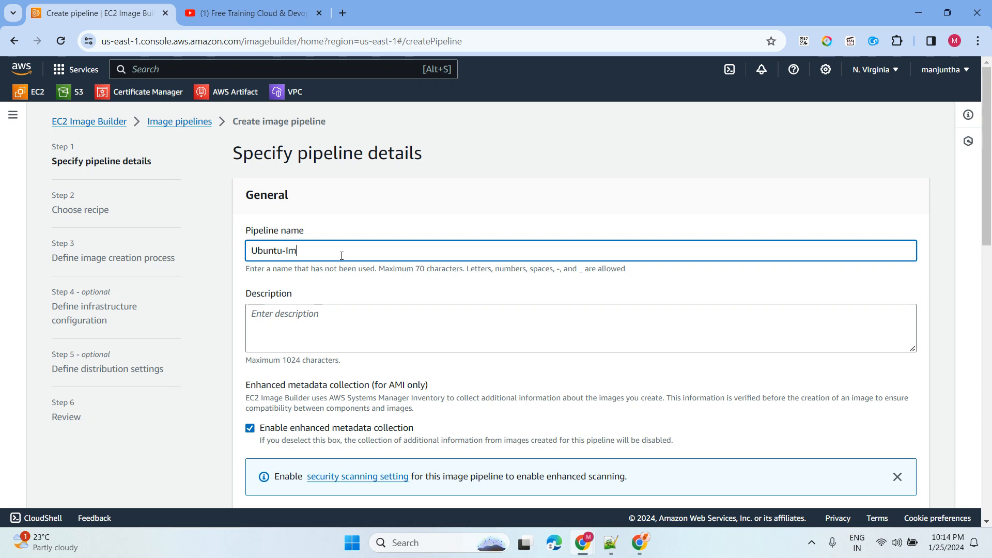
{"action": "left_click_drag", "start_coordinate": [341, 256], "coordinate": [233, 249]}
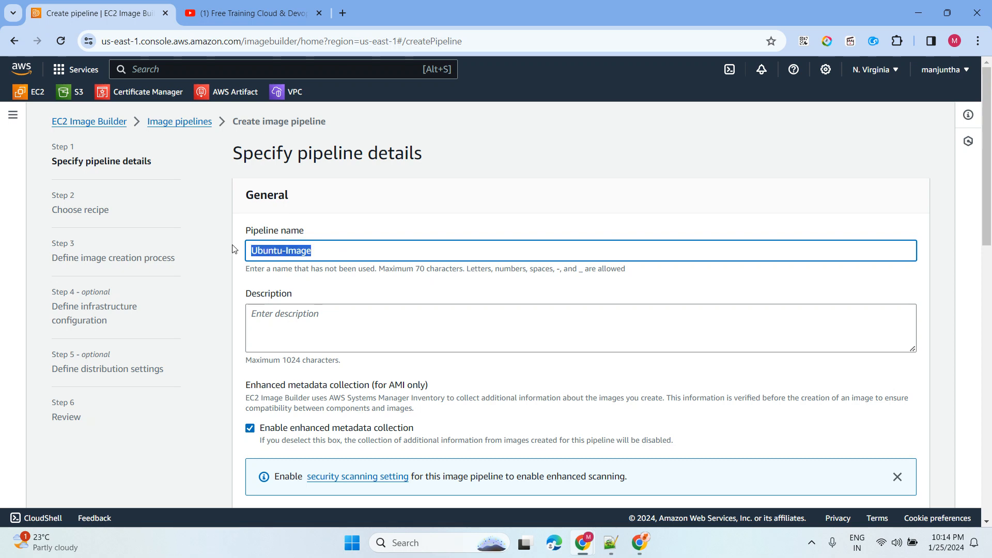
{"action": "key", "text": "ctrl+c"}
{"action": "left_click", "coordinate": [304, 327]}
{"action": "key", "text": "ctrl+v"}
- Set the pipeline's build schedule to Manual and continue to the recipe selection
{"action": "scroll", "coordinate": [319, 315], "scroll_direction": "down", "scroll_amount": 5}
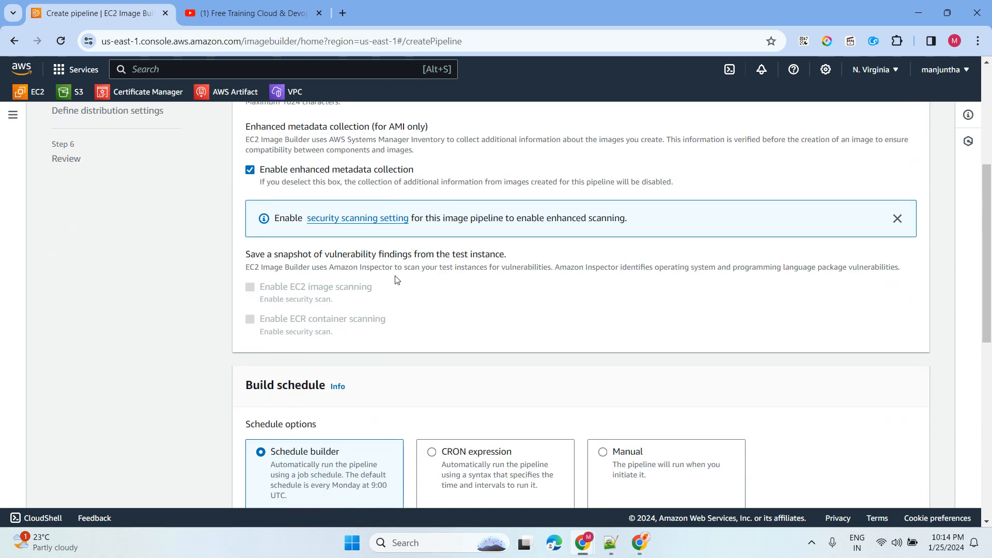
{"action": "scroll", "coordinate": [554, 264], "scroll_direction": "down", "scroll_amount": 5}
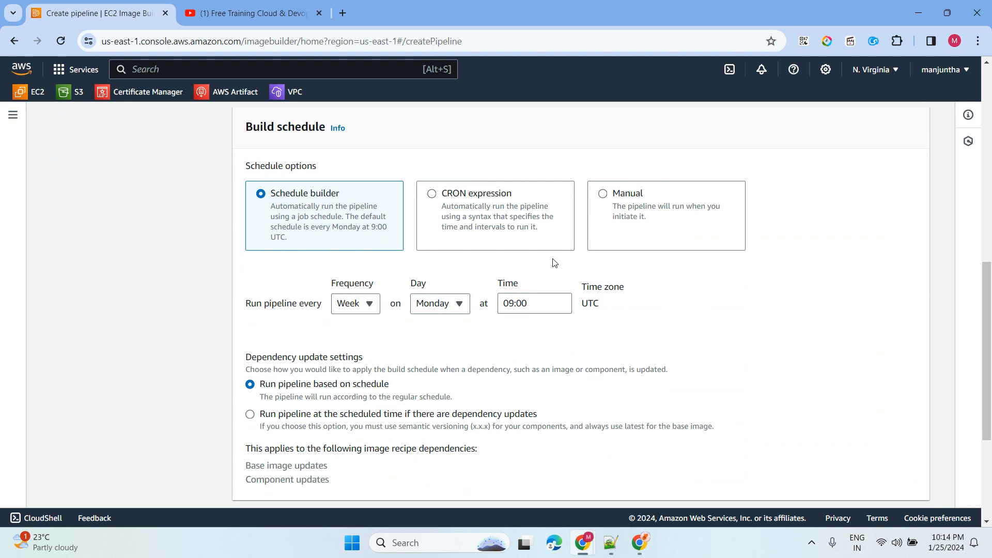
{"action": "left_click", "coordinate": [644, 208]}
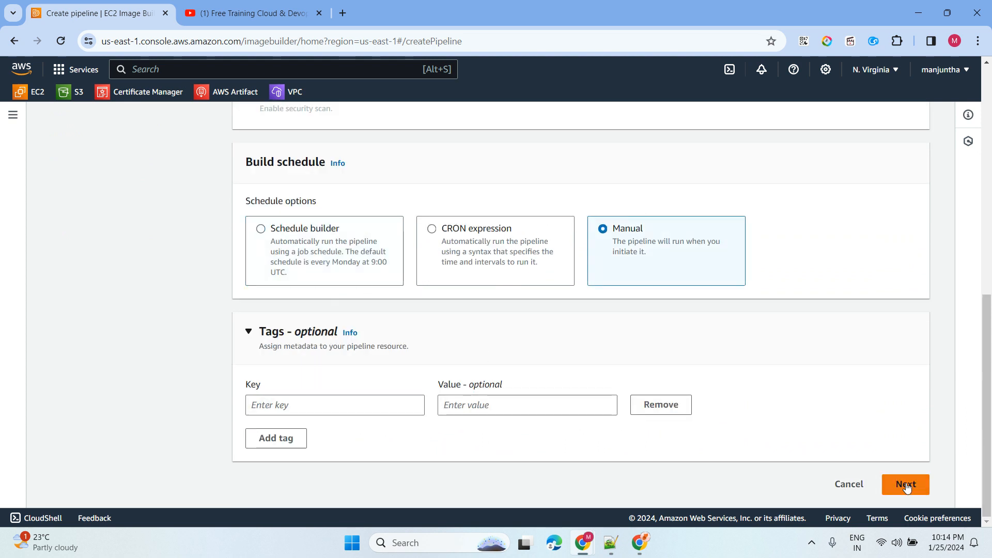
{"action": "left_click", "coordinate": [906, 485]}
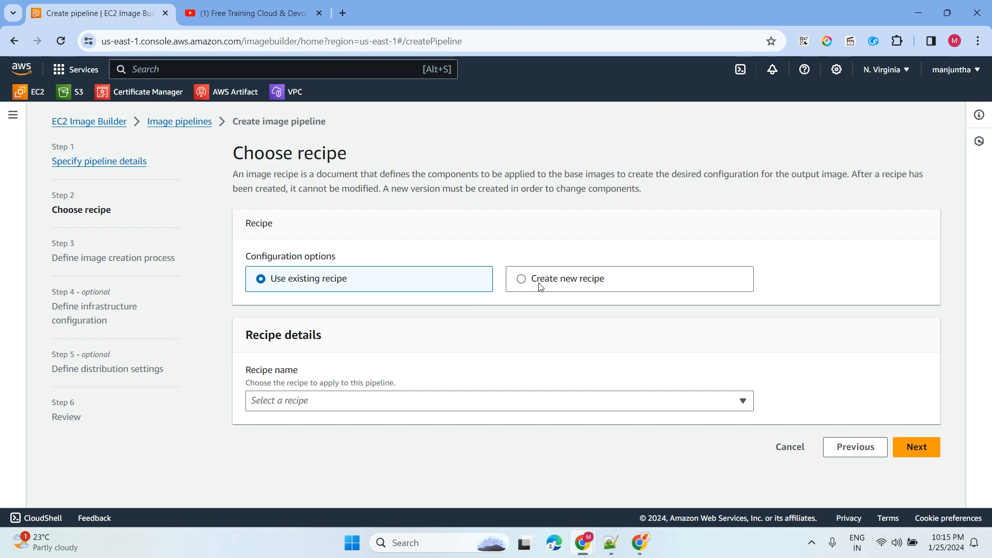
- Create a new recipe for the pipeline, named Ubuntu-Image with version 1.0.0
{"action": "left_click", "coordinate": [562, 284]}
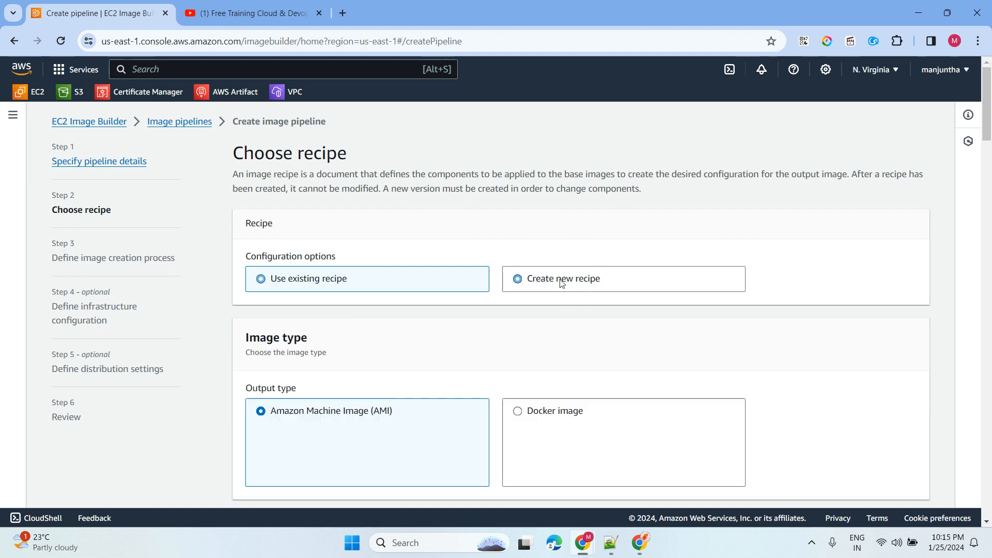
{"action": "scroll", "coordinate": [527, 253], "scroll_direction": "down", "scroll_amount": 4}
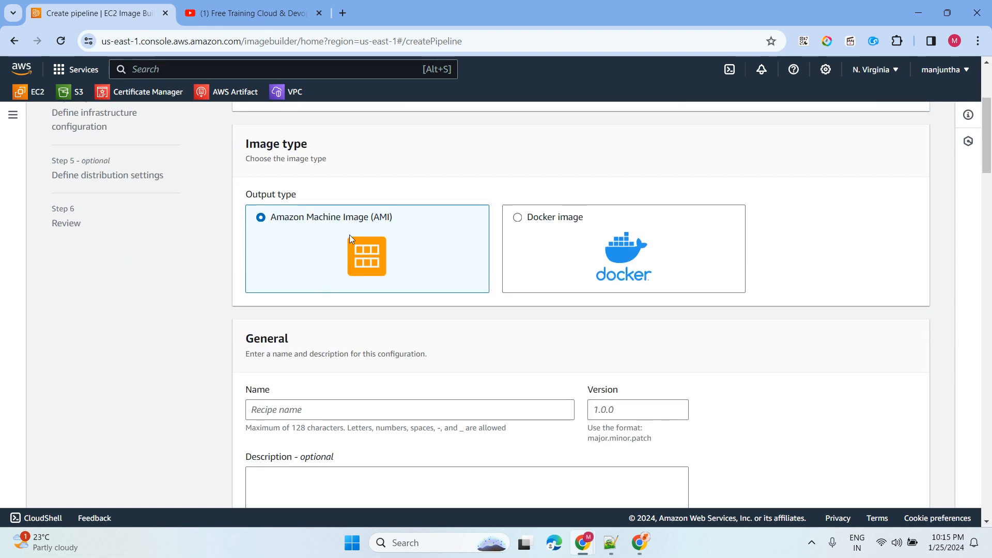
{"action": "scroll", "coordinate": [302, 272], "scroll_direction": "down", "scroll_amount": 3}
{"action": "left_click", "coordinate": [296, 279]}
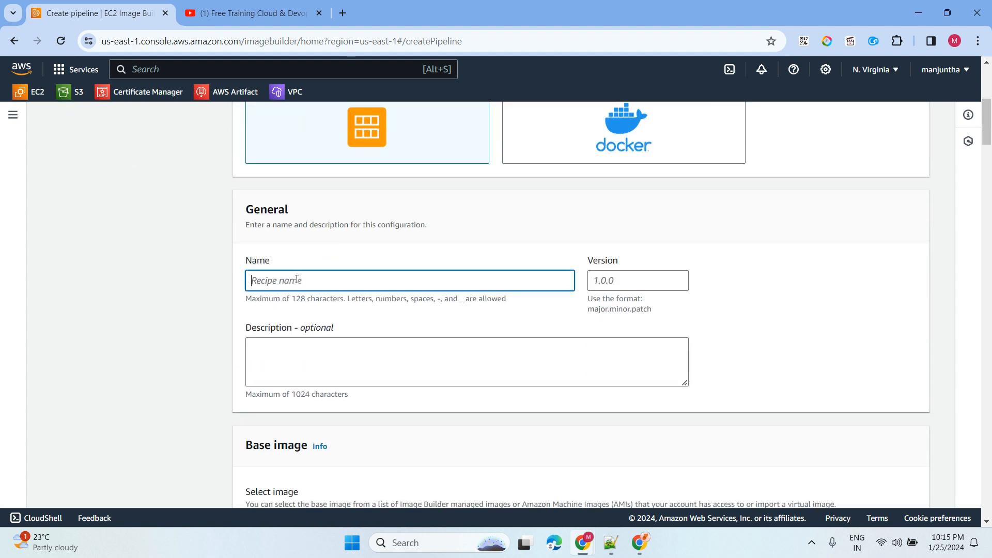
{"action": "type", "text": "Ubuntu-Image"}
{"action": "left_click", "coordinate": [619, 279]}
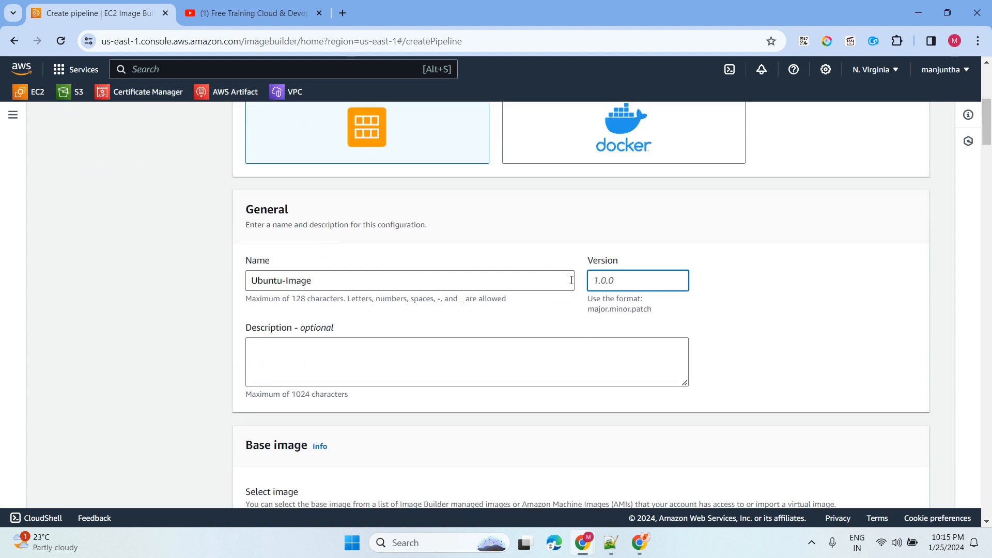
{"action": "type", "text": "1.0.0"}
- Choose Ubuntu as the base image operating system and select the Ubuntu Server 22 LTS ARM64 image
{"action": "scroll", "coordinate": [542, 306], "scroll_direction": "down", "scroll_amount": 7}
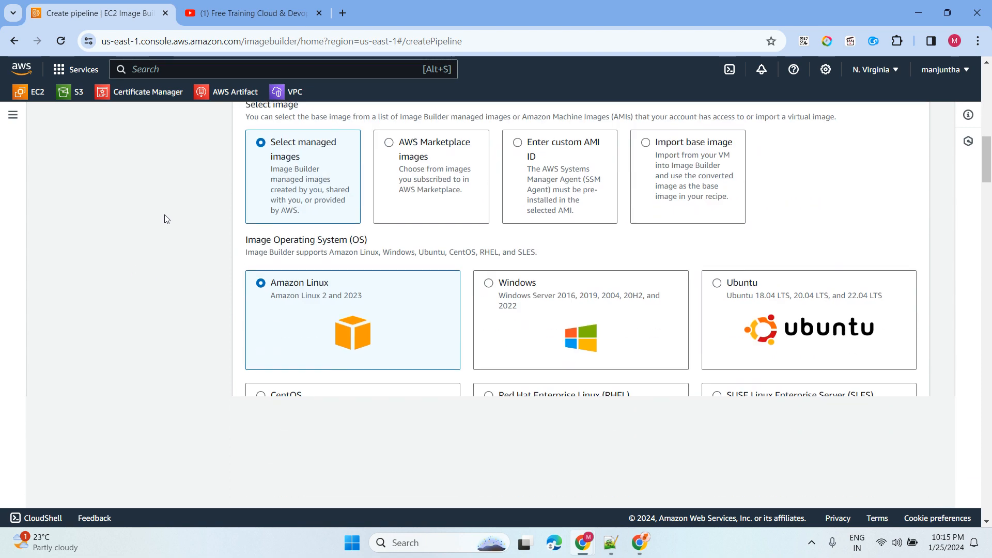
{"action": "scroll", "coordinate": [164, 215], "scroll_direction": "down", "scroll_amount": 2}
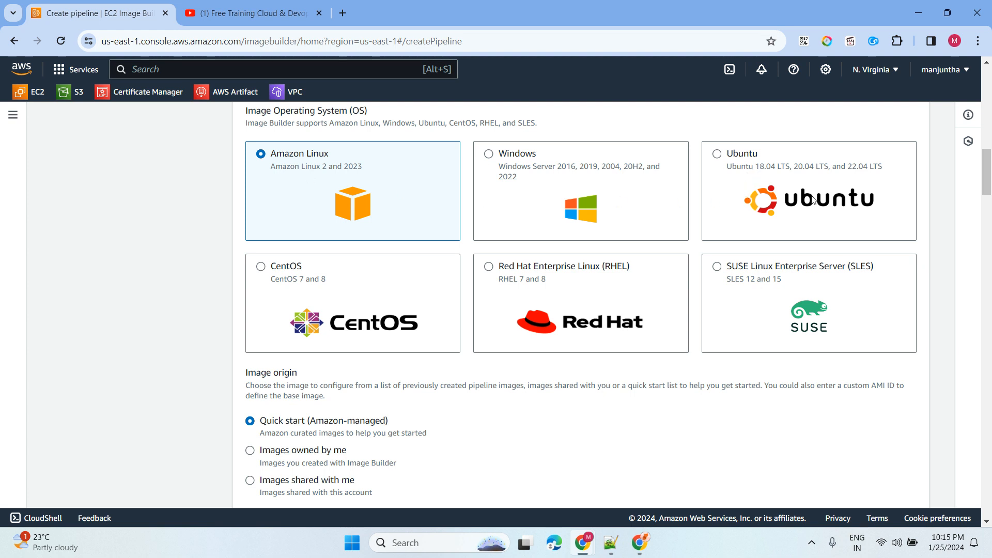
{"action": "left_click", "coordinate": [761, 182]}
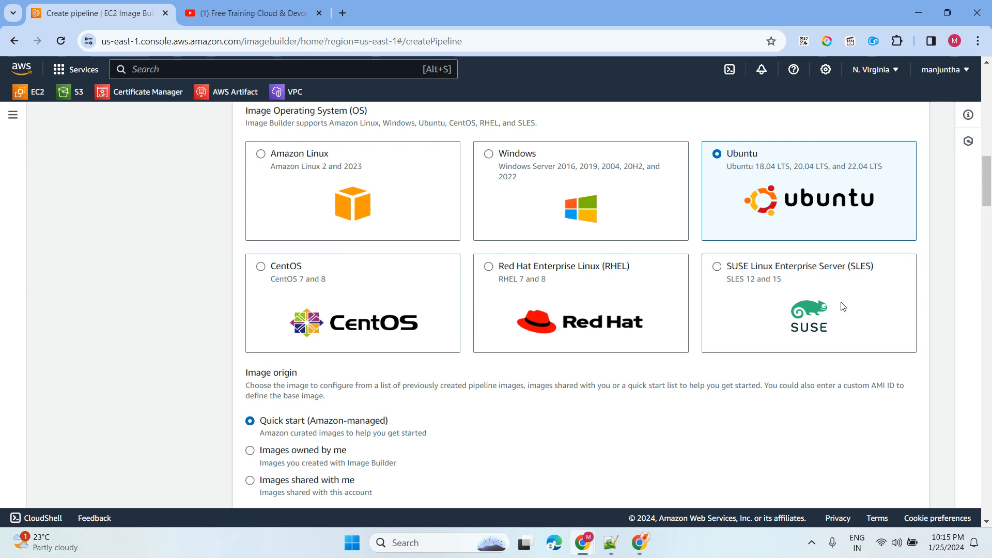
{"action": "scroll", "coordinate": [144, 274], "scroll_direction": "down", "scroll_amount": 3}
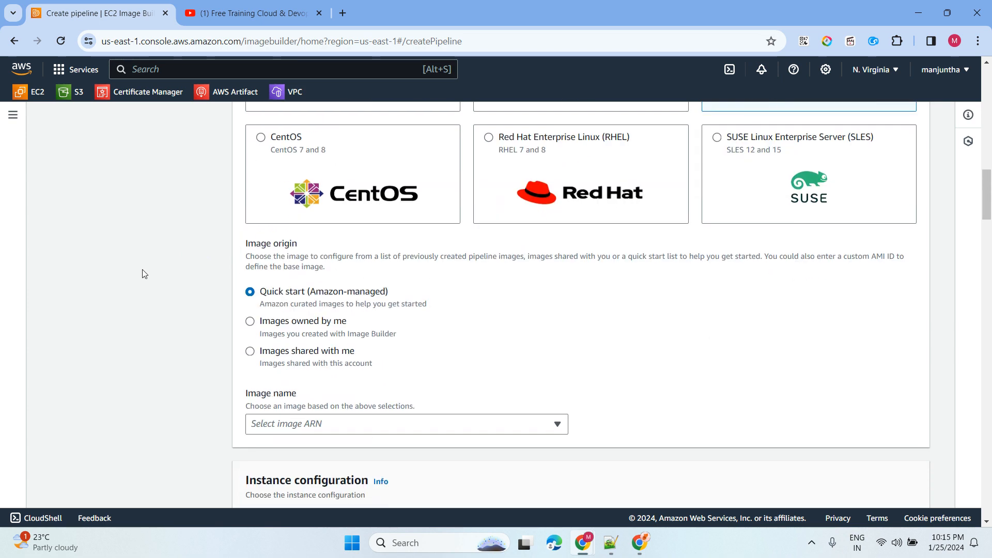
{"action": "scroll", "coordinate": [145, 272], "scroll_direction": "down", "scroll_amount": 3}
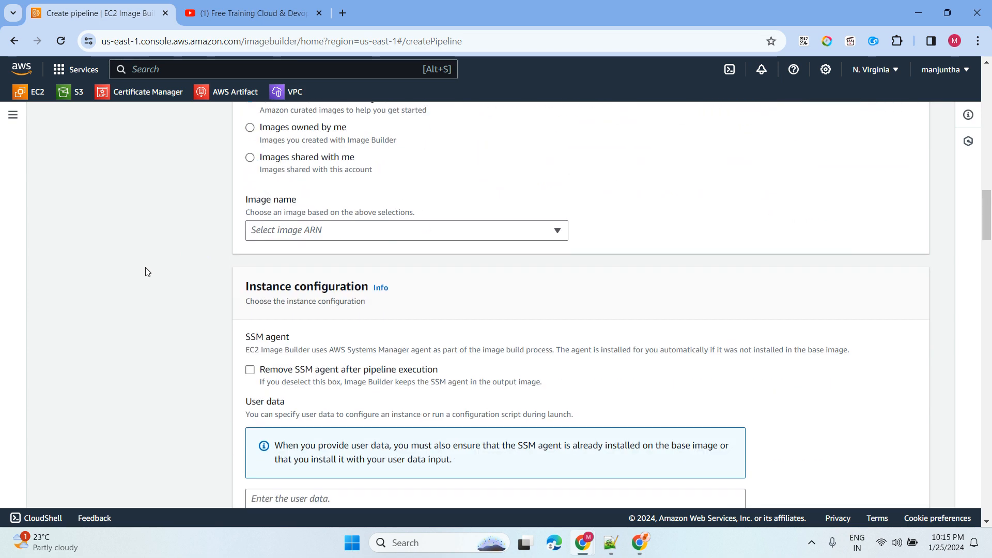
{"action": "left_click", "coordinate": [287, 233]}
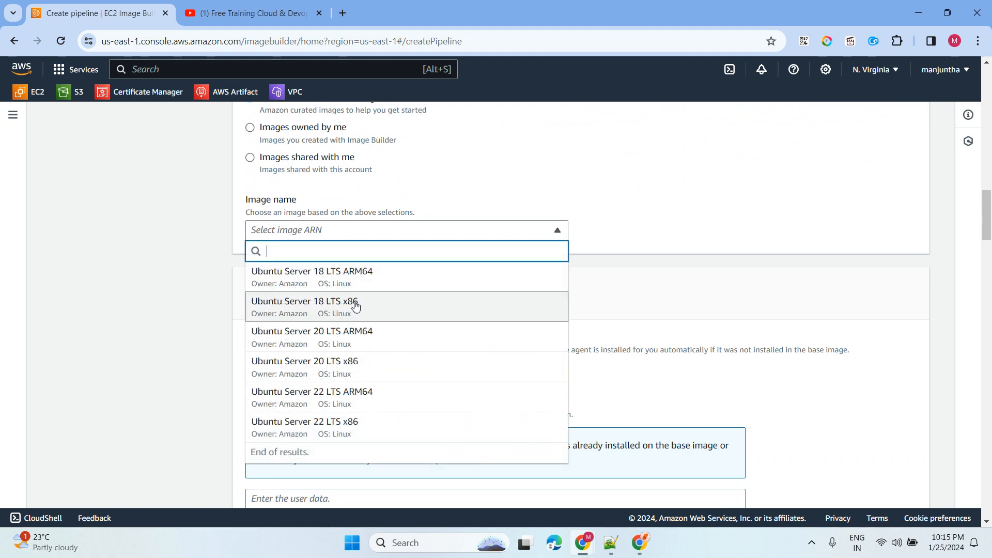
{"action": "scroll", "coordinate": [353, 309], "scroll_direction": "down", "scroll_amount": 3}
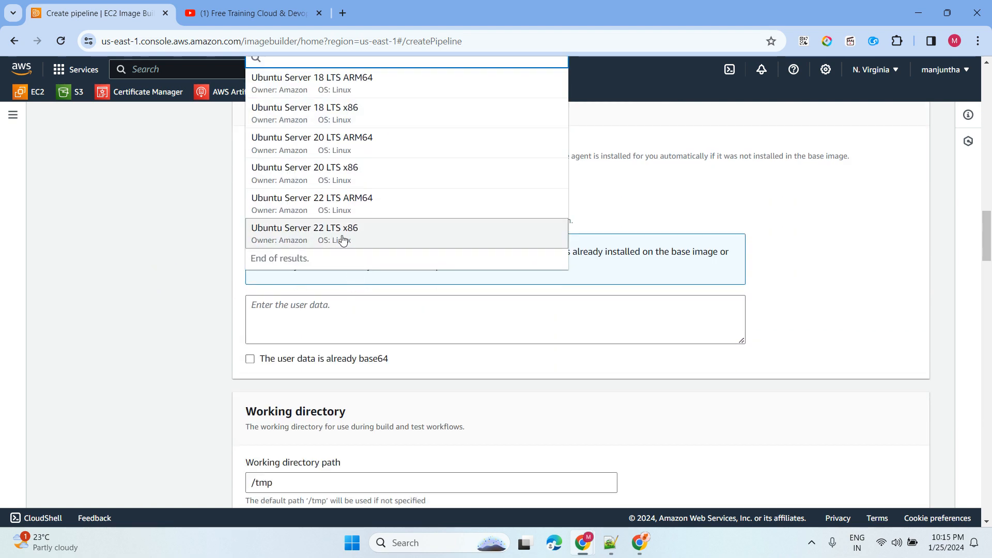
{"action": "left_click", "coordinate": [294, 209]}
- Enable removal of the SSM agent after pipeline execution in the instance configuration
{"action": "scroll", "coordinate": [175, 227], "scroll_direction": "down", "scroll_amount": 3}
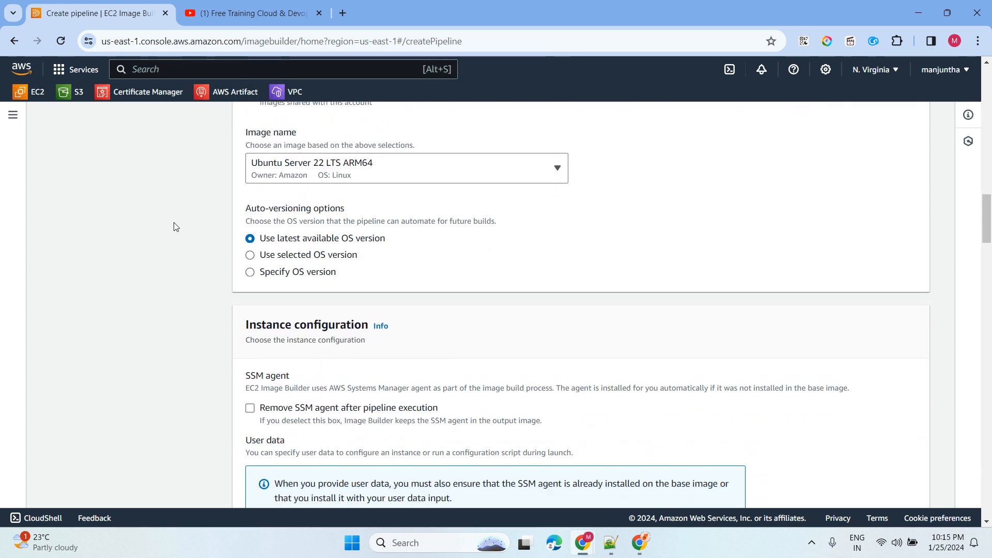
{"action": "scroll", "coordinate": [176, 226], "scroll_direction": "down", "scroll_amount": 3}
{"action": "left_click", "coordinate": [249, 214]}
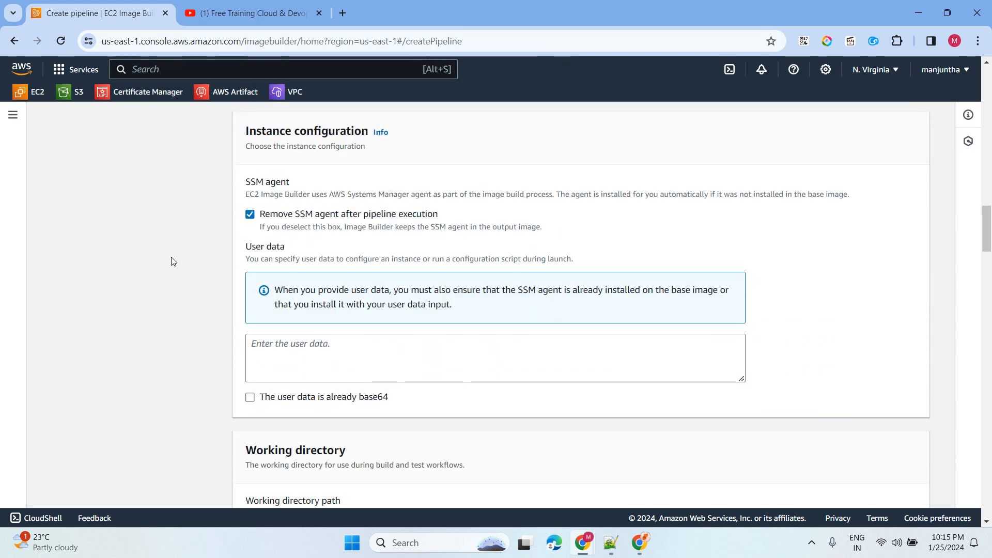
- Keep the working directory path /tmp and add the docker-ce-ubuntu build component to the recipe
{"action": "scroll", "coordinate": [221, 223], "scroll_direction": "down", "scroll_amount": 5}
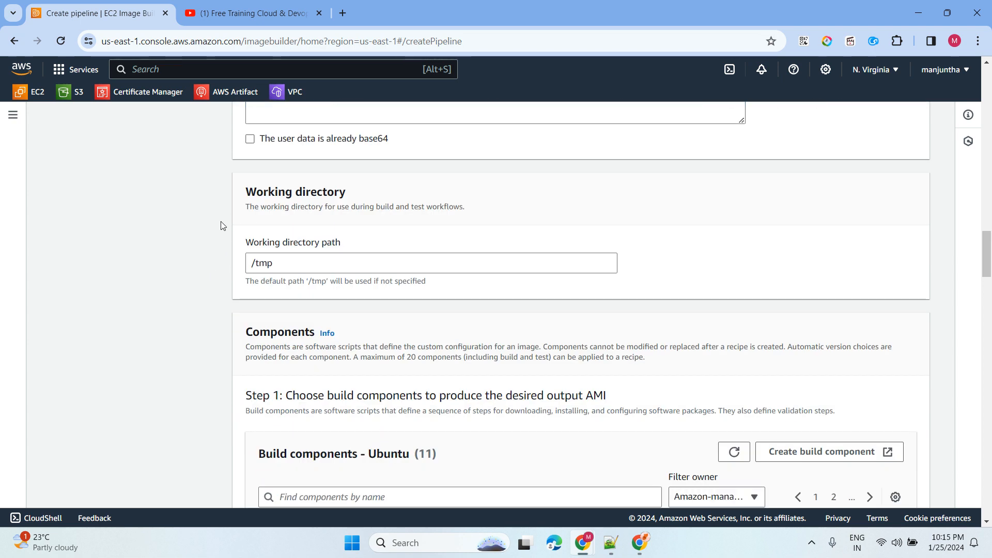
{"action": "scroll", "coordinate": [223, 226], "scroll_direction": "down", "scroll_amount": 1}
{"action": "key", "text": "Tab"}
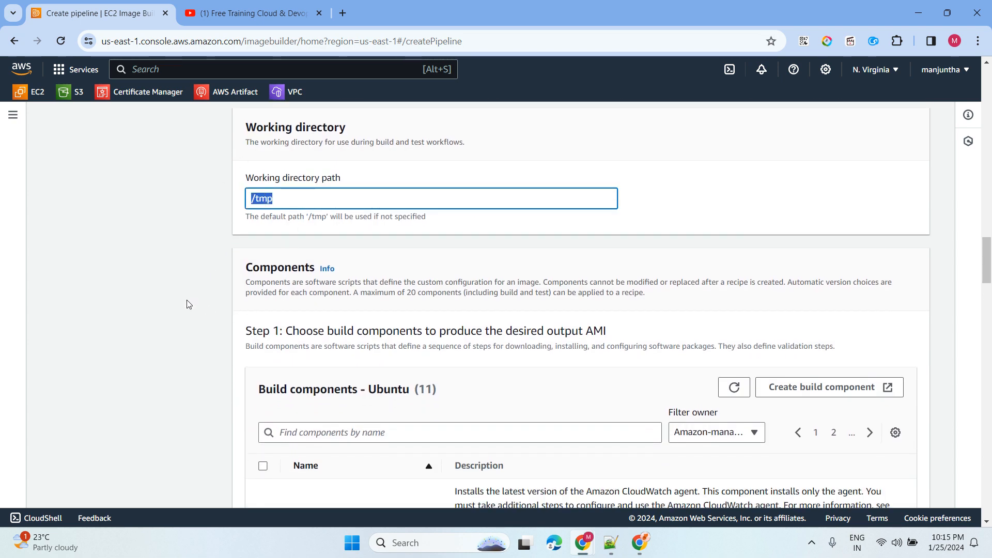
{"action": "scroll", "coordinate": [189, 304], "scroll_direction": "down", "scroll_amount": 11}
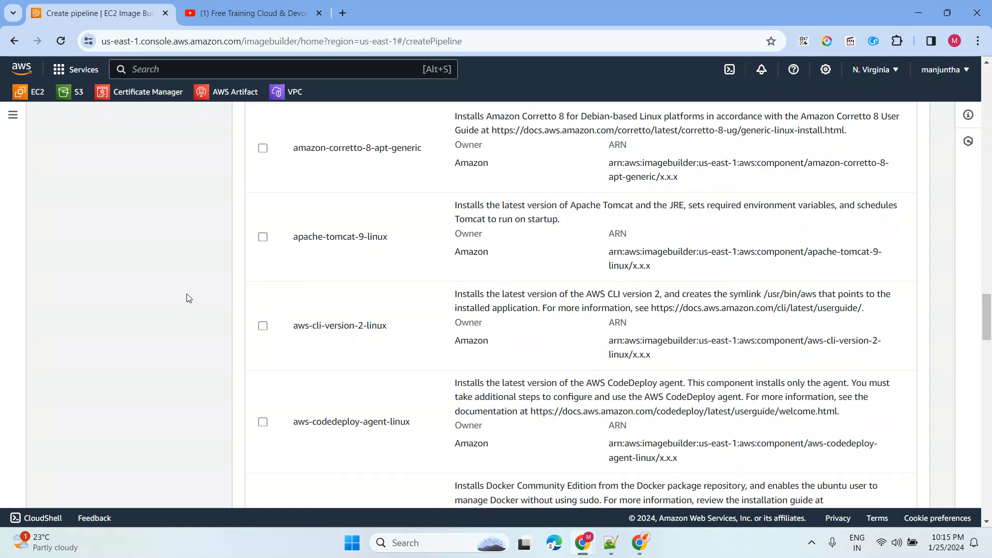
{"action": "scroll", "coordinate": [189, 298], "scroll_direction": "down", "scroll_amount": 4}
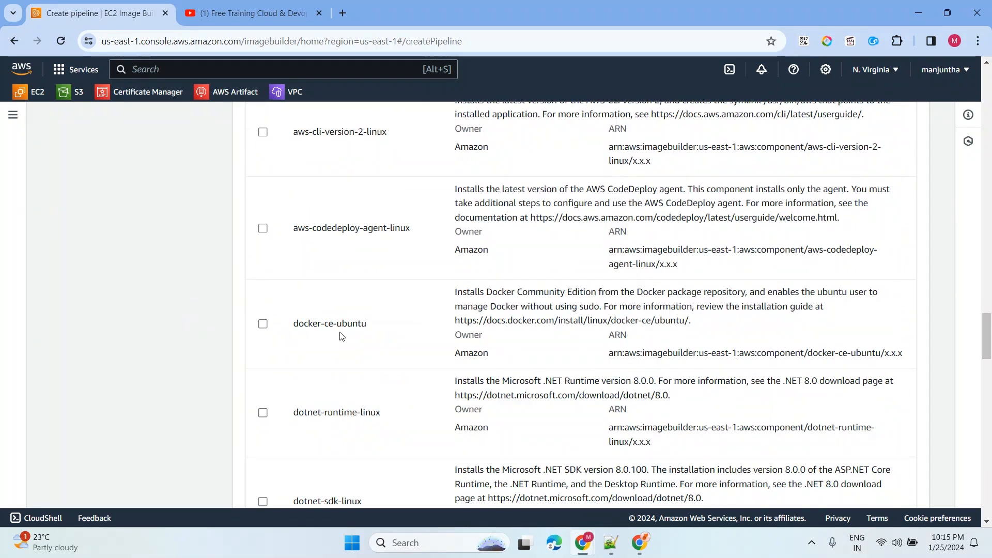
{"action": "left_click", "coordinate": [263, 325]}
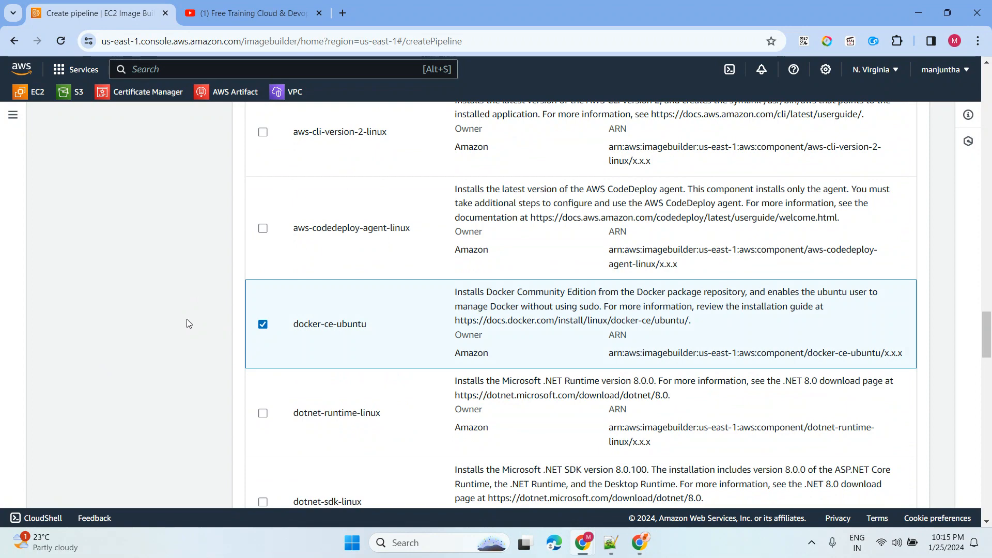
{"action": "left_click_drag", "start_coordinate": [293, 331], "coordinate": [394, 333]}
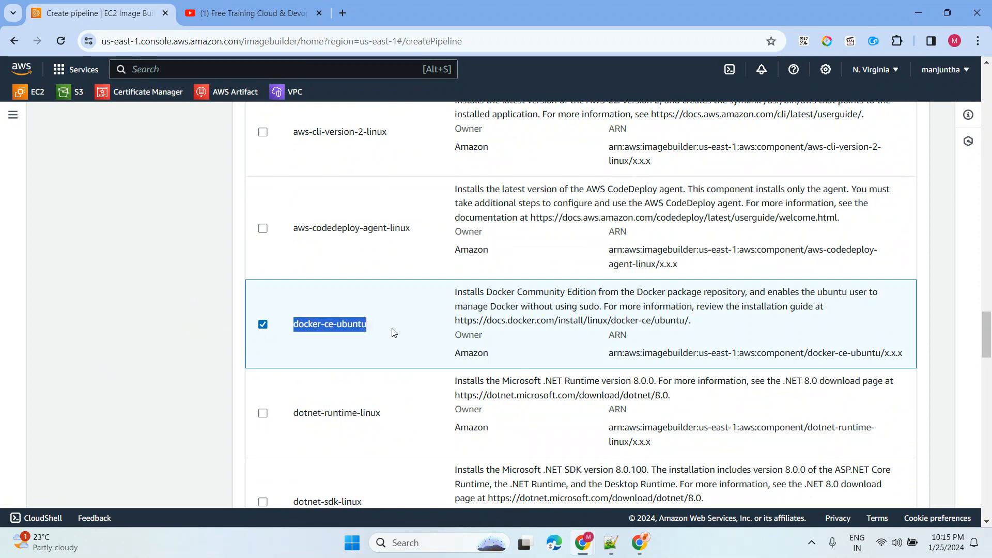
{"action": "scroll", "coordinate": [177, 265], "scroll_direction": "up", "scroll_amount": 12}
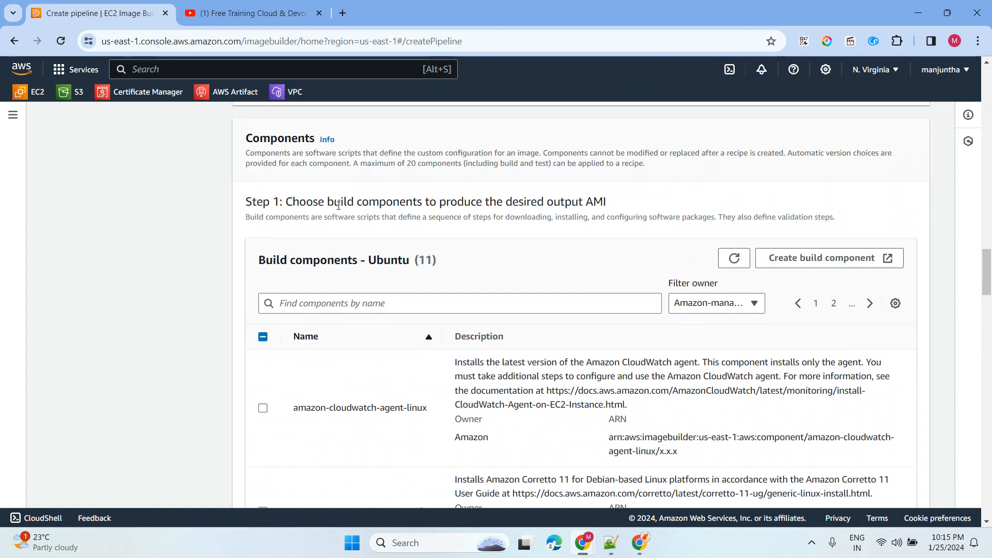
{"action": "left_click_drag", "start_coordinate": [338, 206], "coordinate": [578, 202]}
{"action": "scroll", "coordinate": [239, 323], "scroll_direction": "down", "scroll_amount": 3}
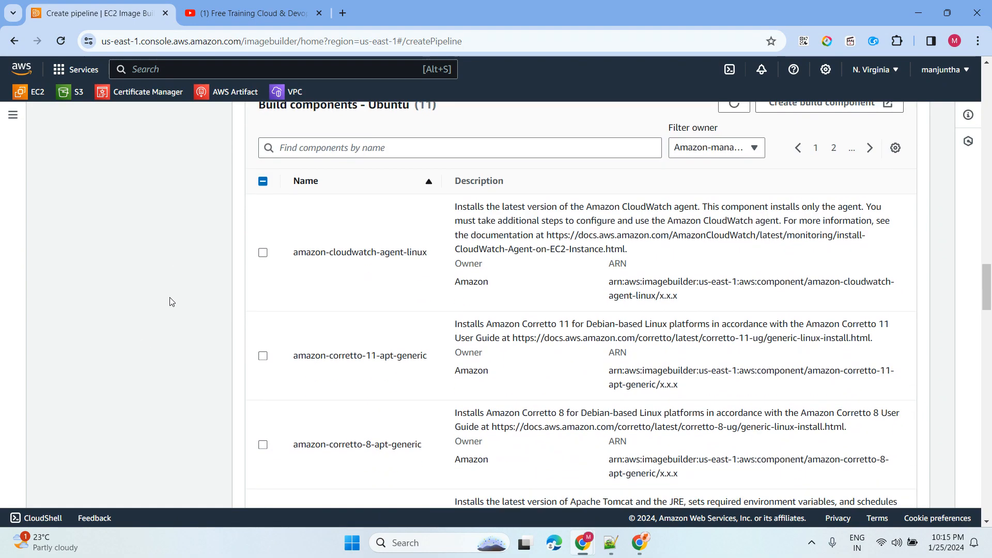
{"action": "scroll", "coordinate": [172, 302], "scroll_direction": "down", "scroll_amount": 3}
{"action": "scroll", "coordinate": [208, 344], "scroll_direction": "down", "scroll_amount": 6}
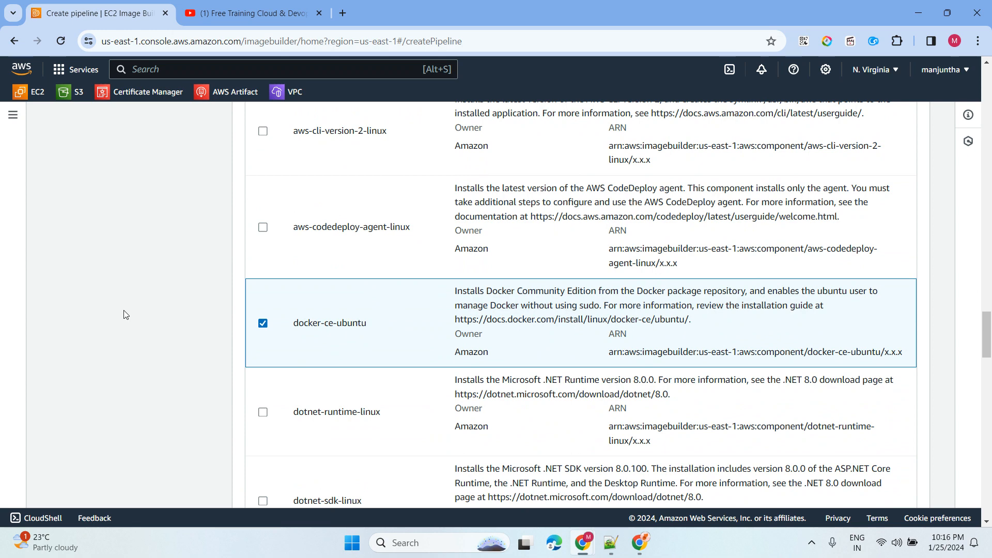
- Complete the recipe without test components, keeping the default 8 GiB General Purpose SSD (gp2) root volume with deletion on termination
{"action": "scroll", "coordinate": [130, 305], "scroll_direction": "down", "scroll_amount": 2}
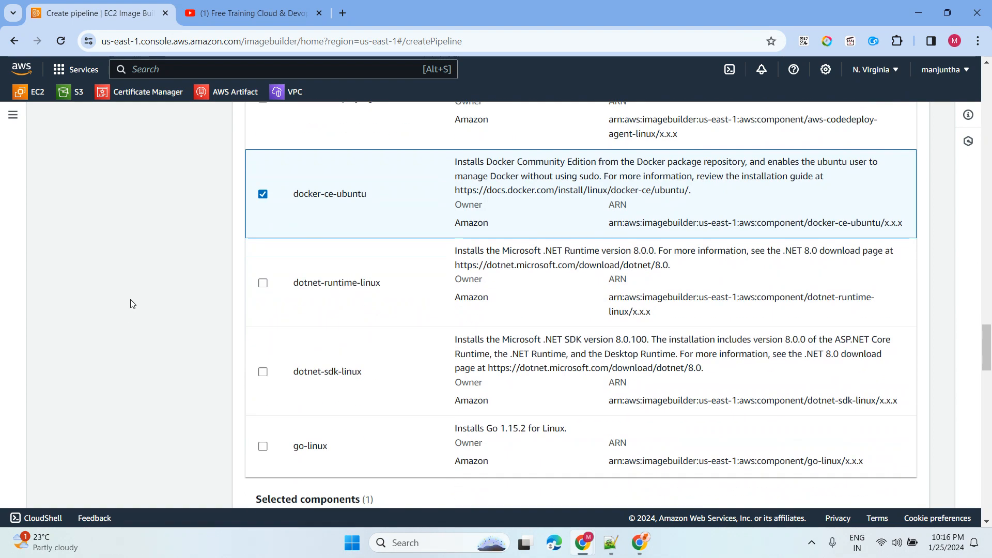
{"action": "scroll", "coordinate": [131, 303], "scroll_direction": "down", "scroll_amount": 9}
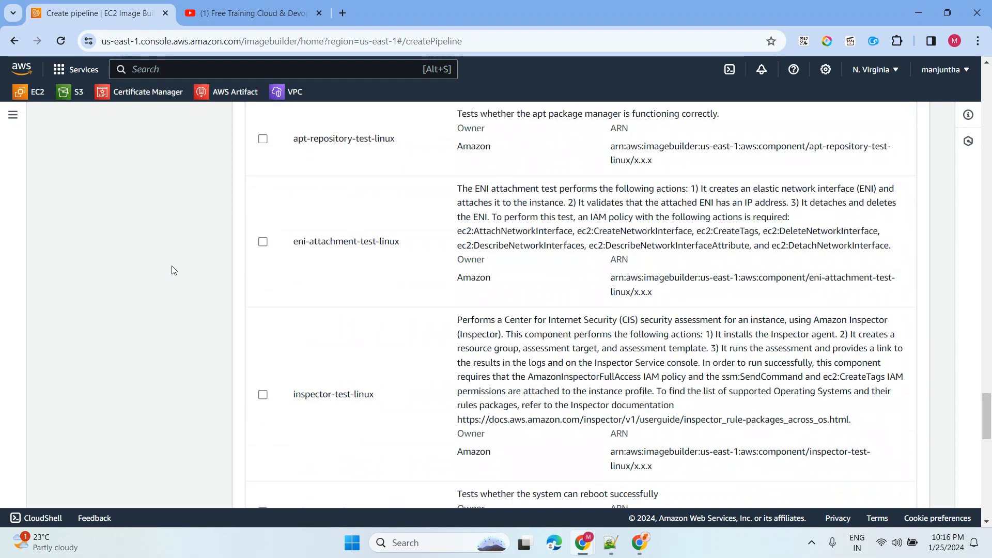
{"action": "scroll", "coordinate": [173, 270], "scroll_direction": "up", "scroll_amount": 3}
{"action": "left_click_drag", "start_coordinate": [261, 210], "coordinate": [461, 208]}
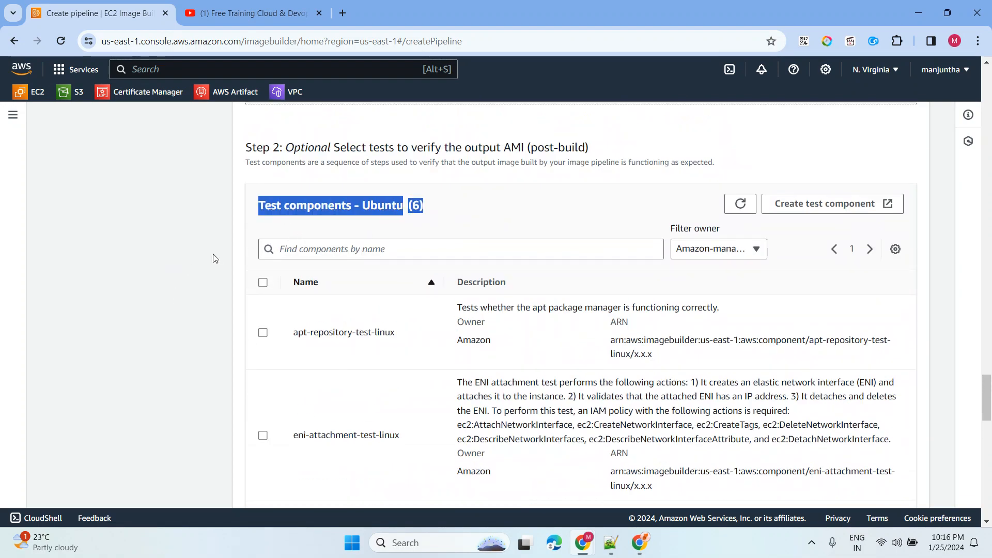
{"action": "left_click", "coordinate": [179, 283]}
{"action": "scroll", "coordinate": [375, 297], "scroll_direction": "down", "scroll_amount": 1}
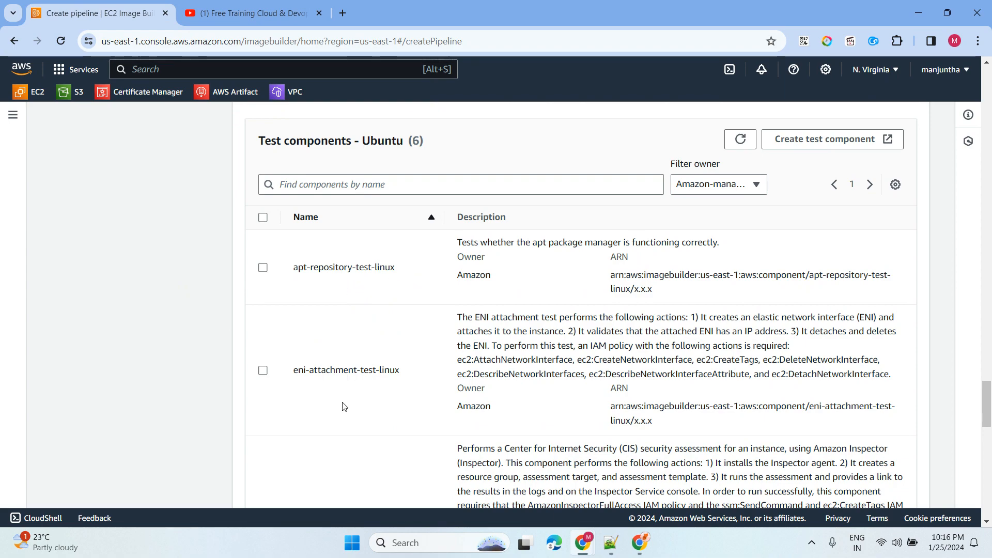
{"action": "scroll", "coordinate": [335, 357], "scroll_direction": "down", "scroll_amount": 9}
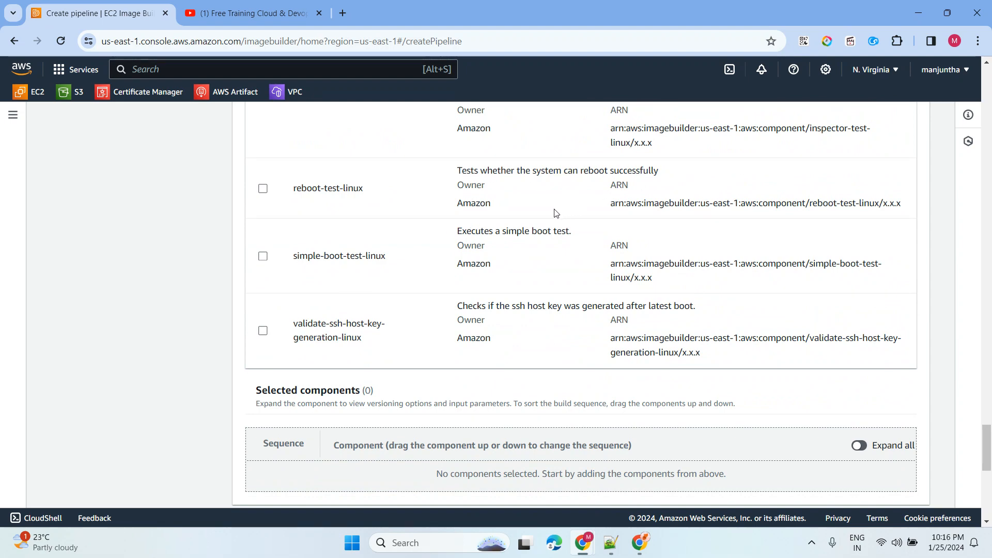
{"action": "scroll", "coordinate": [271, 236], "scroll_direction": "down", "scroll_amount": 8}
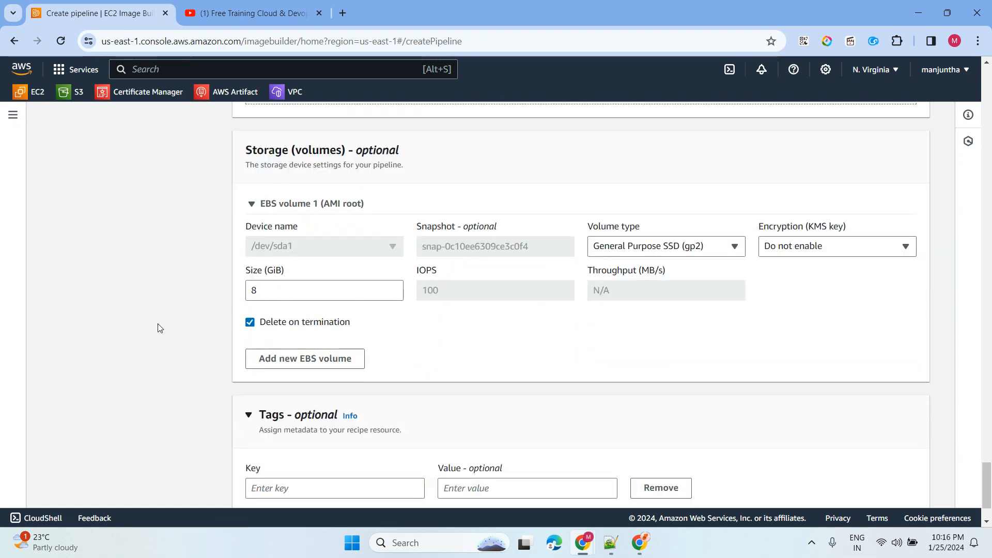
{"action": "scroll", "coordinate": [567, 339], "scroll_direction": "down", "scroll_amount": 2}
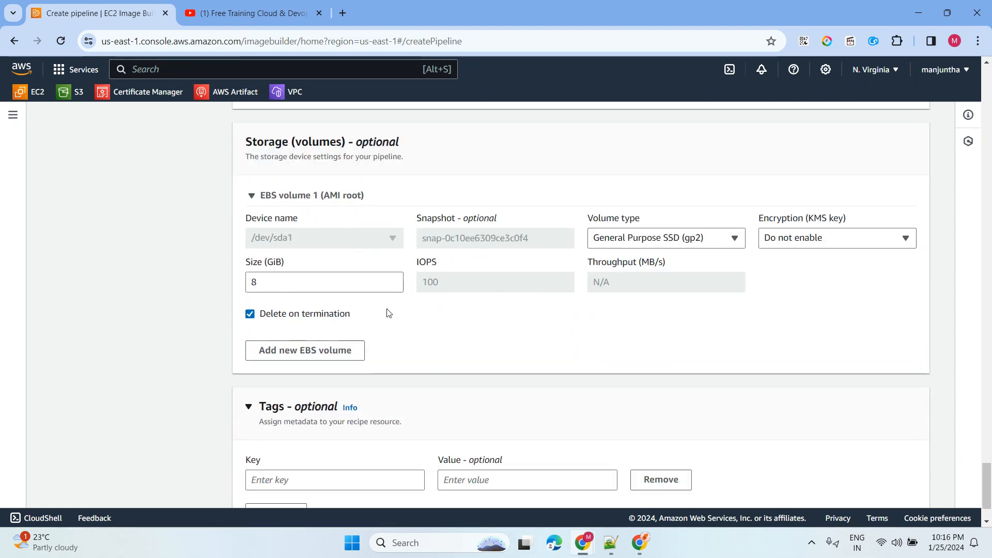
{"action": "left_click", "coordinate": [906, 484]}
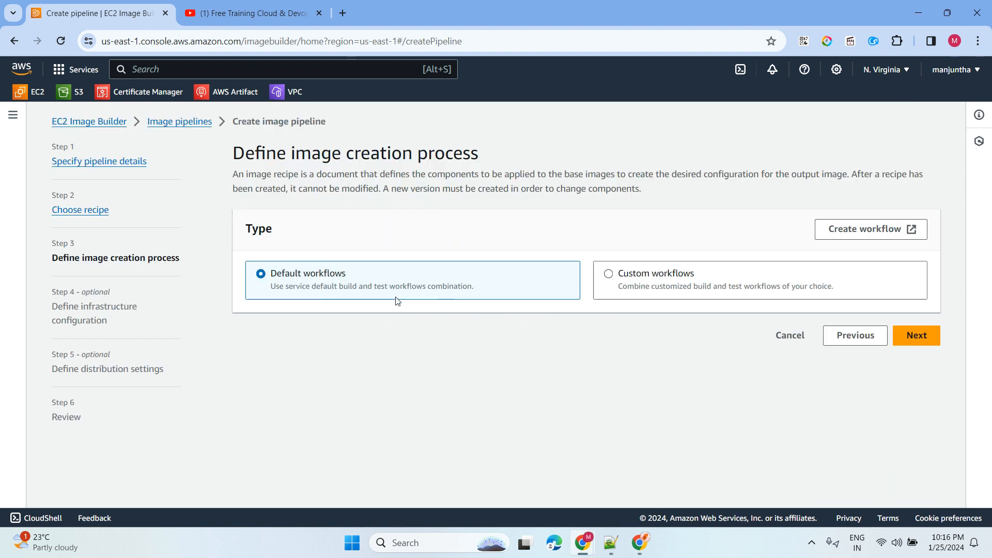
- Keep the default workflows for image creation and accept the infrastructure configuration using service defaults
{"action": "left_click", "coordinate": [913, 343]}
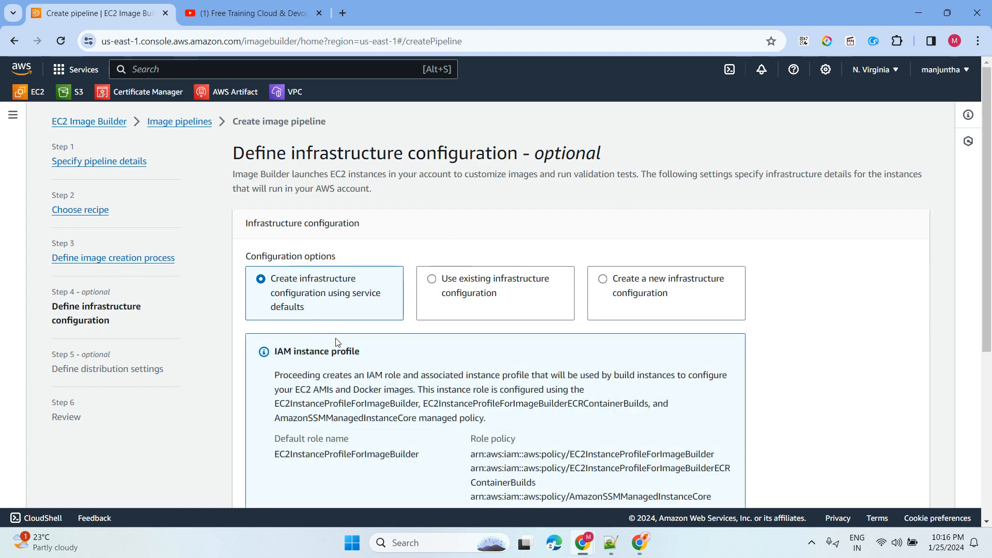
{"action": "left_click_drag", "start_coordinate": [272, 279], "coordinate": [323, 316]}
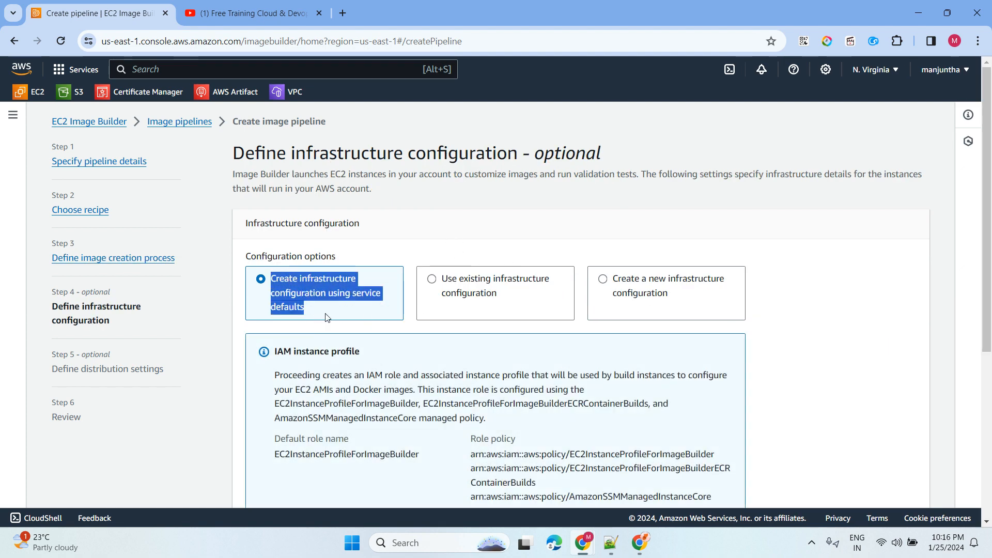
{"action": "scroll", "coordinate": [375, 335], "scroll_direction": "down", "scroll_amount": 5}
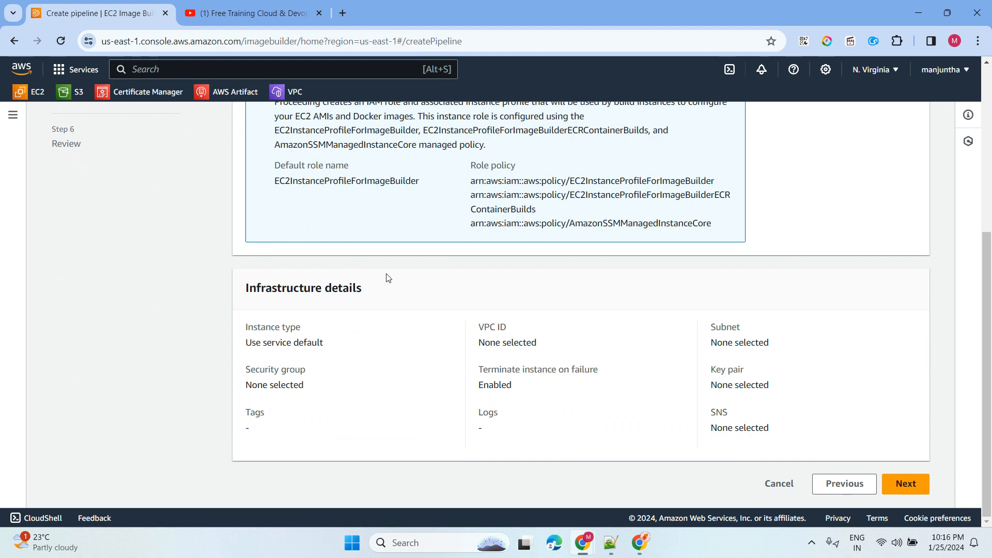
{"action": "scroll", "coordinate": [416, 327], "scroll_direction": "up", "scroll_amount": 2}
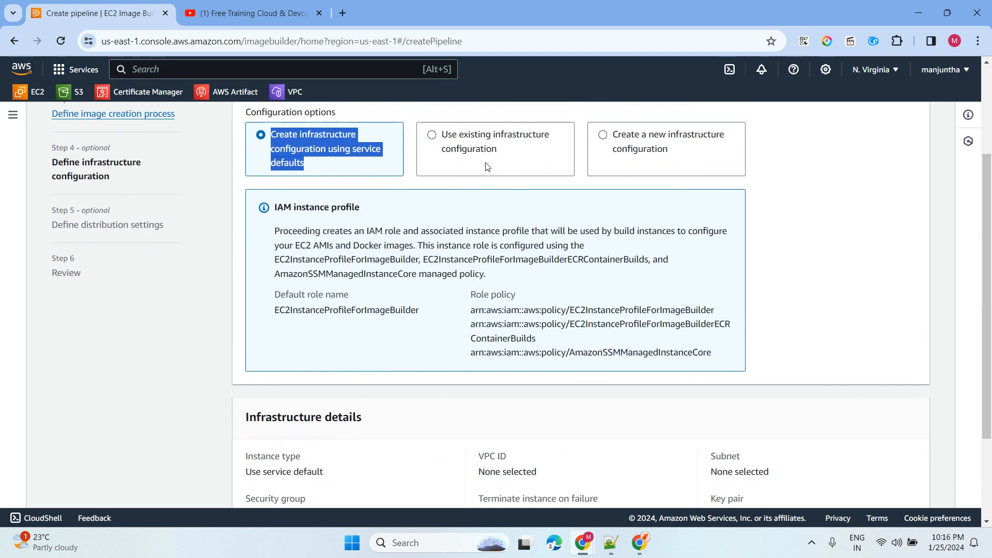
{"action": "scroll", "coordinate": [484, 316], "scroll_direction": "down", "scroll_amount": 3}
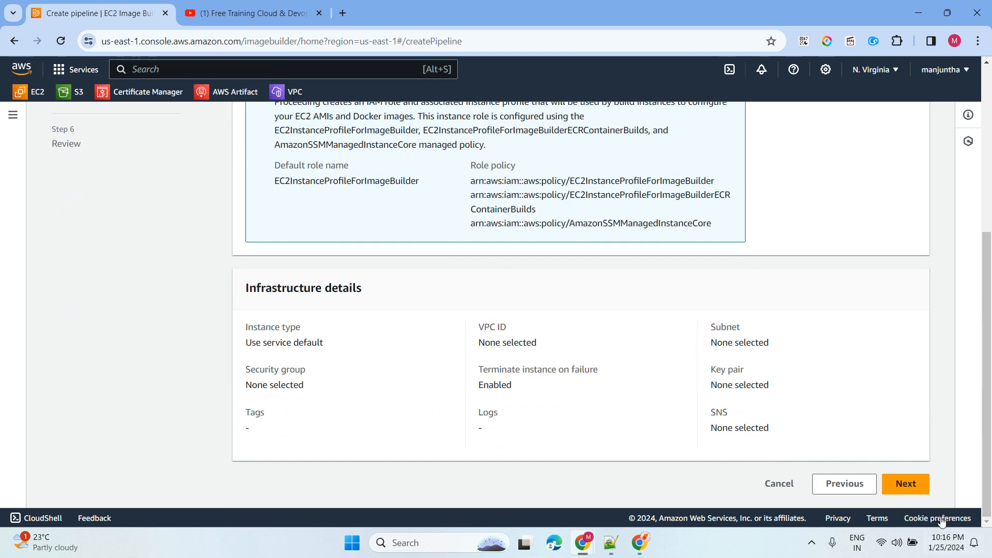
{"action": "left_click", "coordinate": [902, 483]}
- Keep the distribution settings using service defaults, review the configuration and create the pipeline
{"action": "scroll", "coordinate": [413, 330], "scroll_direction": "down", "scroll_amount": 2}
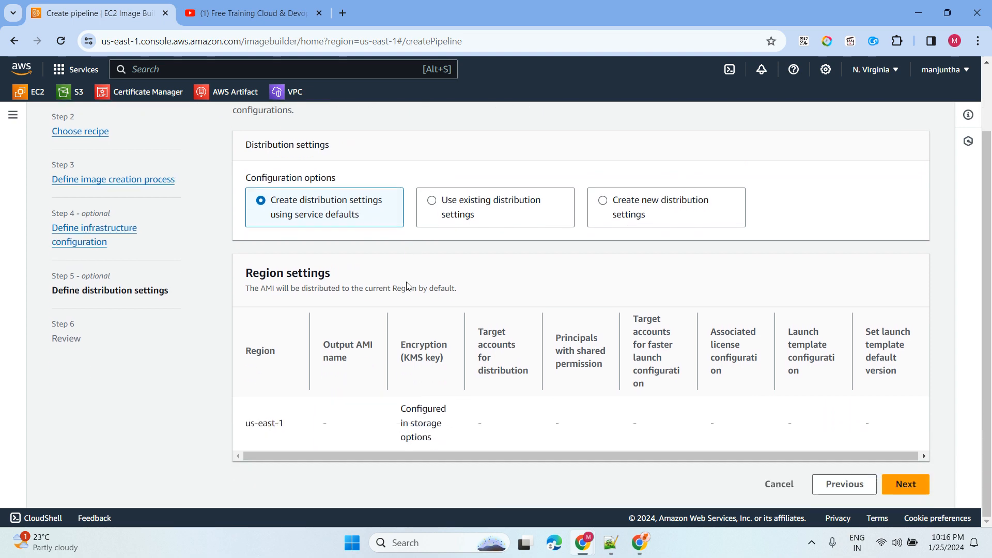
{"action": "left_click", "coordinate": [905, 483]}
{"action": "scroll", "coordinate": [491, 269], "scroll_direction": "down", "scroll_amount": 15}
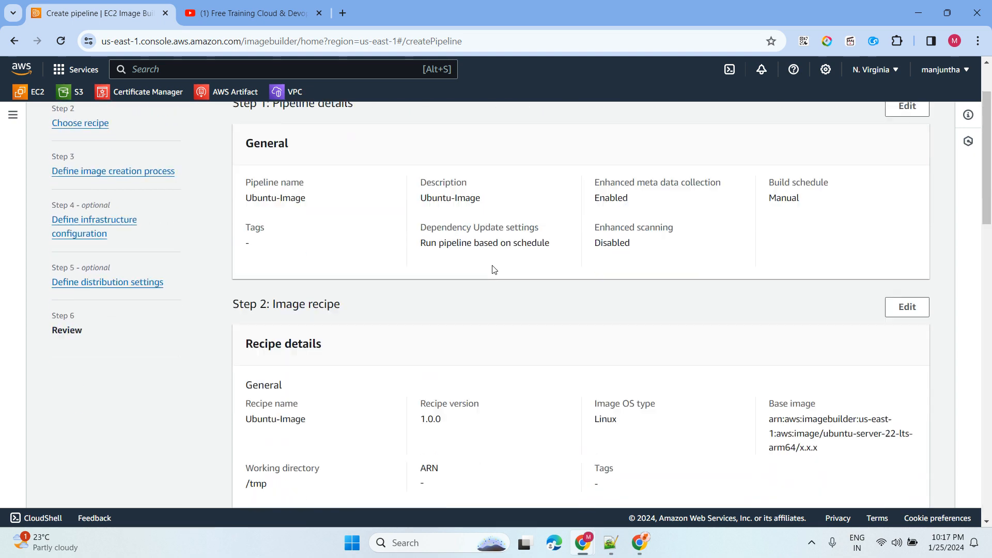
{"action": "left_click", "coordinate": [850, 478]}
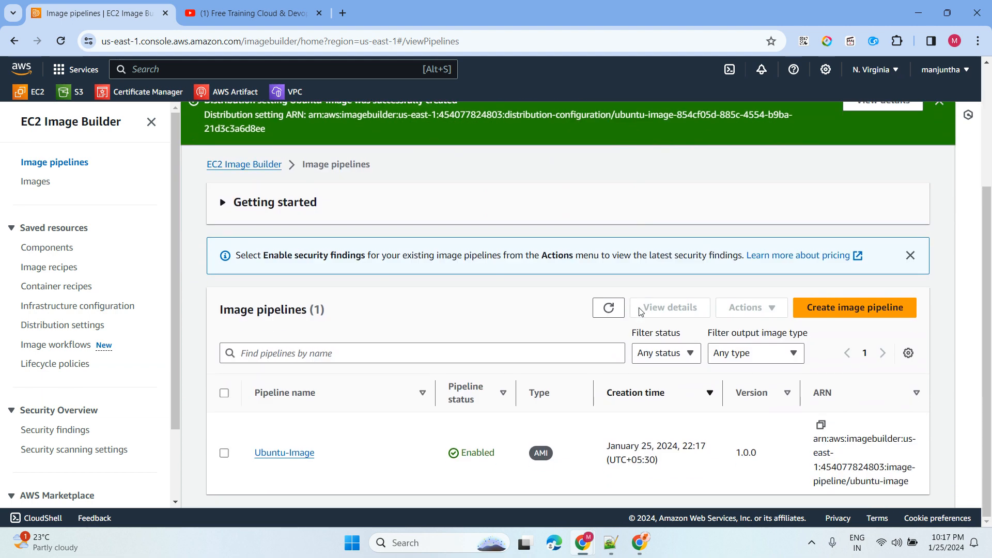
- Run the Ubuntu-Image pipeline from the image pipelines list
{"action": "left_click", "coordinate": [224, 454]}
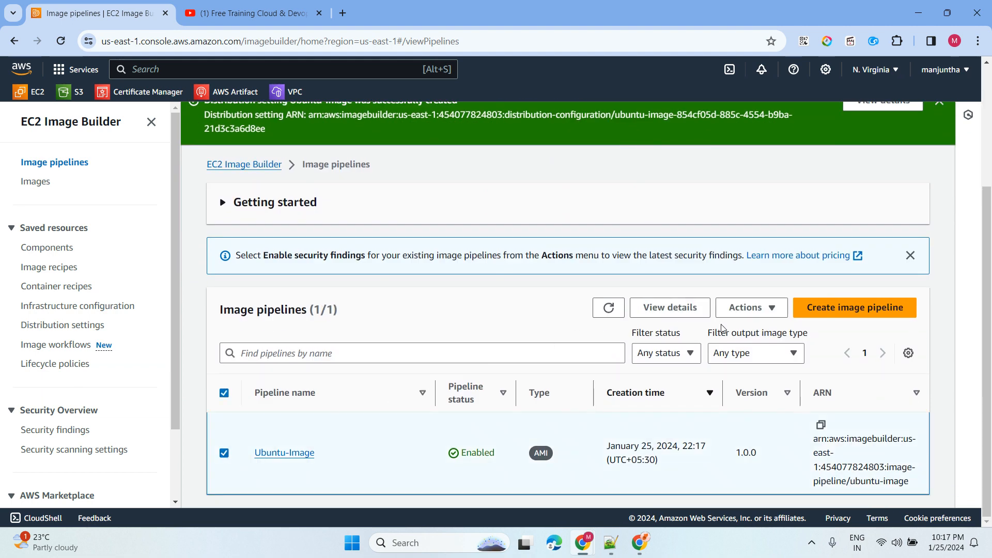
{"action": "left_click", "coordinate": [750, 309]}
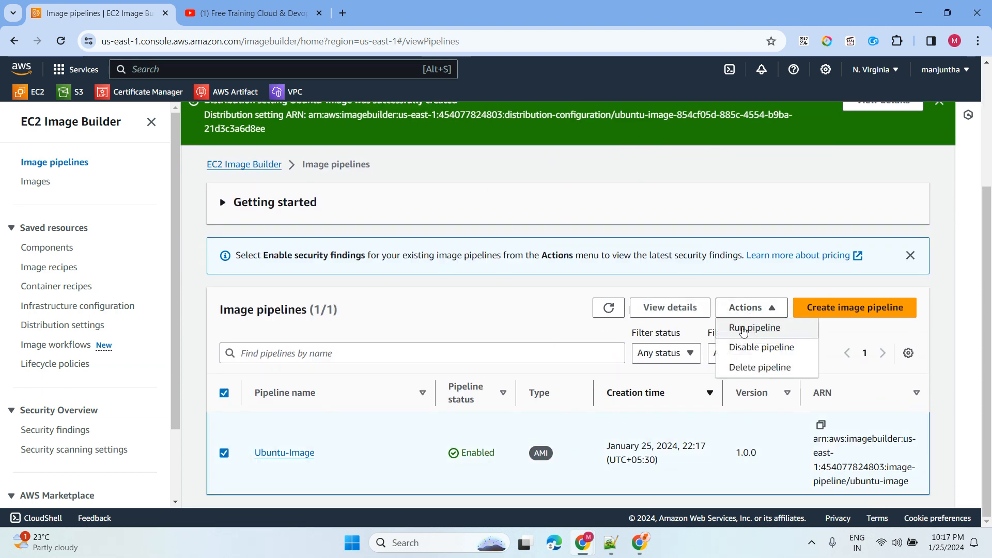
{"action": "left_click", "coordinate": [754, 328]}
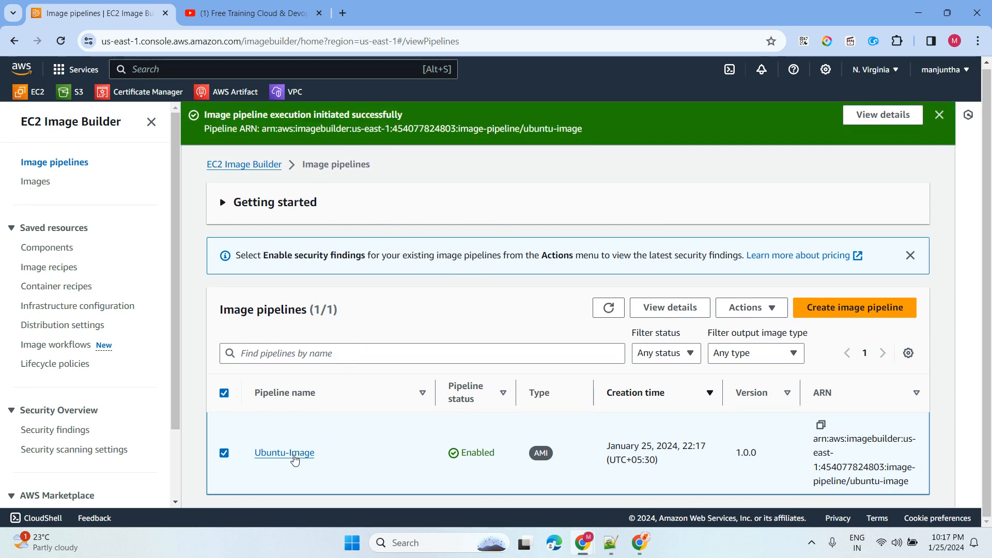
- View the Ubuntu-Image pipeline's refreshed output images and open the details and log stream of version 1.0.0/1
{"action": "left_click", "coordinate": [292, 456]}
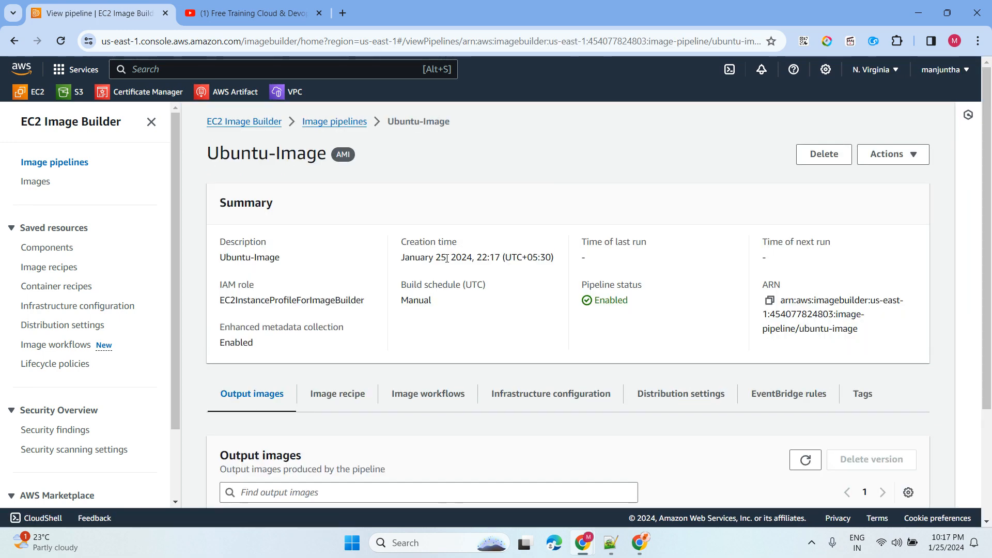
{"action": "scroll", "coordinate": [339, 290], "scroll_direction": "down", "scroll_amount": 3}
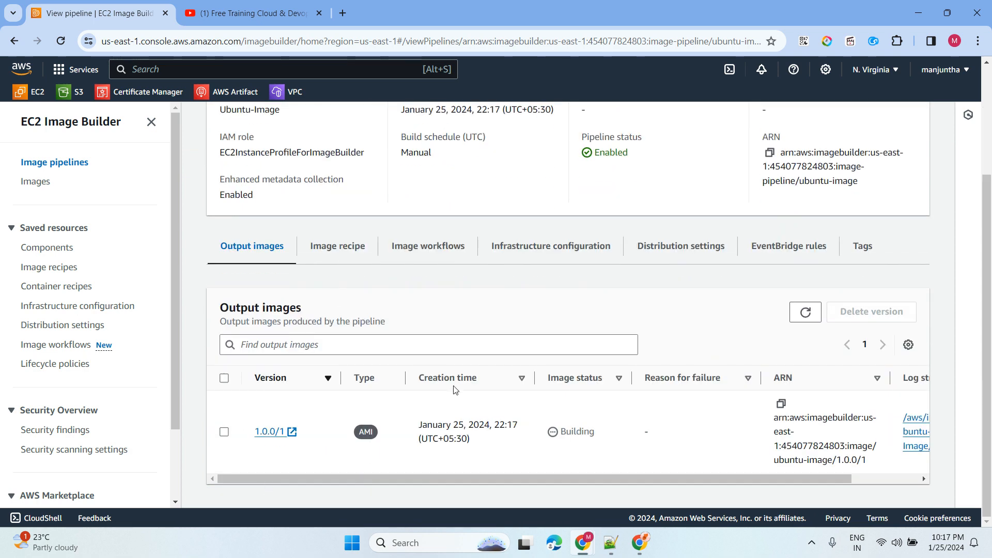
{"action": "left_click", "coordinate": [805, 312]}
{"action": "left_click", "coordinate": [270, 434]}
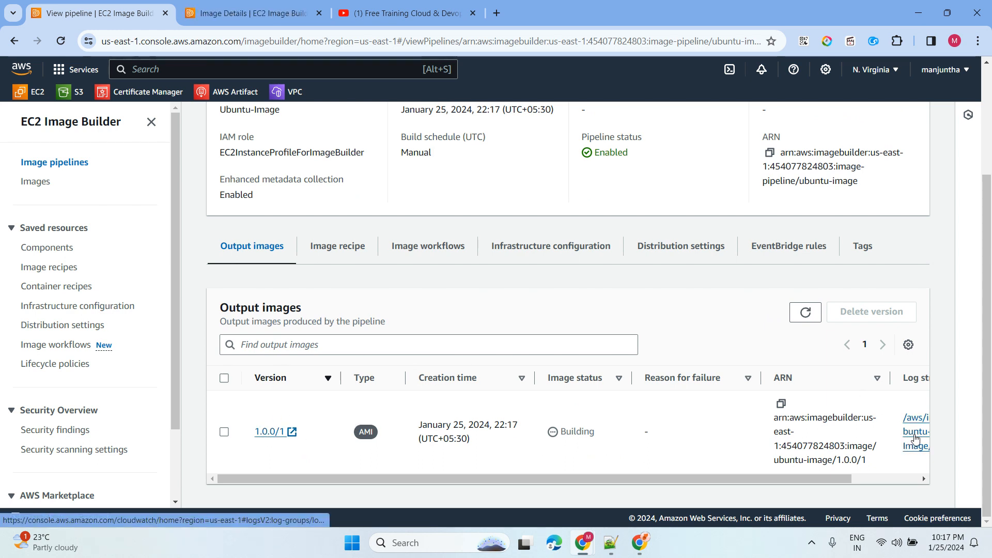
{"action": "left_click_drag", "start_coordinate": [817, 478], "coordinate": [884, 479]}
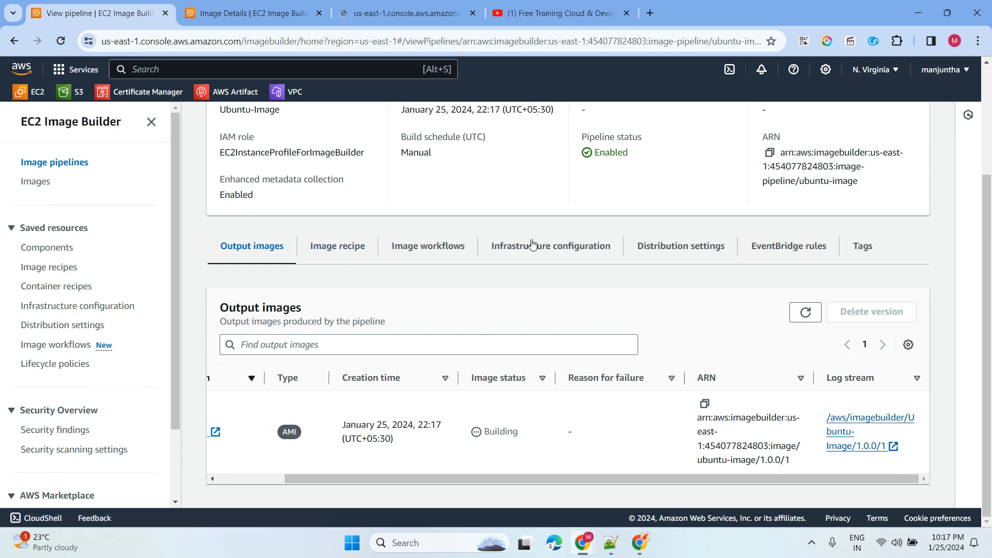
{"action": "left_click_drag", "start_coordinate": [449, 479], "coordinate": [329, 448]}
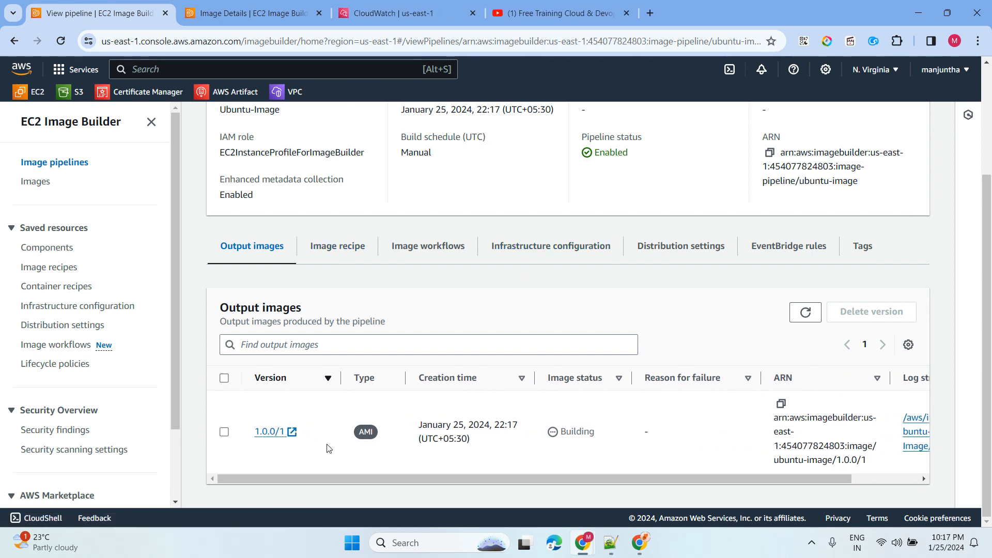
- Examine the pipeline's image recipe, image workflows and infrastructure configuration
{"action": "left_click", "coordinate": [347, 249]}
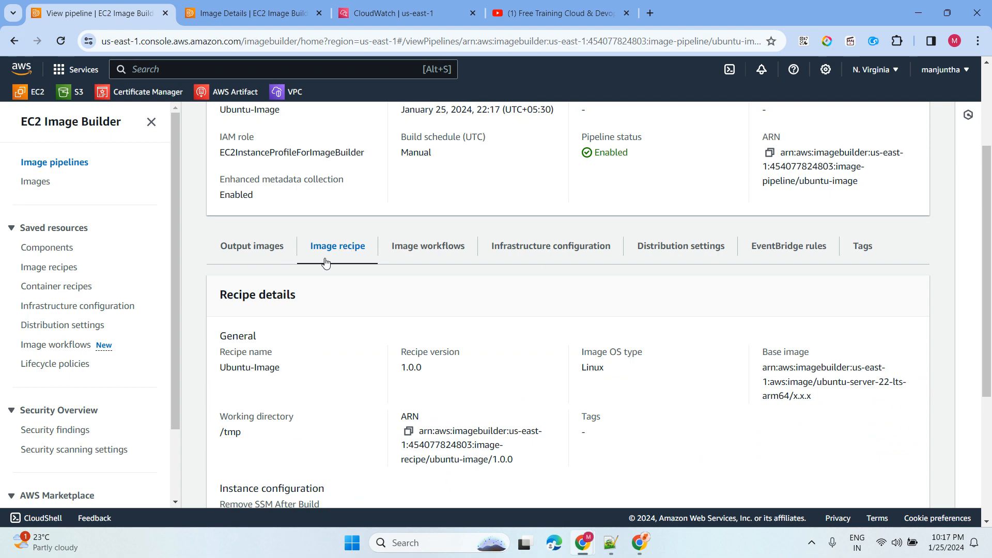
{"action": "scroll", "coordinate": [341, 317], "scroll_direction": "down", "scroll_amount": 4}
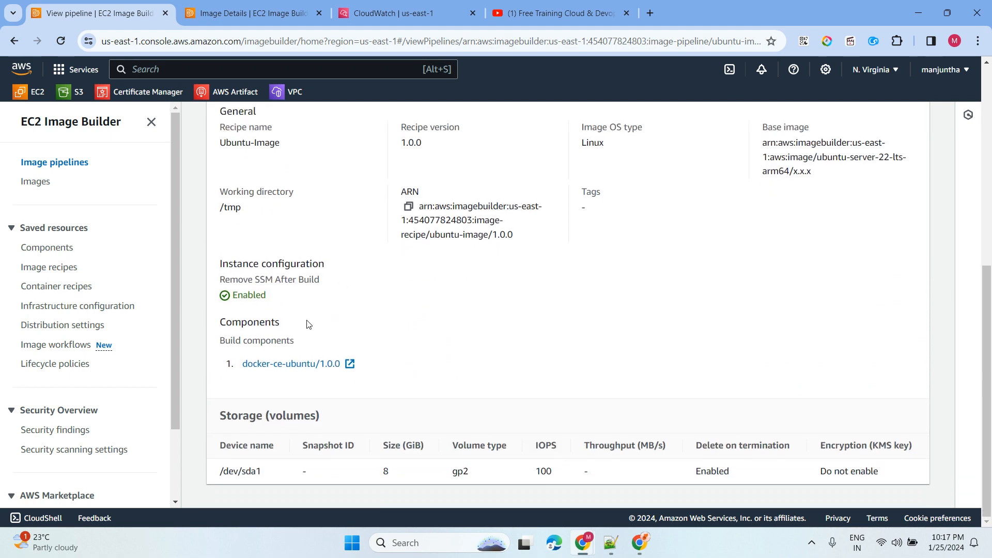
{"action": "scroll", "coordinate": [446, 294], "scroll_direction": "up", "scroll_amount": 5}
{"action": "left_click", "coordinate": [433, 285]}
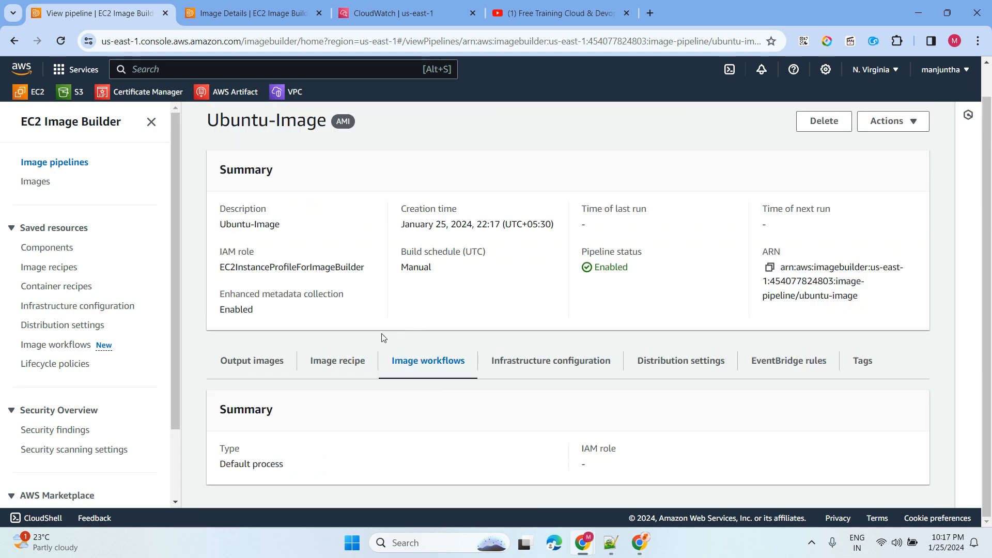
{"action": "left_click", "coordinate": [552, 361]}
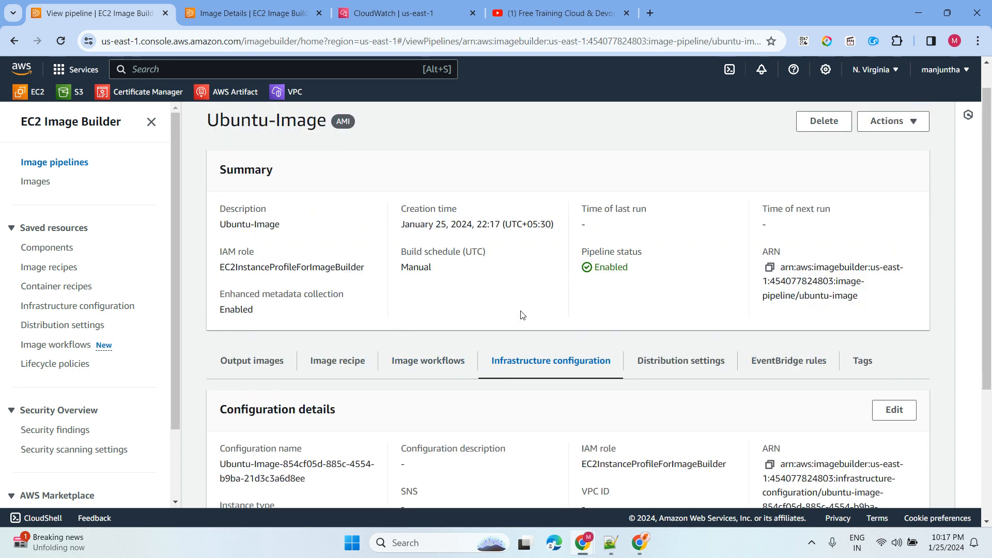
{"action": "scroll", "coordinate": [521, 313], "scroll_direction": "down", "scroll_amount": 3}
- Examine the pipeline's distribution settings, EventBridge rules and tags
{"action": "left_click", "coordinate": [680, 232]}
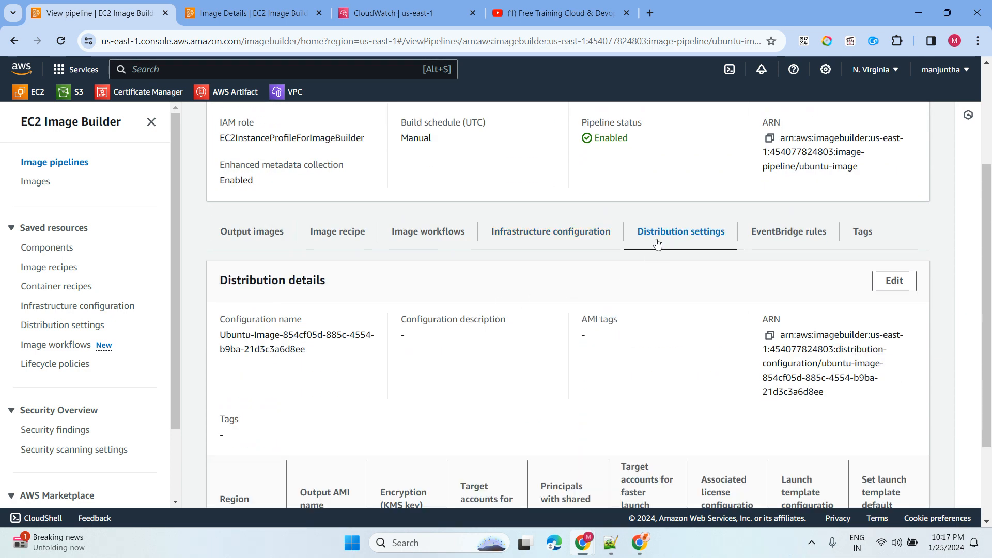
{"action": "scroll", "coordinate": [517, 297], "scroll_direction": "down", "scroll_amount": 2}
{"action": "scroll", "coordinate": [520, 297], "scroll_direction": "up", "scroll_amount": 4}
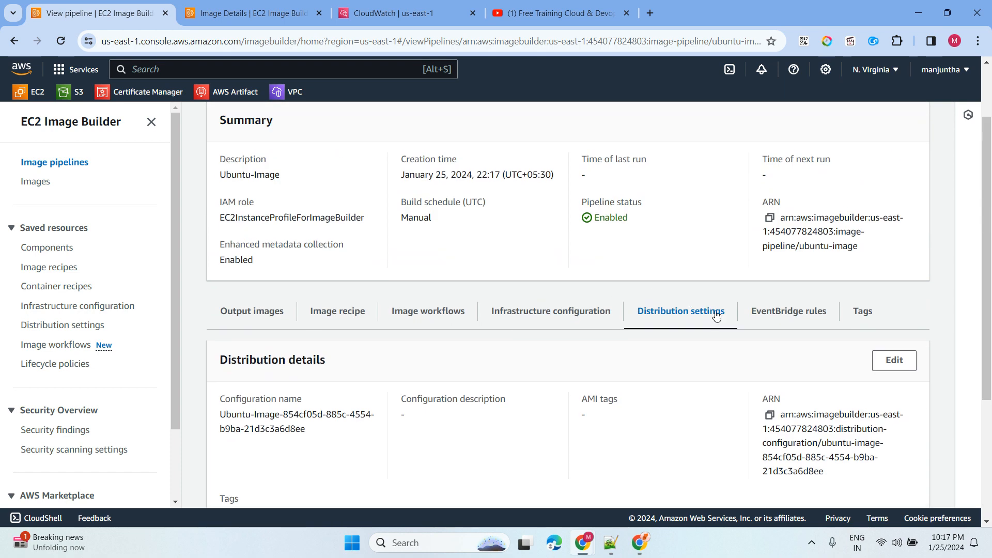
{"action": "left_click", "coordinate": [773, 312]}
{"action": "scroll", "coordinate": [517, 290], "scroll_direction": "down", "scroll_amount": 3}
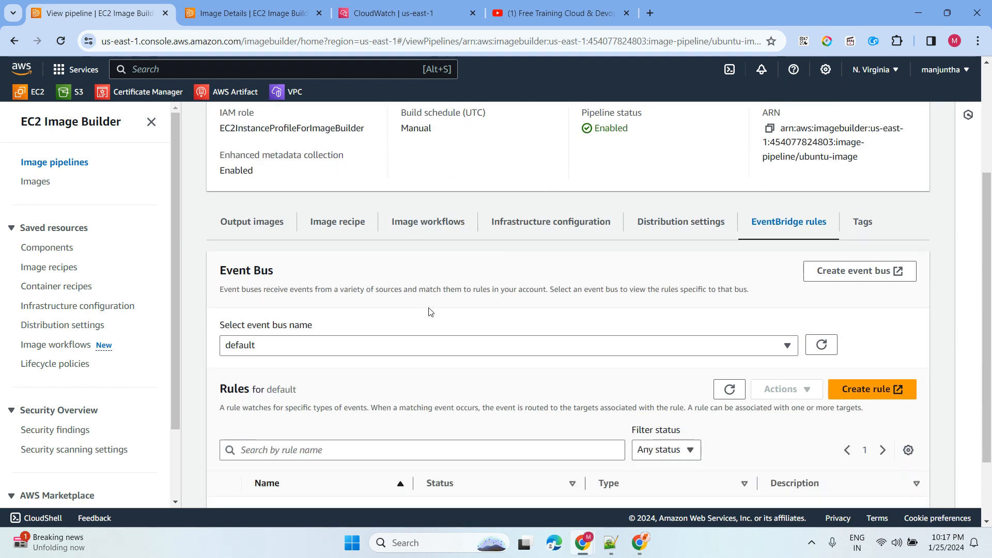
{"action": "scroll", "coordinate": [428, 312], "scroll_direction": "down", "scroll_amount": 2}
{"action": "scroll", "coordinate": [651, 320], "scroll_direction": "up", "scroll_amount": 4}
{"action": "left_click", "coordinate": [873, 339]}
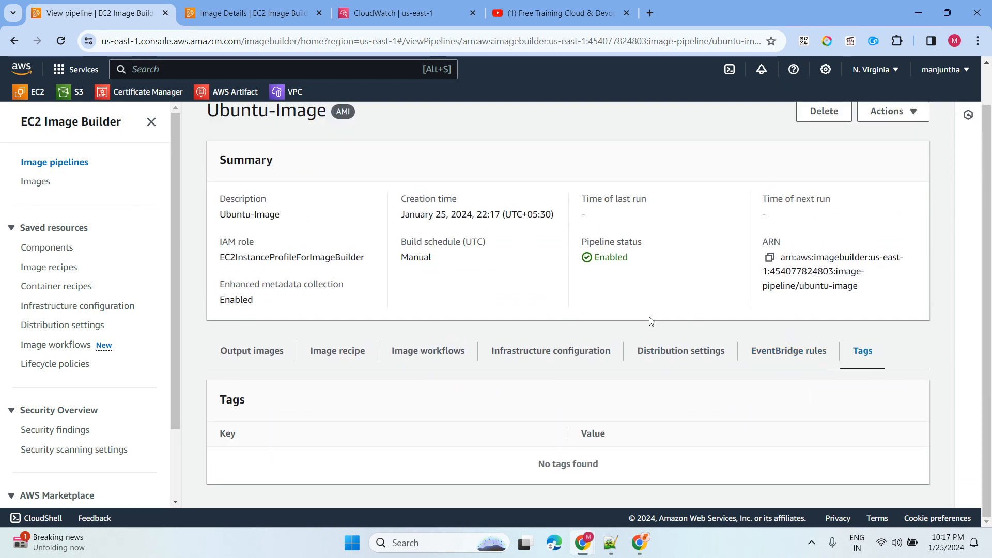
{"action": "scroll", "coordinate": [388, 316], "scroll_direction": "up", "scroll_amount": 1}
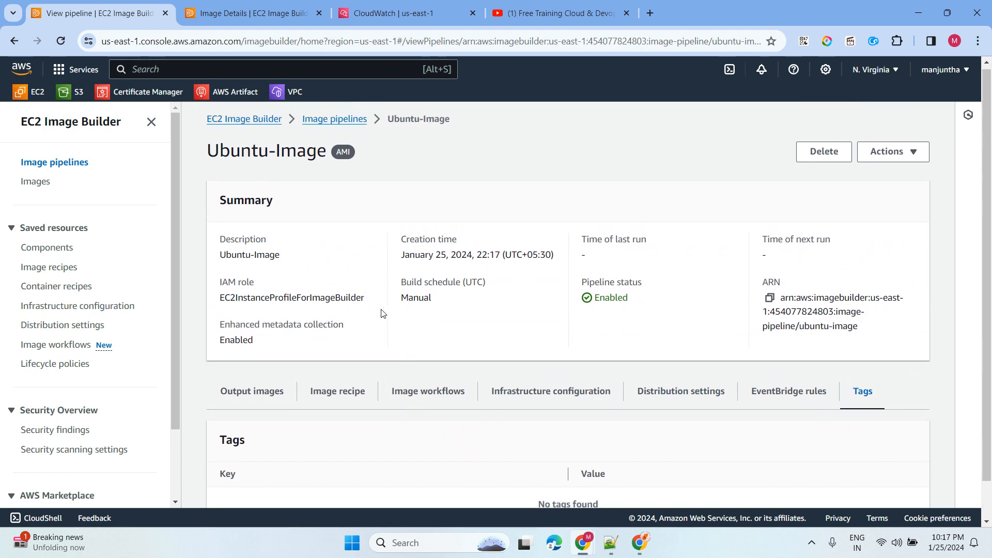
- Return to the pipeline's output images and view the details of image version 1.0.0/1
{"action": "scroll", "coordinate": [385, 312], "scroll_direction": "down", "scroll_amount": 1}
{"action": "left_click", "coordinate": [233, 356]}
{"action": "scroll", "coordinate": [331, 283], "scroll_direction": "down", "scroll_amount": 2}
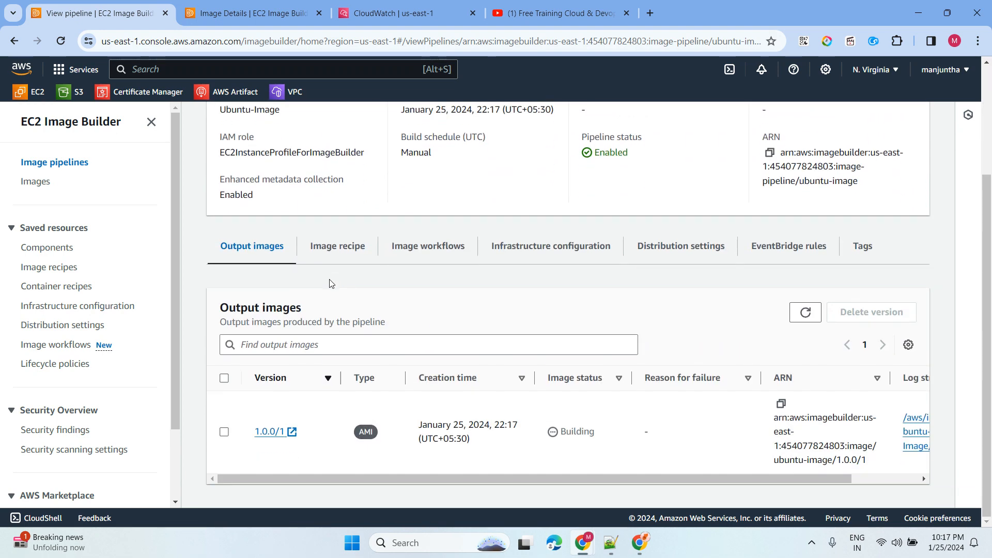
{"action": "left_click", "coordinate": [269, 432]}
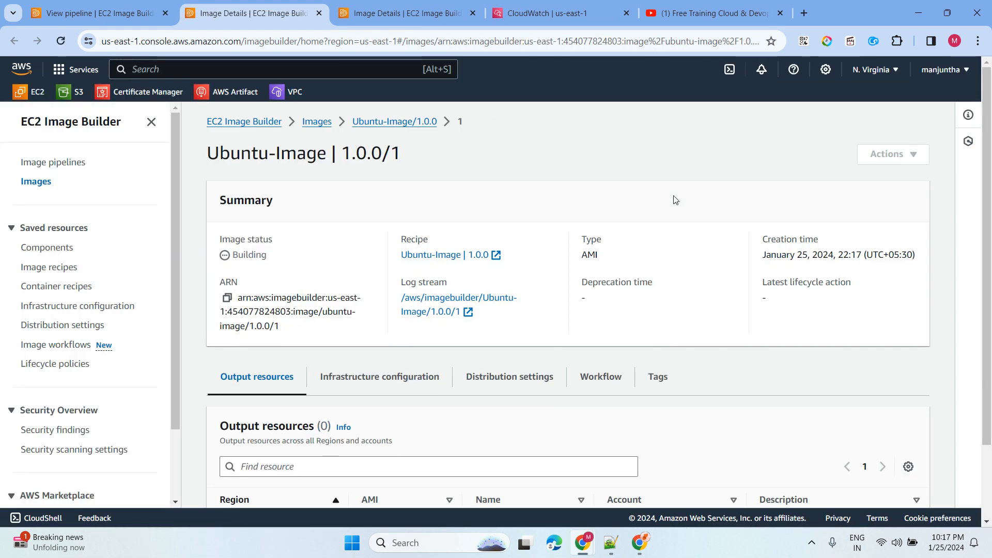
- Examine the output resources, infrastructure configuration and distribution settings of image version 1.0.0/1
{"action": "scroll", "coordinate": [532, 255], "scroll_direction": "down", "scroll_amount": 2}
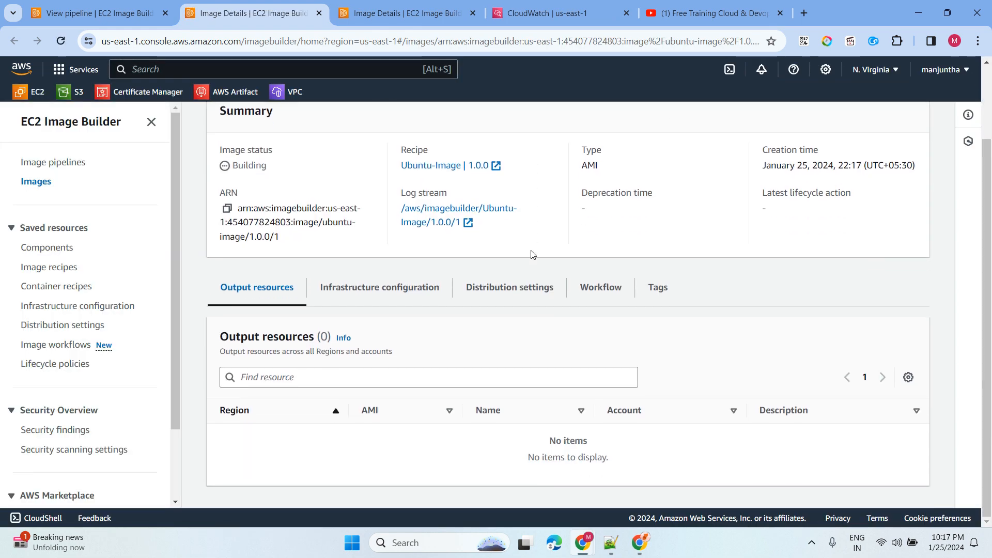
{"action": "left_click", "coordinate": [378, 291]}
{"action": "scroll", "coordinate": [377, 254], "scroll_direction": "down", "scroll_amount": 2}
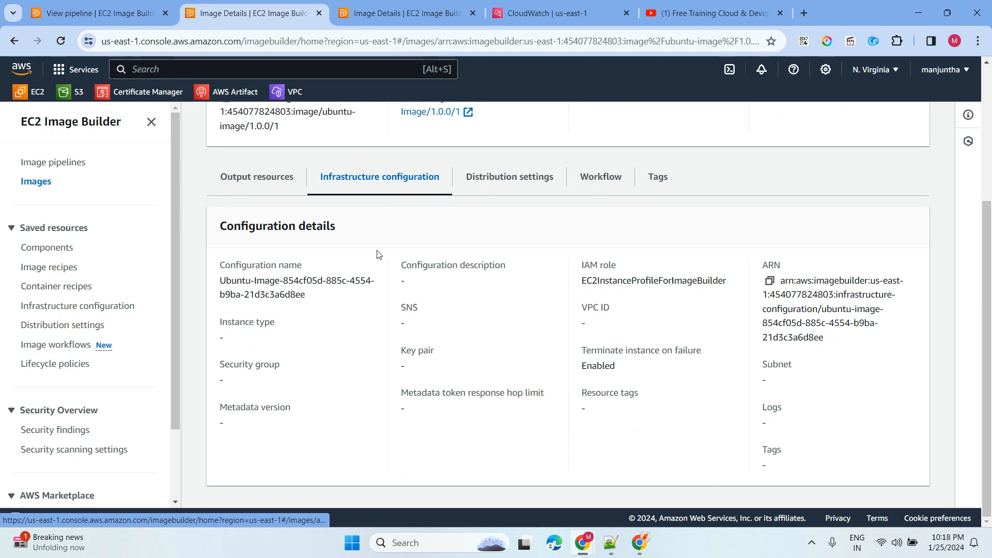
{"action": "left_click", "coordinate": [529, 186]}
{"action": "scroll", "coordinate": [598, 215], "scroll_direction": "down", "scroll_amount": 5}
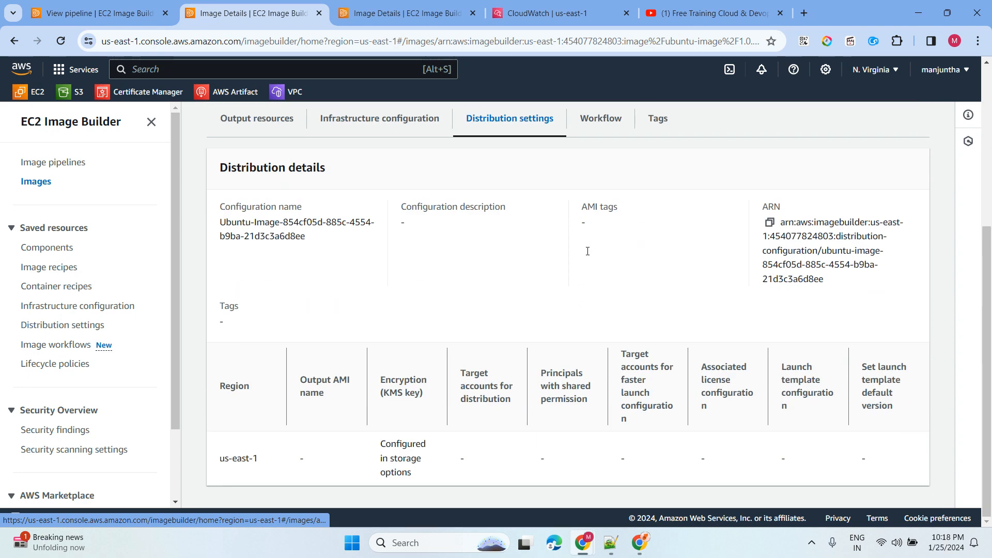
- Examine the image's build-image workflow and its execution steps, starting with LaunchBuildInstance
{"action": "left_click", "coordinate": [614, 119]}
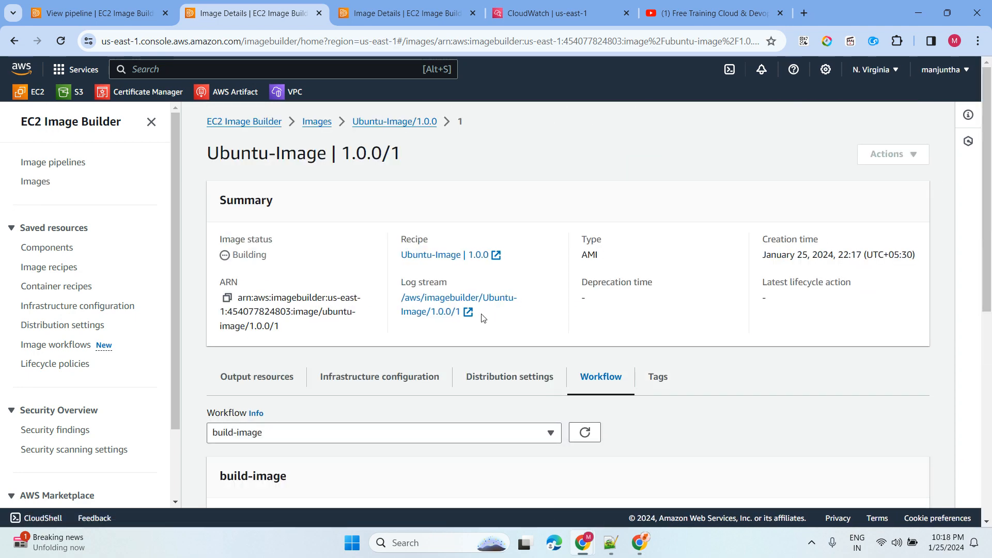
{"action": "scroll", "coordinate": [484, 318], "scroll_direction": "down", "scroll_amount": 7}
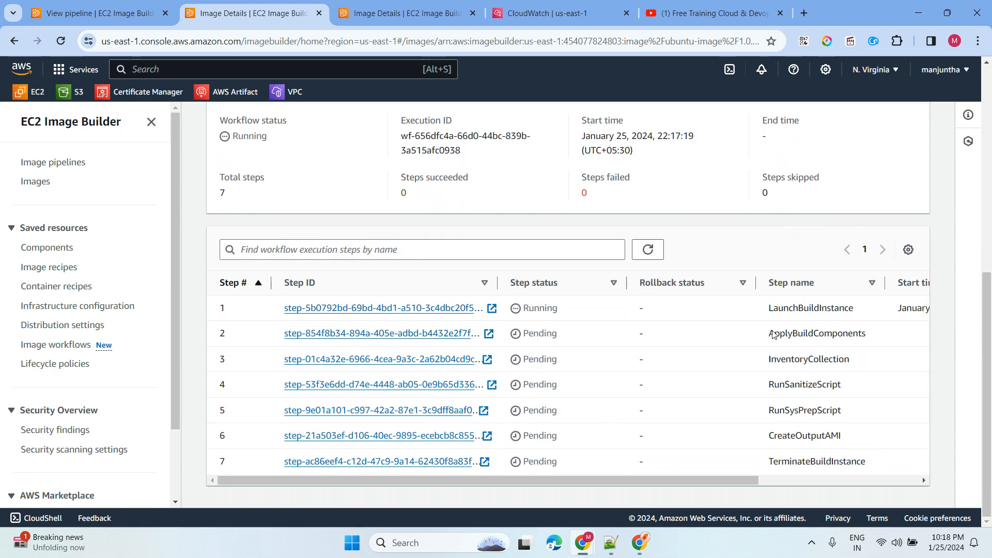
{"action": "left_click_drag", "start_coordinate": [761, 310], "coordinate": [864, 317]}
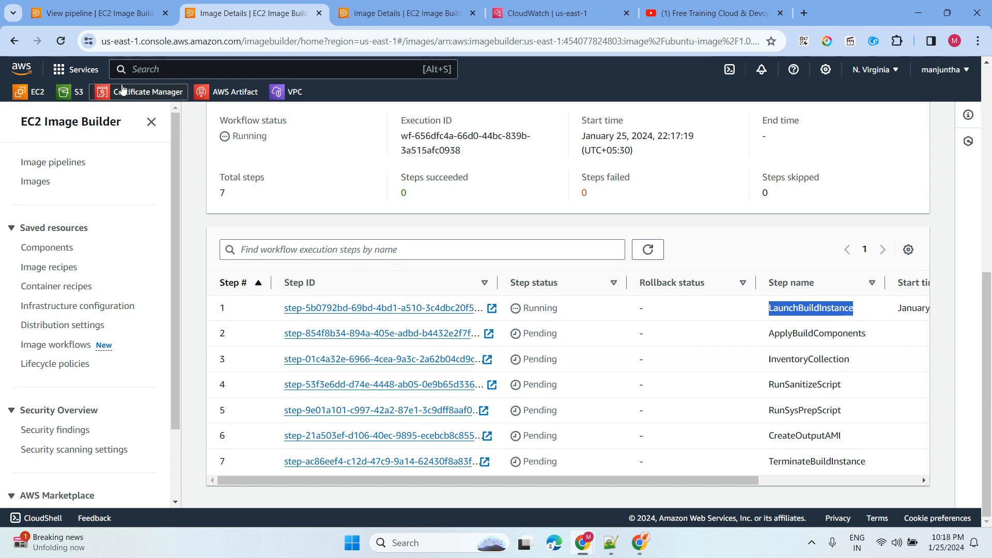
- Open EC2 in a separate tab, list all instances without the running-state filter and refresh the list to check the build instance
{"action": "right_click", "coordinate": [35, 94]}
{"action": "left_click", "coordinate": [78, 107]}
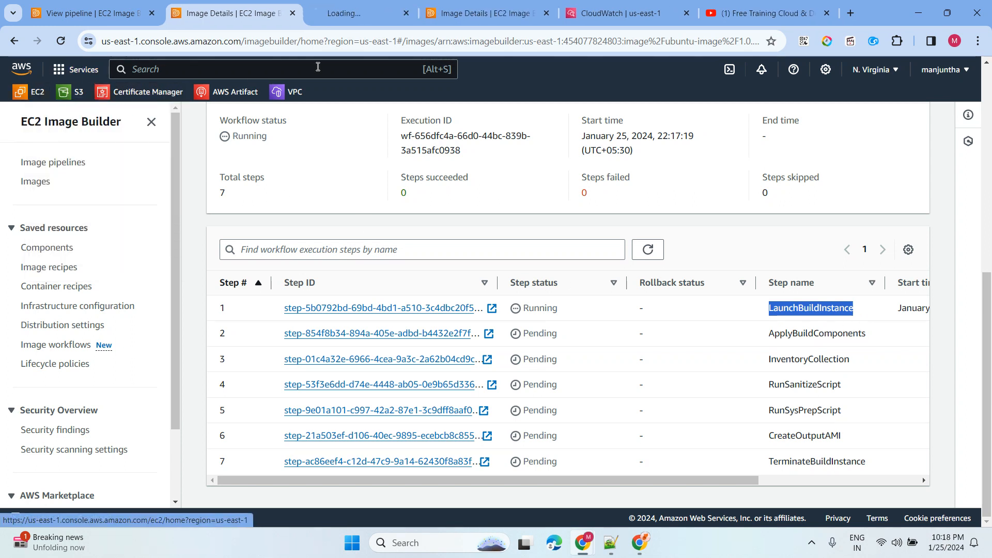
{"action": "left_click", "coordinate": [355, 17]}
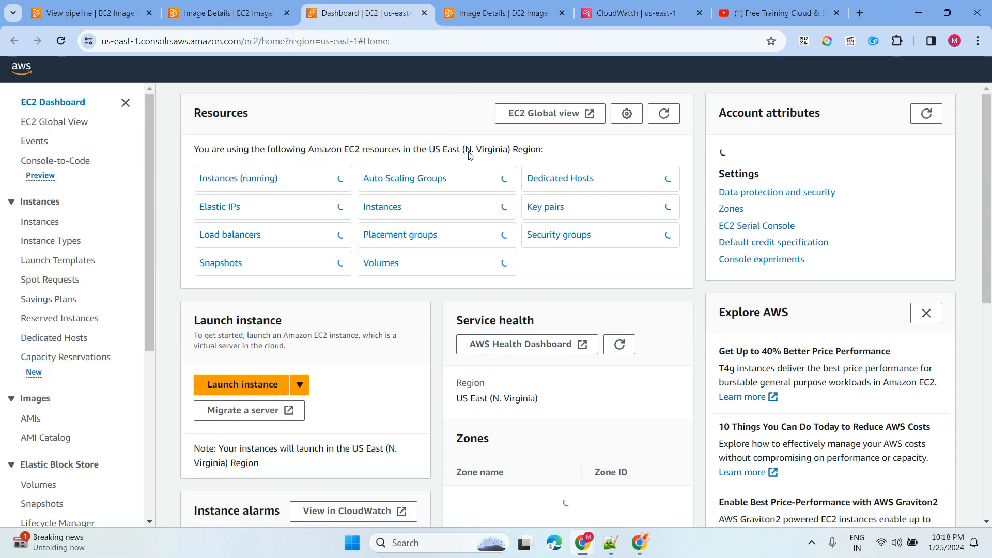
{"action": "left_click", "coordinate": [253, 176]}
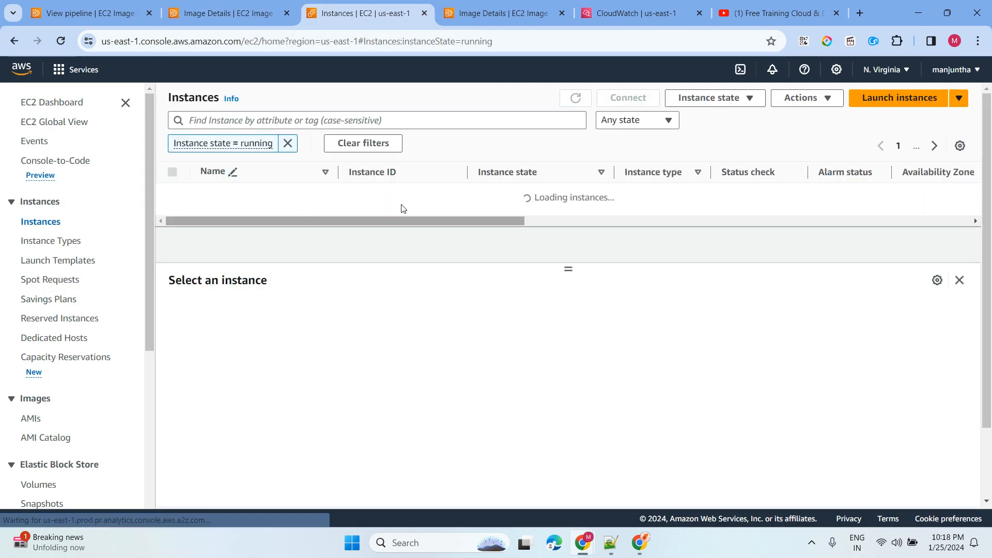
{"action": "left_click", "coordinate": [356, 163]}
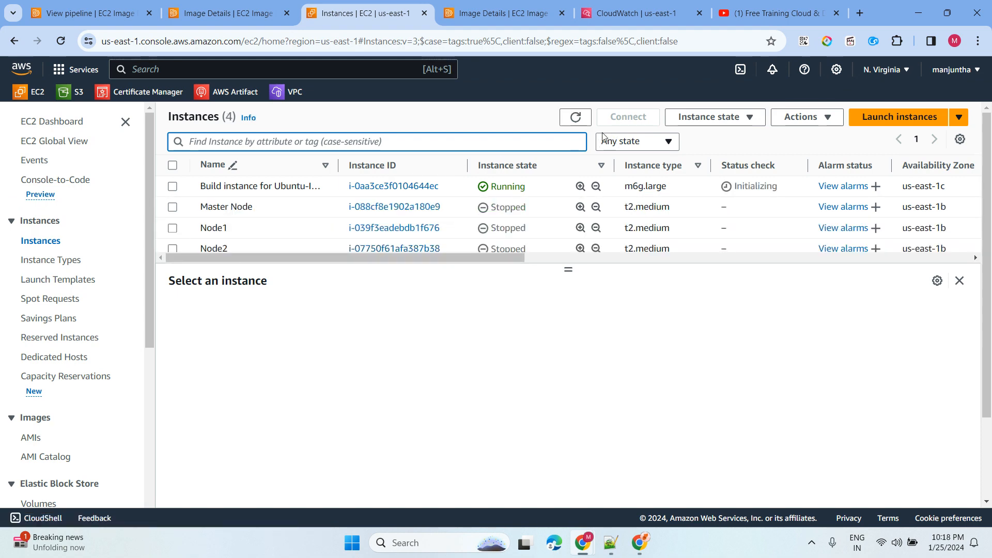
{"action": "double_click", "coordinate": [577, 118]}
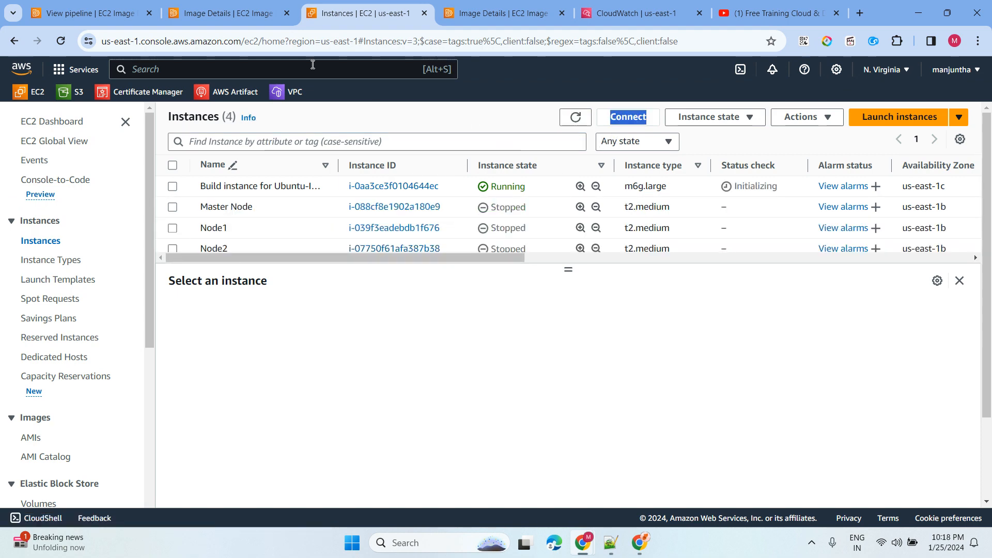
- Return to the image's workflow, refresh its steps and check the statuses of LaunchBuildInstance, ApplyBuildComponents and InventoryCollection
{"action": "left_click", "coordinate": [227, 13]}
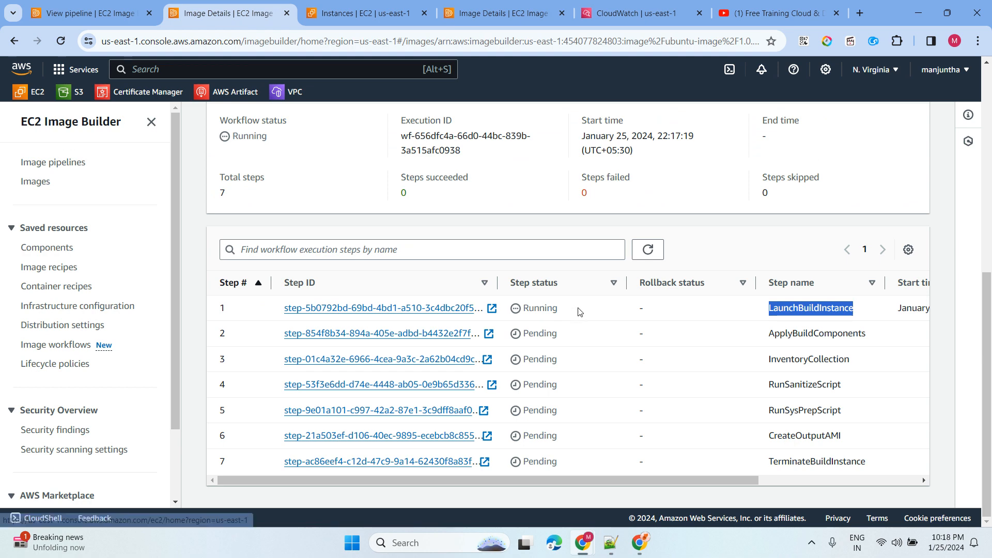
{"action": "left_click_drag", "start_coordinate": [577, 310], "coordinate": [278, 313]}
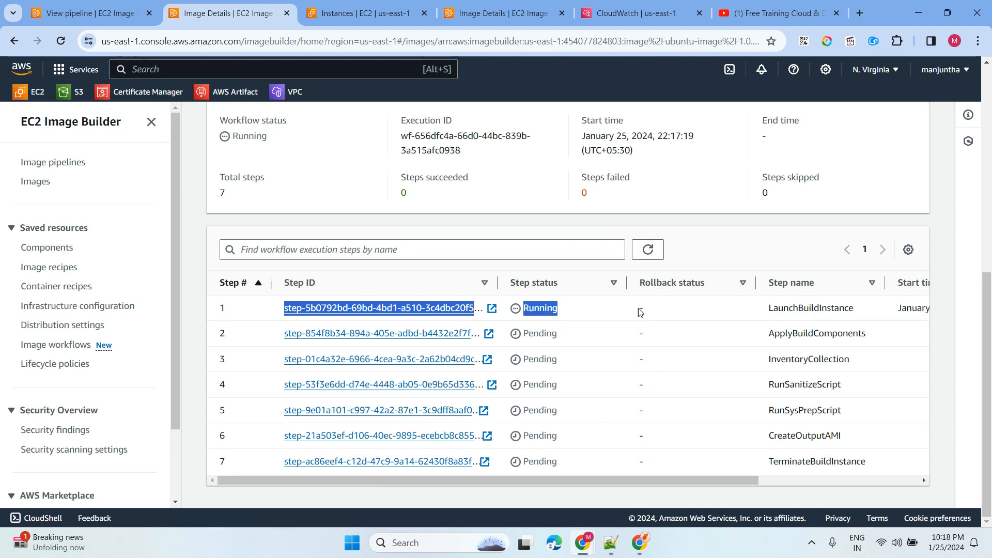
{"action": "left_click", "coordinate": [647, 249]}
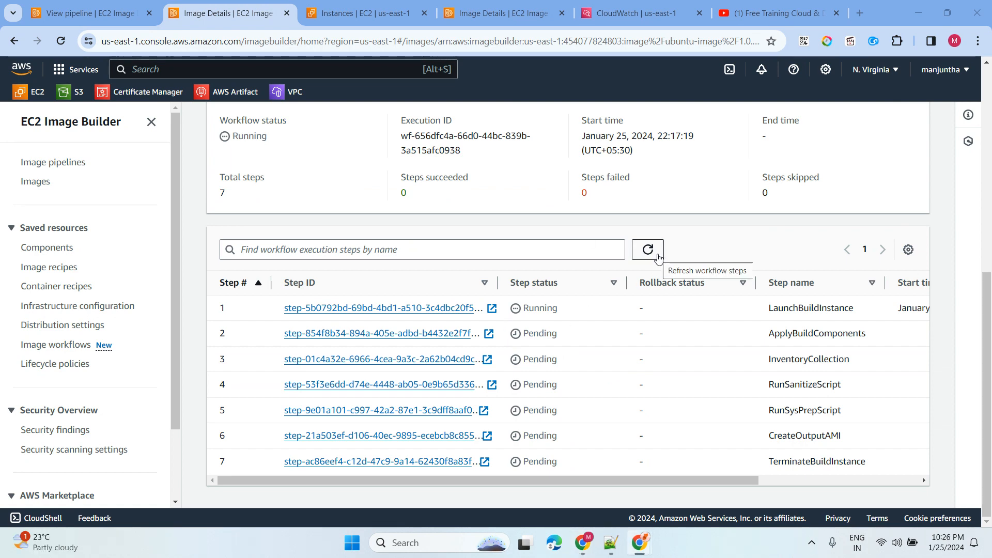
{"action": "left_click", "coordinate": [657, 256]}
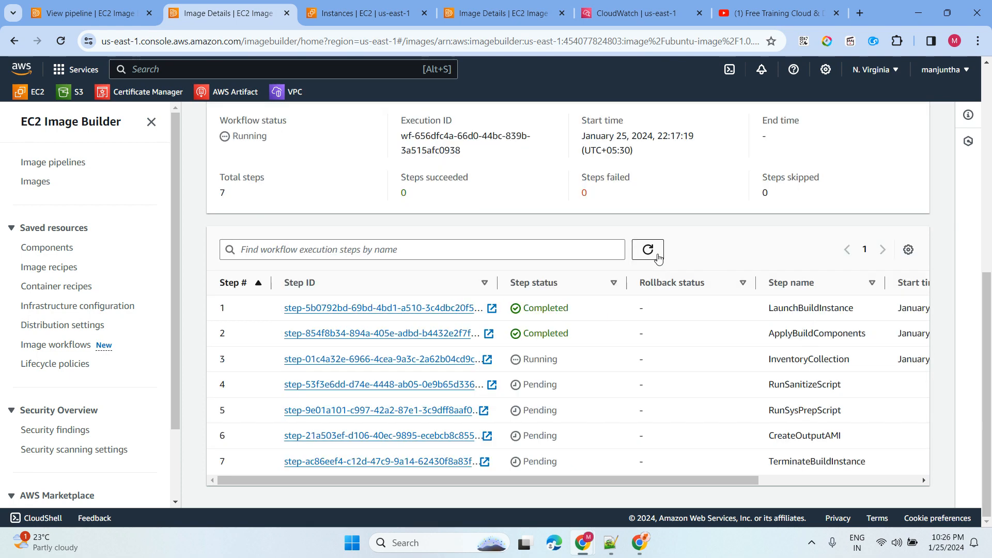
{"action": "left_click_drag", "start_coordinate": [771, 311], "coordinate": [854, 312]}
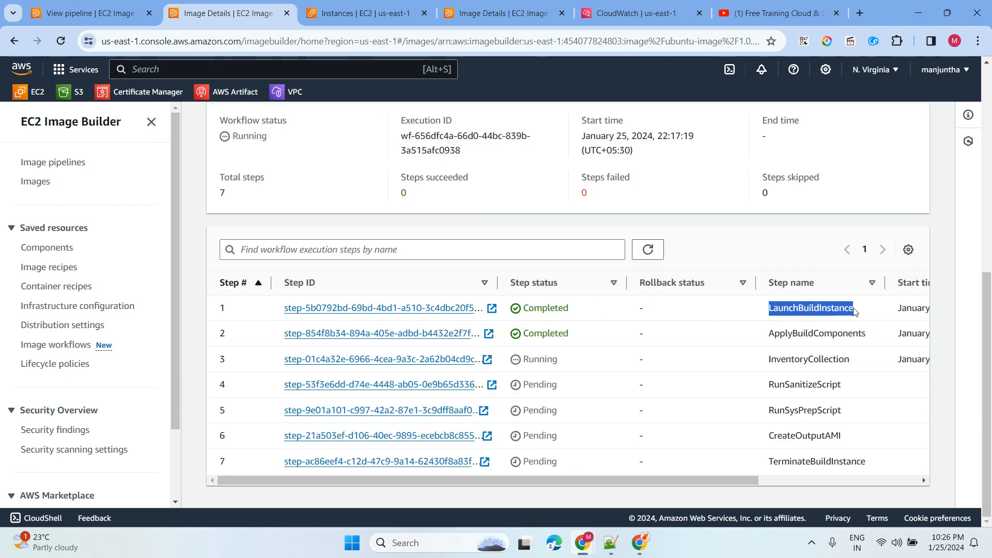
{"action": "left_click_drag", "start_coordinate": [766, 334], "coordinate": [853, 334]}
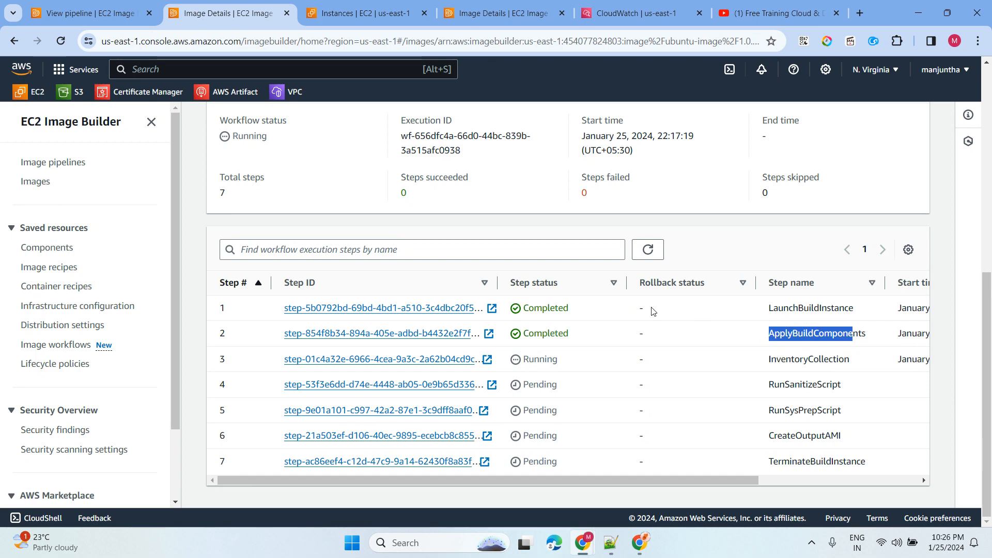
{"action": "left_click_drag", "start_coordinate": [768, 361], "coordinate": [859, 361]}
- Refresh the EC2 instance list to check the build instance, and refresh the steps of the image's build workflow
{"action": "left_click", "coordinate": [362, 10]}
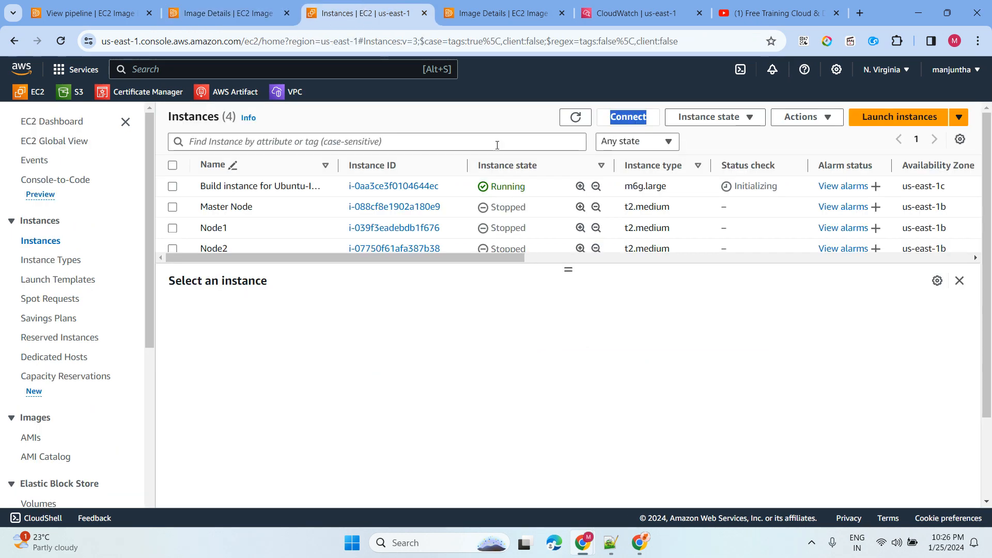
{"action": "left_click", "coordinate": [577, 118]}
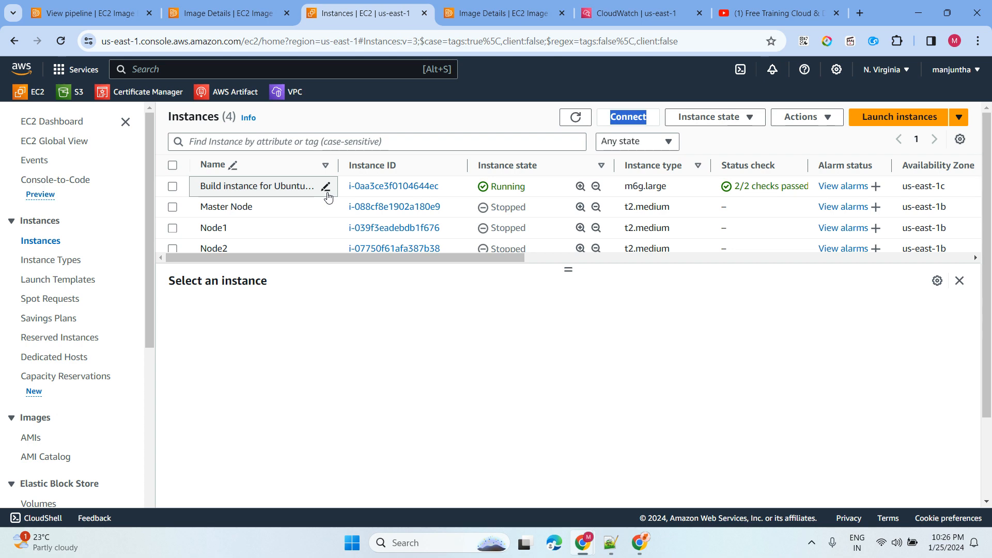
{"action": "left_click", "coordinate": [222, 13]}
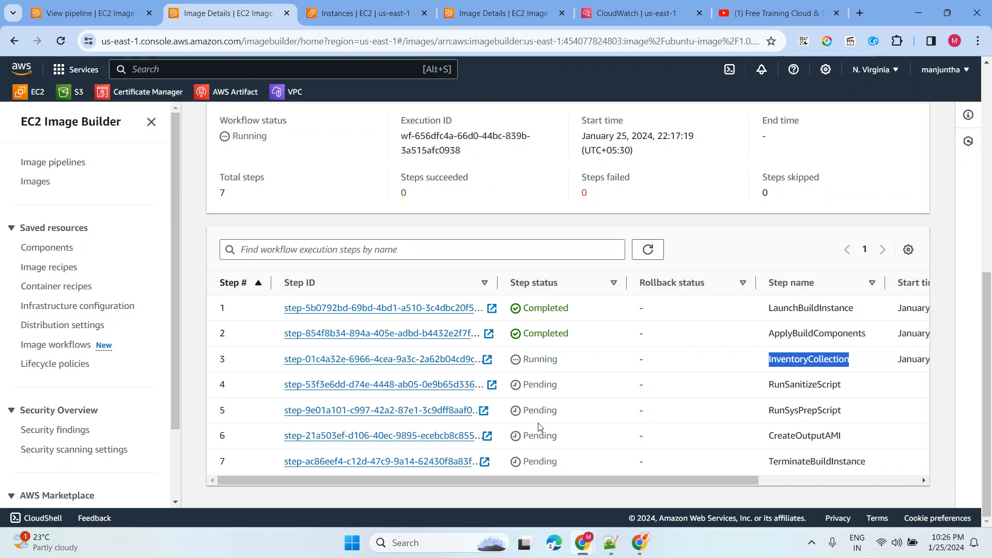
{"action": "left_click", "coordinate": [648, 250]}
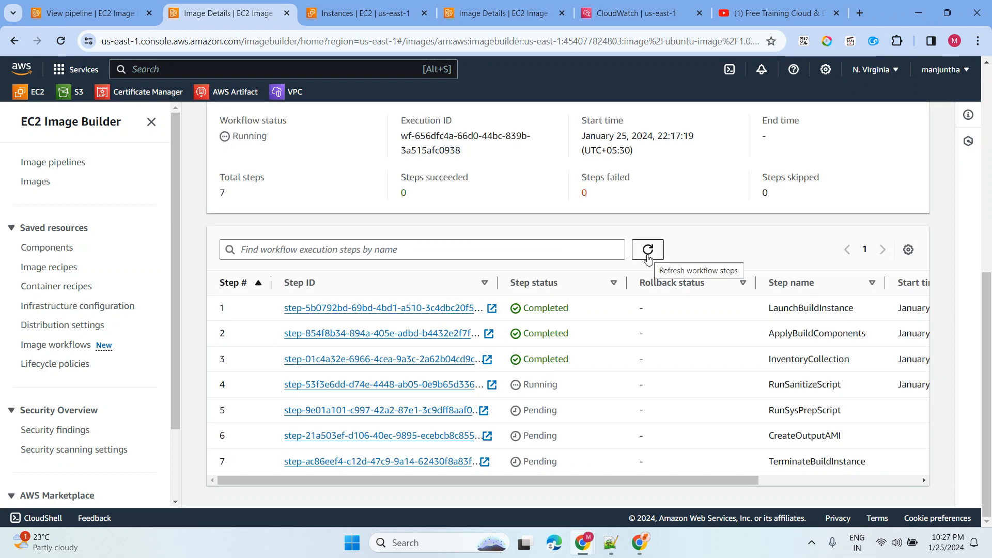
{"action": "left_click", "coordinate": [648, 252]}
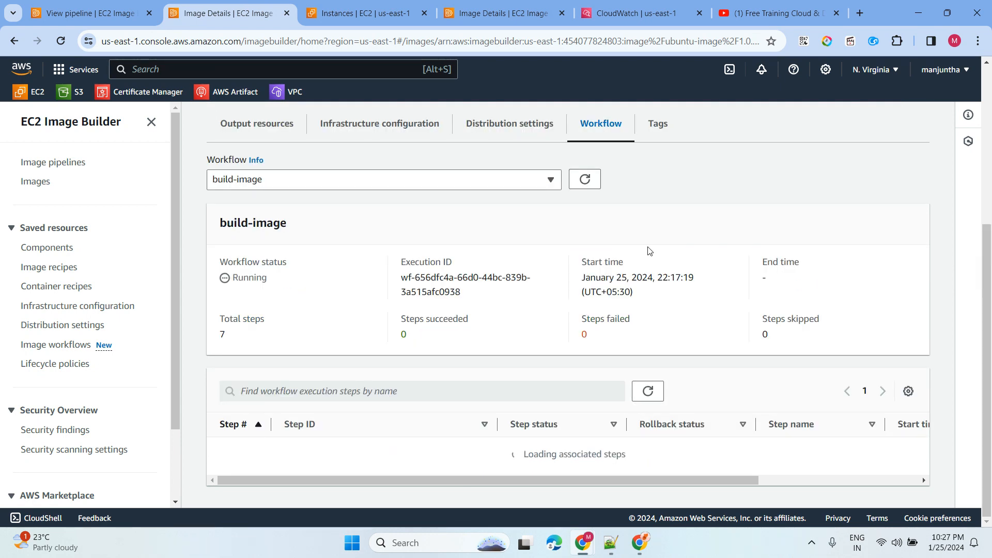
- Limit the image's CloudWatch log stream to the last 1 minute, refresh it and read through to the newest log event
{"action": "left_click", "coordinate": [633, 13]}
{"action": "left_click", "coordinate": [551, 221]}
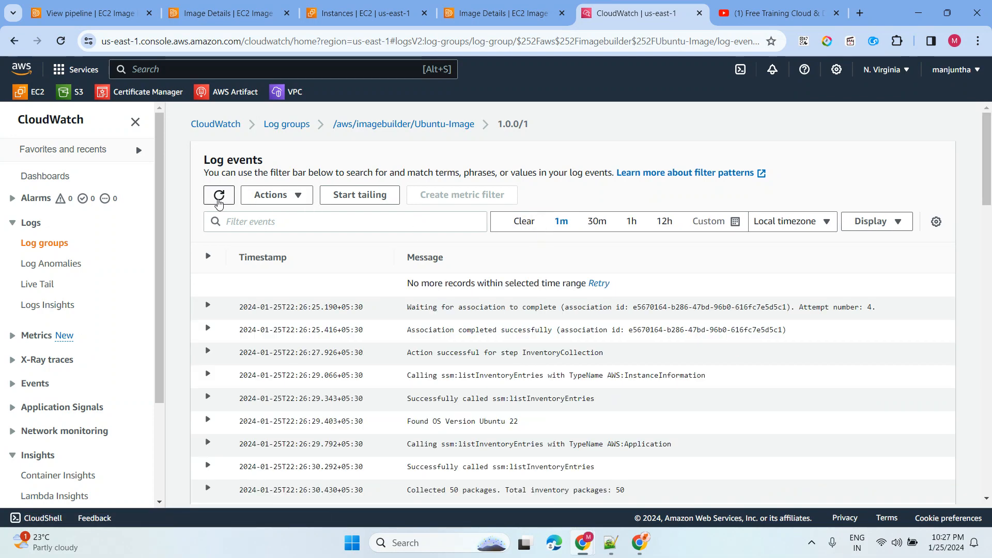
{"action": "left_click", "coordinate": [219, 196]}
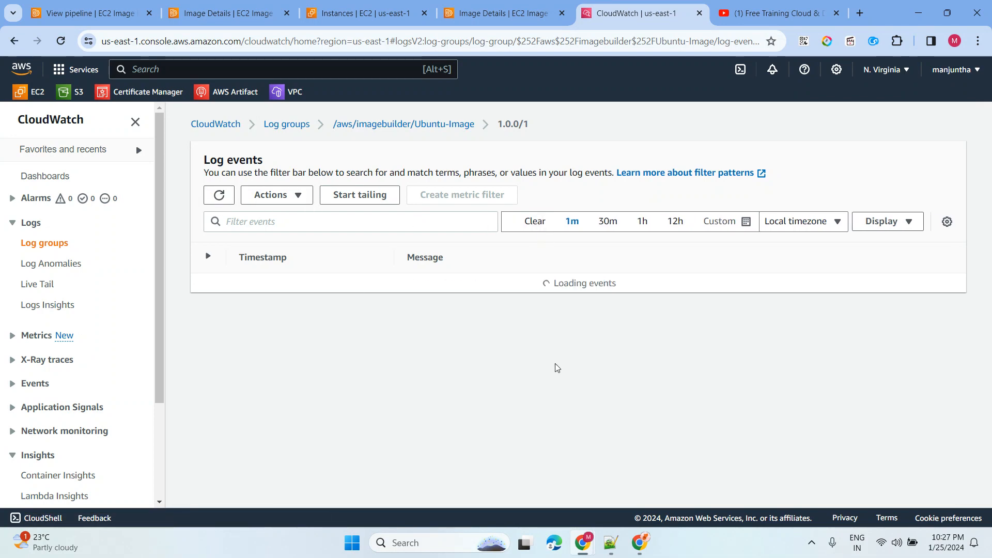
{"action": "scroll", "coordinate": [520, 357], "scroll_direction": "down", "scroll_amount": 4}
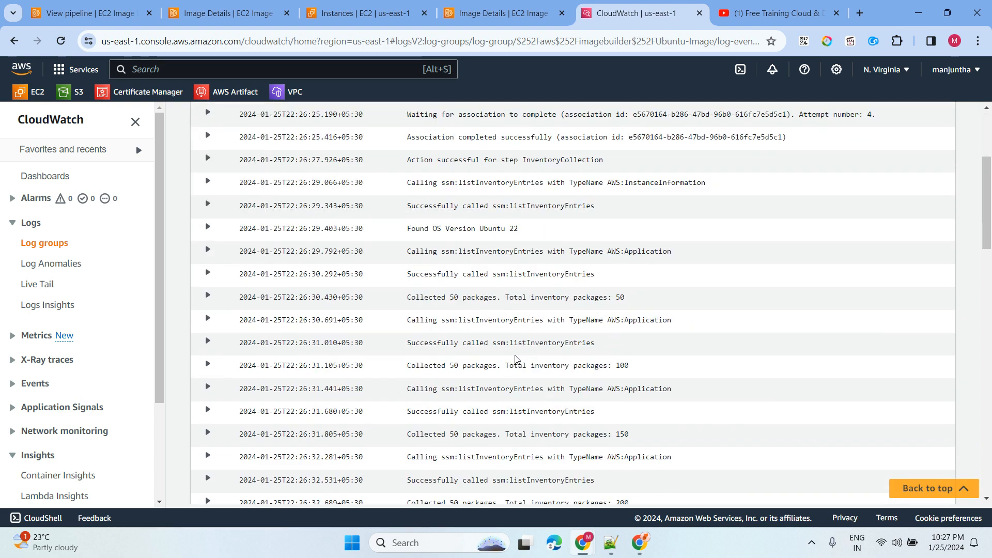
{"action": "scroll", "coordinate": [515, 358], "scroll_direction": "up", "scroll_amount": 4}
{"action": "scroll", "coordinate": [455, 331], "scroll_direction": "down", "scroll_amount": 20}
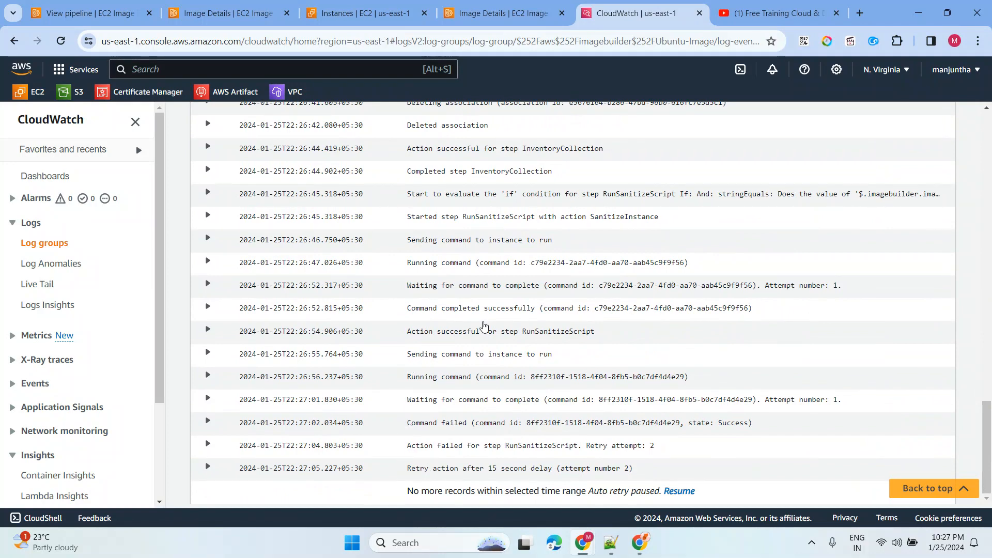
{"action": "left_click_drag", "start_coordinate": [652, 469], "coordinate": [404, 466]}
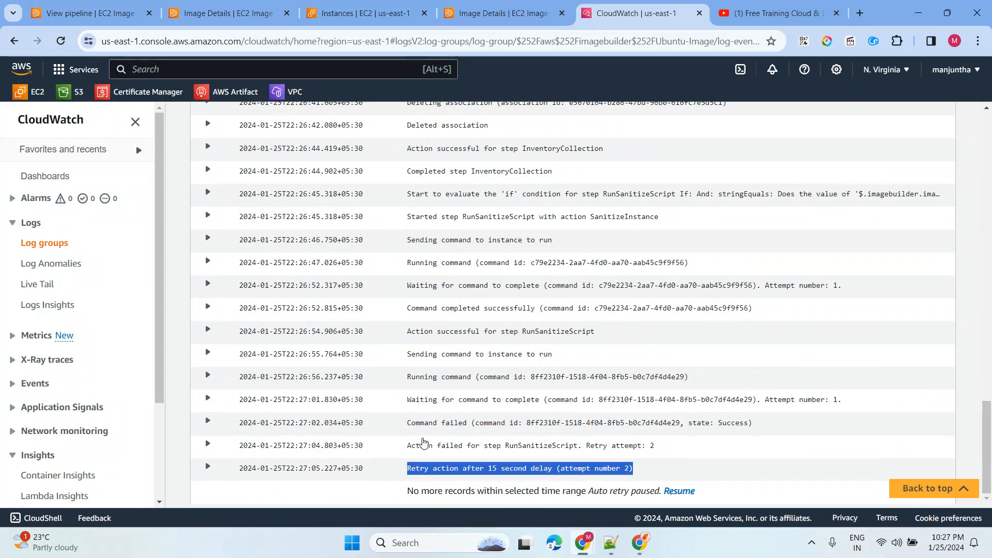
- Return to the start of the CloudWatch log events and reload them
{"action": "scroll", "coordinate": [501, 328], "scroll_direction": "up", "scroll_amount": 10}
{"action": "scroll", "coordinate": [501, 323], "scroll_direction": "up", "scroll_amount": 8}
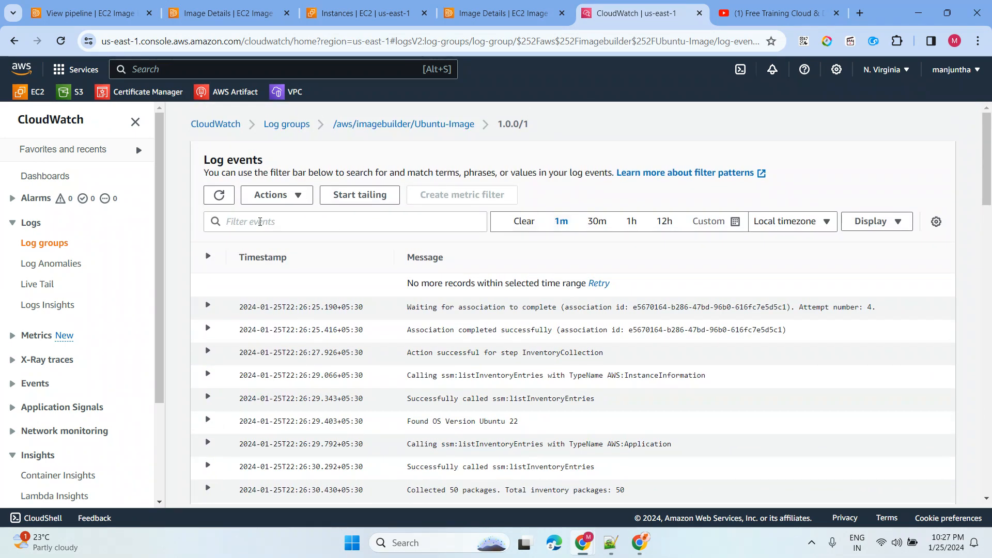
{"action": "left_click", "coordinate": [220, 201]}
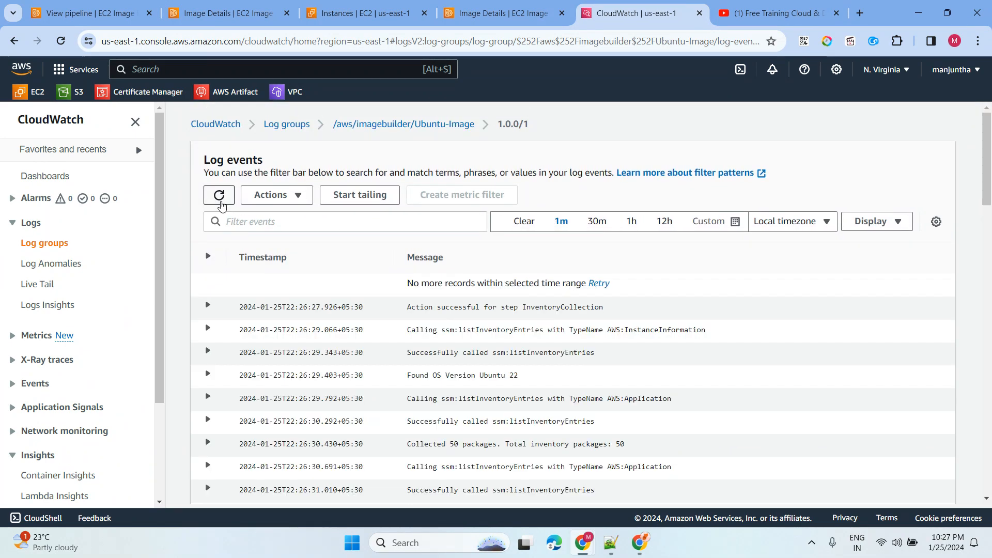
{"action": "left_click", "coordinate": [221, 202]}
- Refresh the image's workflow steps, and refresh the Ubuntu-Image pipeline's output images to check the image status
{"action": "left_click", "coordinate": [215, 15]}
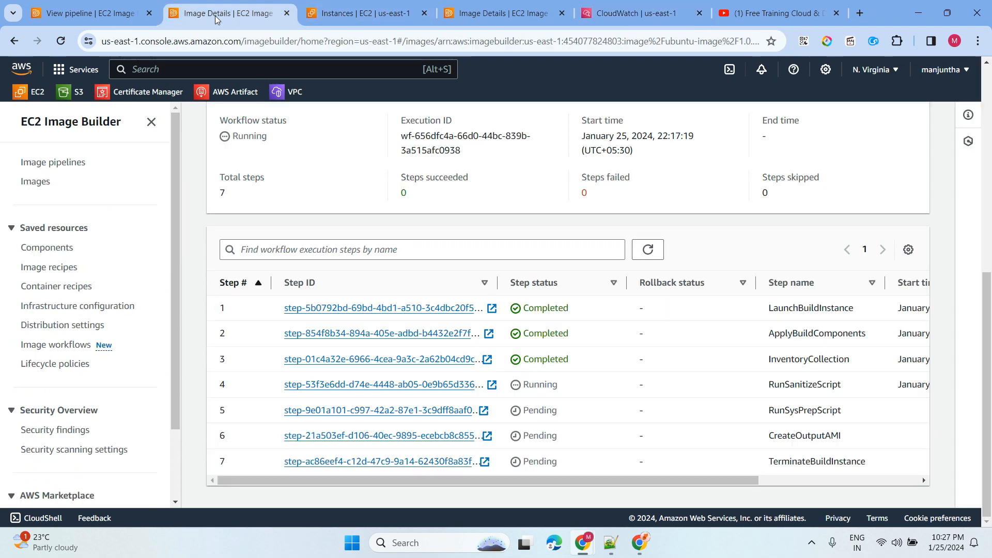
{"action": "left_click", "coordinate": [648, 249]}
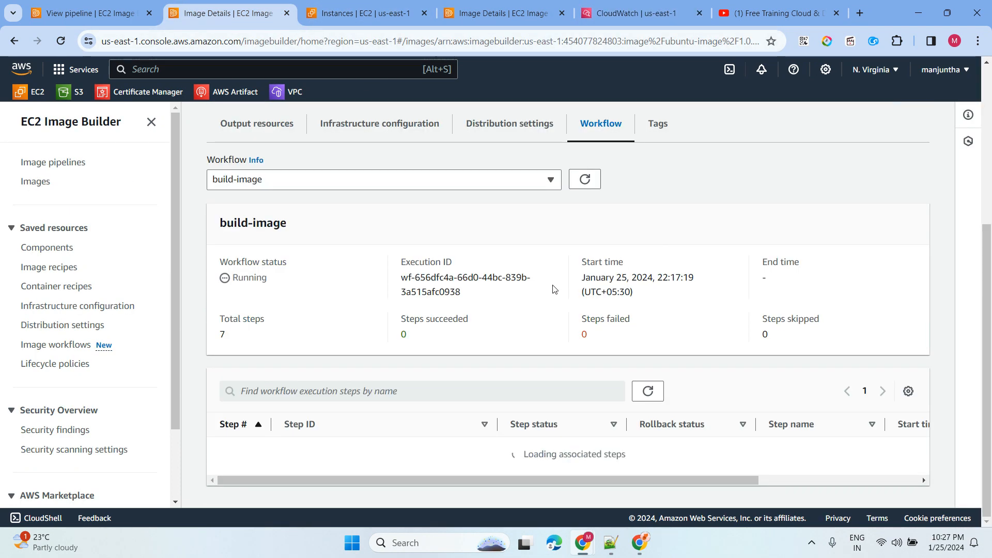
{"action": "left_click", "coordinate": [96, 15]}
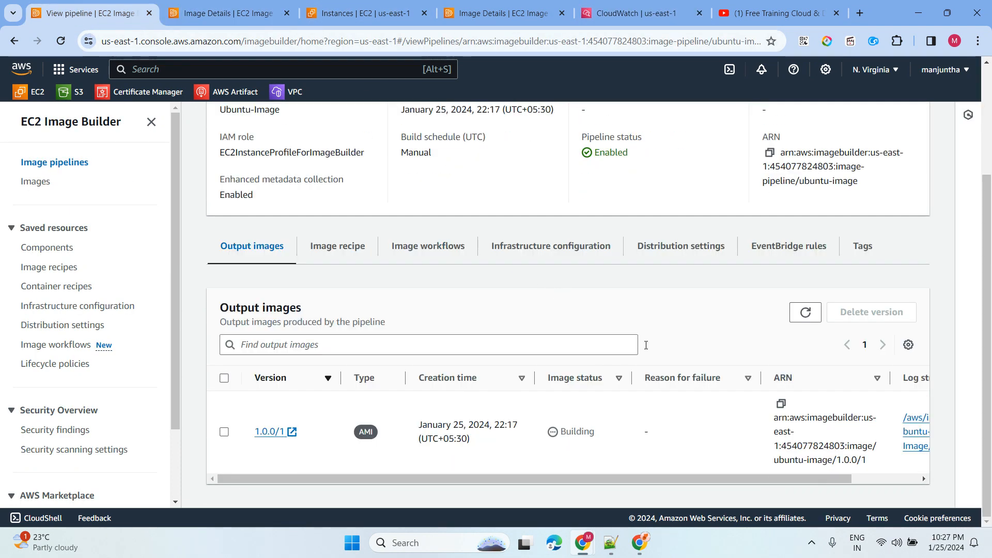
{"action": "left_click", "coordinate": [820, 317]}
{"action": "scroll", "coordinate": [569, 429], "scroll_direction": "down", "scroll_amount": 1}
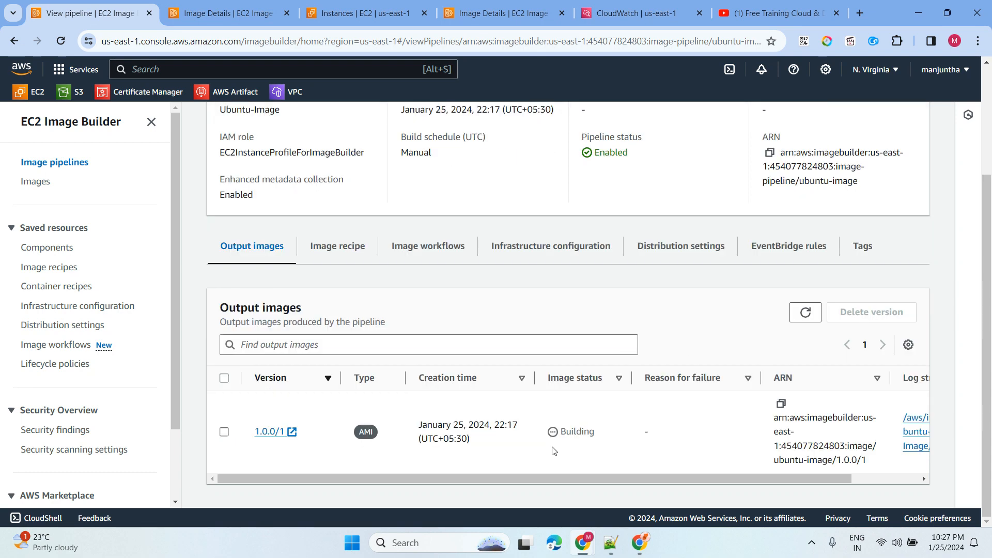
- Return to the details of image version 1.0.0/1 and refresh the build-image workflow steps again
{"action": "left_click", "coordinate": [204, 16]}
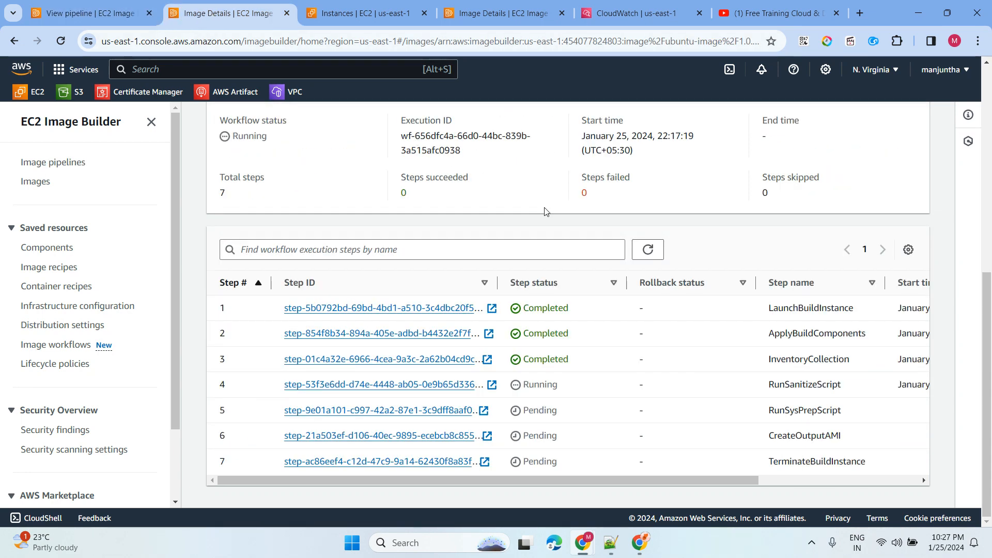
{"action": "left_click", "coordinate": [644, 254]}
{"action": "scroll", "coordinate": [643, 257], "scroll_direction": "down", "scroll_amount": 3}
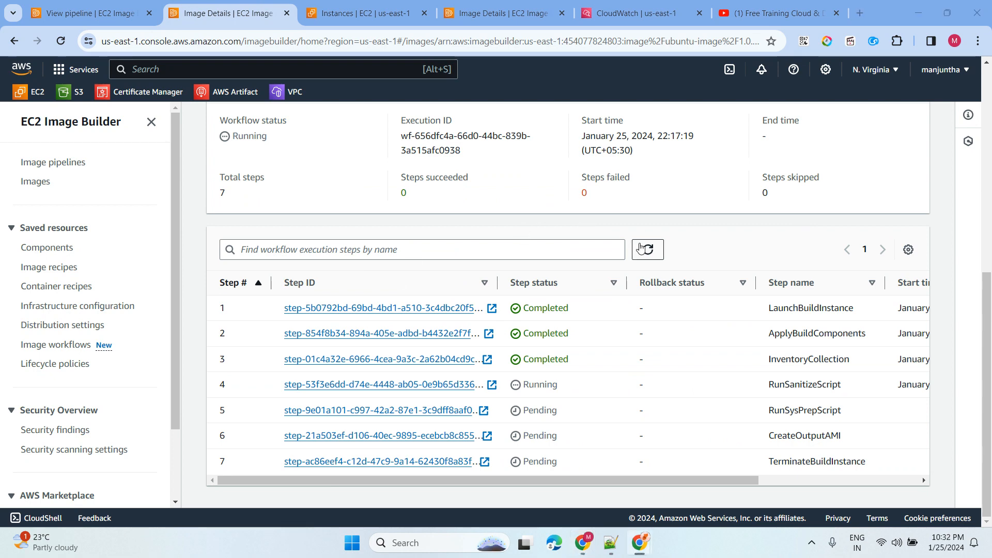
- Refresh the build-image workflow steps and check the status of the RunSanitizeScript and CreateOutputAMI steps
{"action": "left_click", "coordinate": [648, 250]}
{"action": "scroll", "coordinate": [506, 259], "scroll_direction": "down", "scroll_amount": 3}
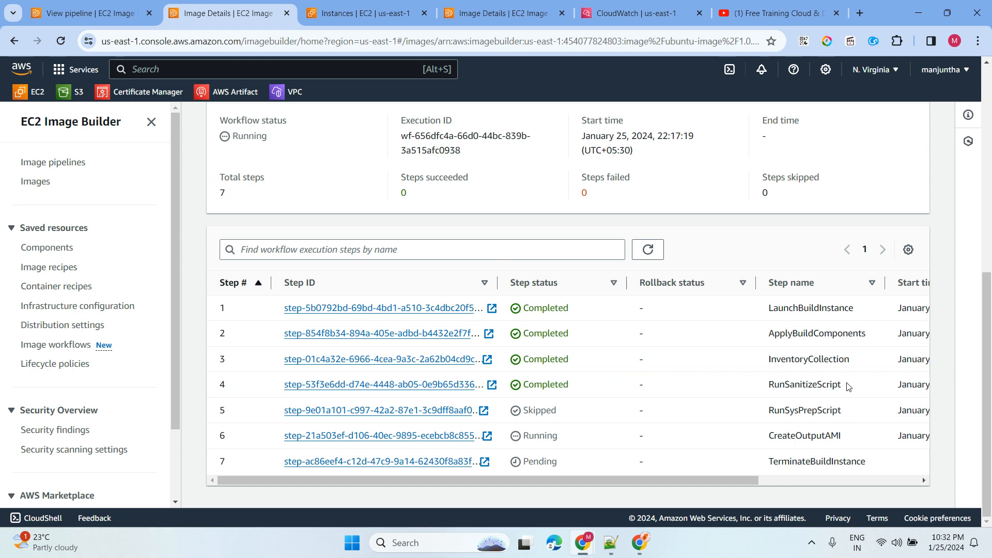
{"action": "left_click_drag", "start_coordinate": [848, 387], "coordinate": [777, 381]}
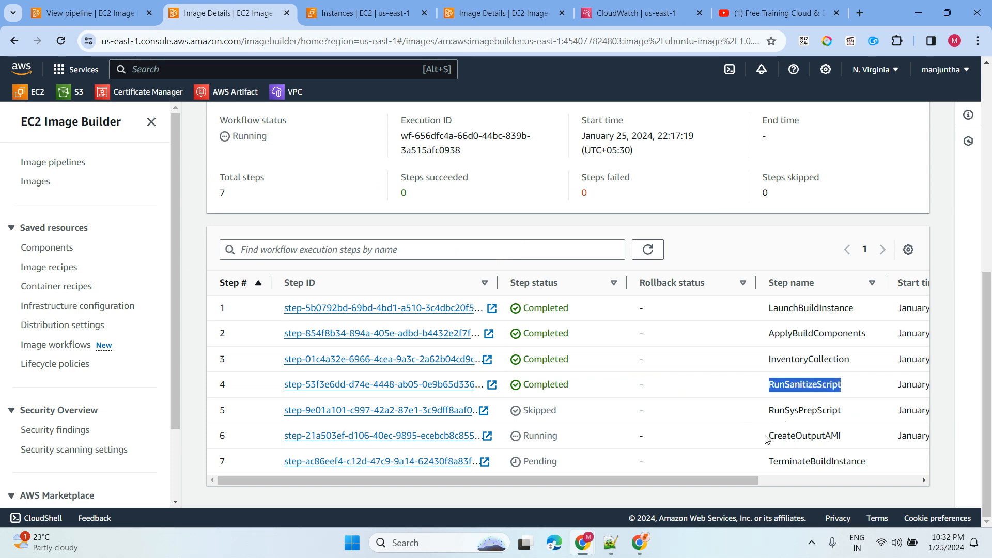
{"action": "left_click_drag", "start_coordinate": [768, 438], "coordinate": [852, 441]}
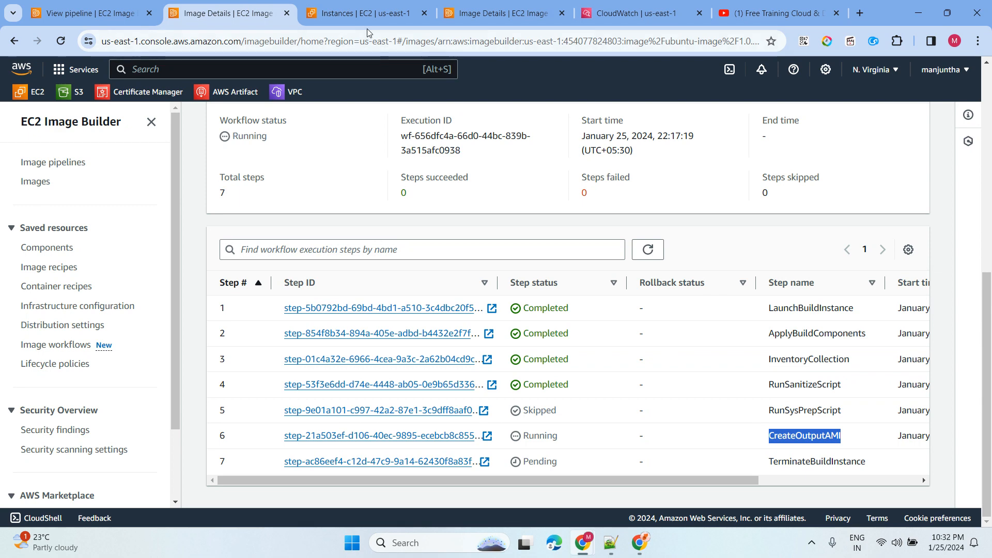
- Open the list of owned AMIs in EC2 and refresh it to check the status of the Ubuntu-Image AMI
{"action": "left_click", "coordinate": [357, 14]}
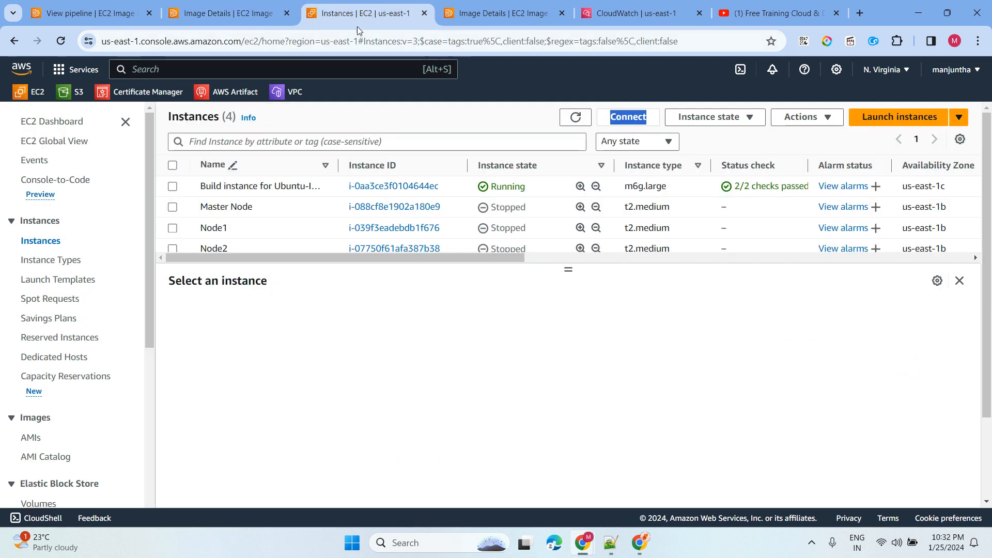
{"action": "left_click", "coordinate": [32, 438]}
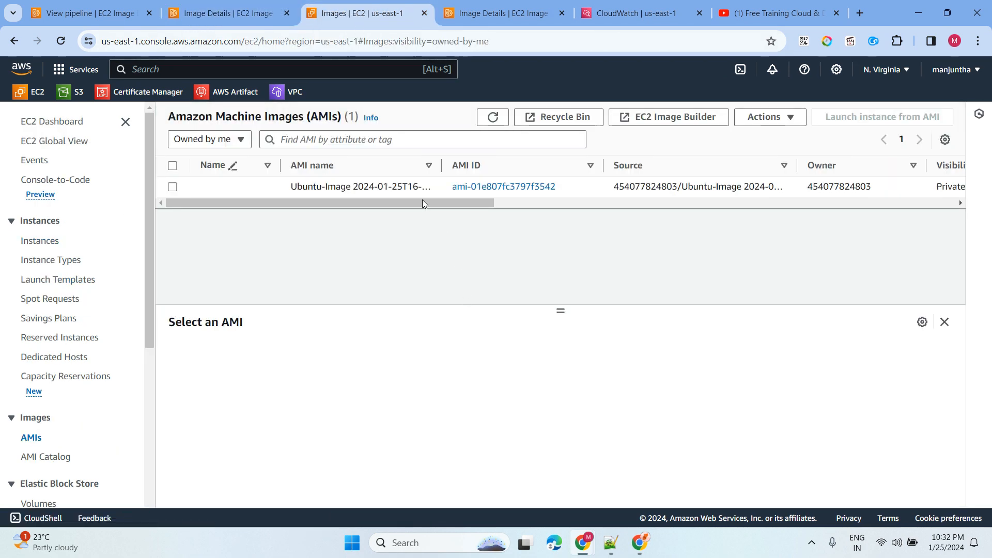
{"action": "left_click_drag", "start_coordinate": [423, 203], "coordinate": [569, 203]}
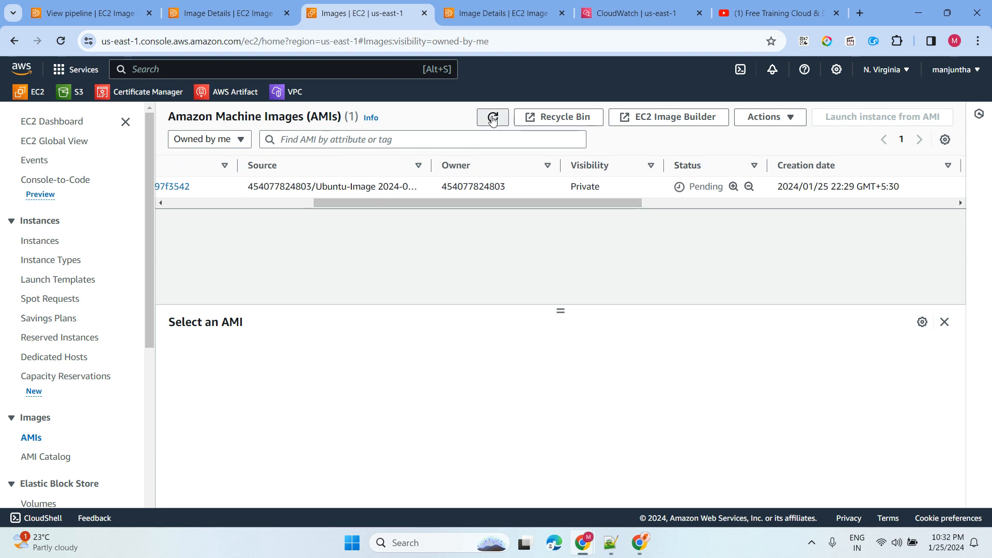
{"action": "left_click", "coordinate": [492, 119]}
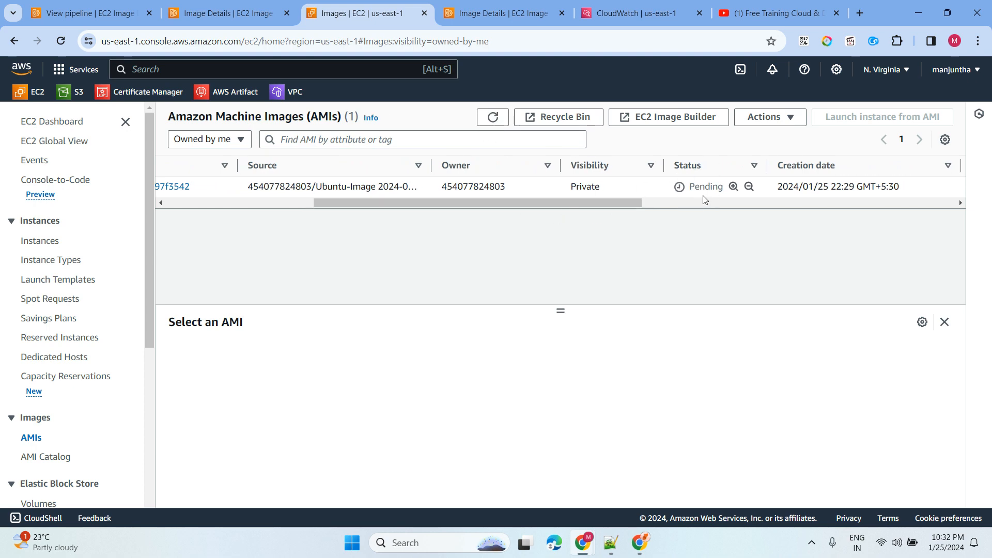
- Return to the image's CloudWatch log stream, load the last 1 minute of events and read the latest image-availability message
{"action": "left_click", "coordinate": [490, 16]}
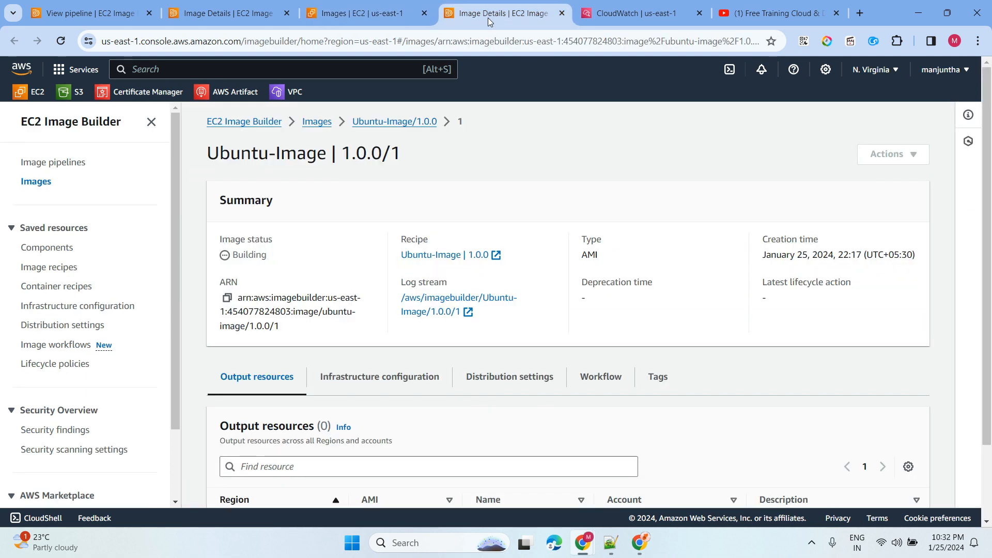
{"action": "left_click", "coordinate": [242, 19]}
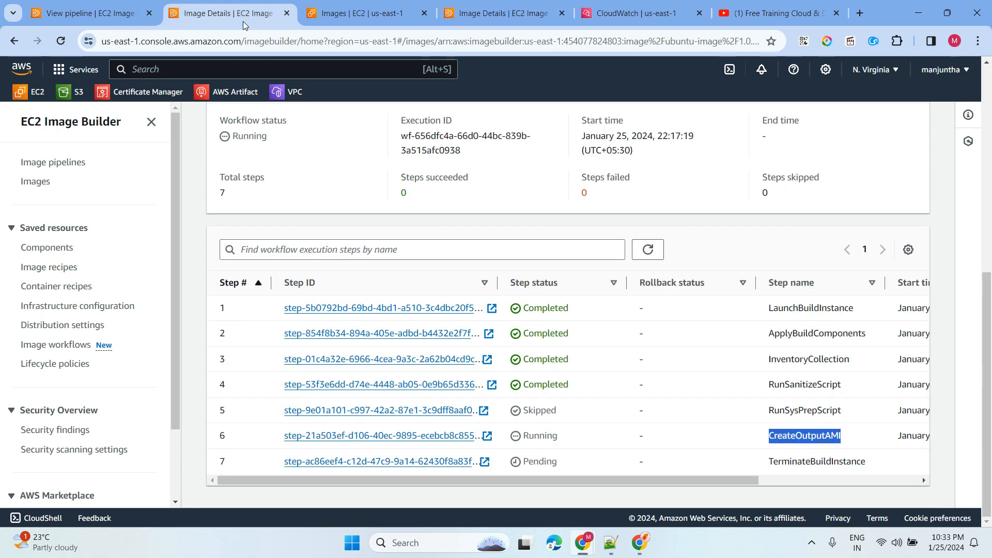
{"action": "left_click", "coordinate": [508, 17]}
{"action": "scroll", "coordinate": [433, 269], "scroll_direction": "up", "scroll_amount": 3}
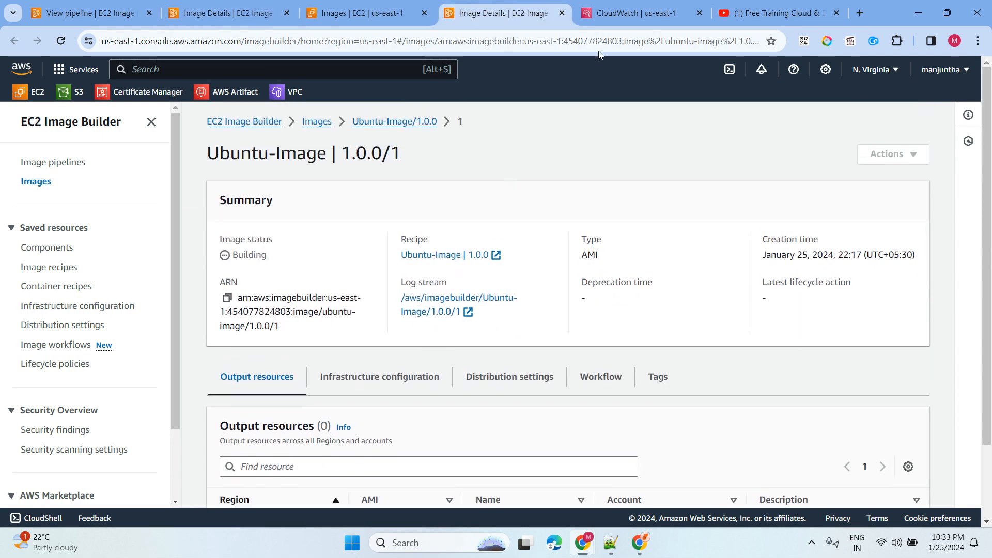
{"action": "left_click", "coordinate": [625, 14]}
{"action": "left_click", "coordinate": [561, 222]}
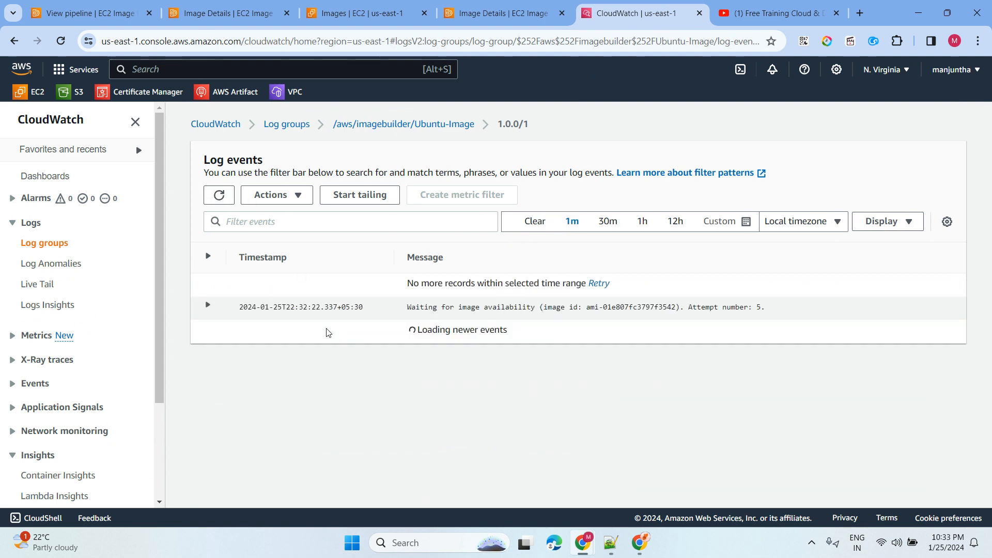
{"action": "left_click_drag", "start_coordinate": [785, 333], "coordinate": [385, 313]}
{"action": "left_click", "coordinate": [380, 414]}
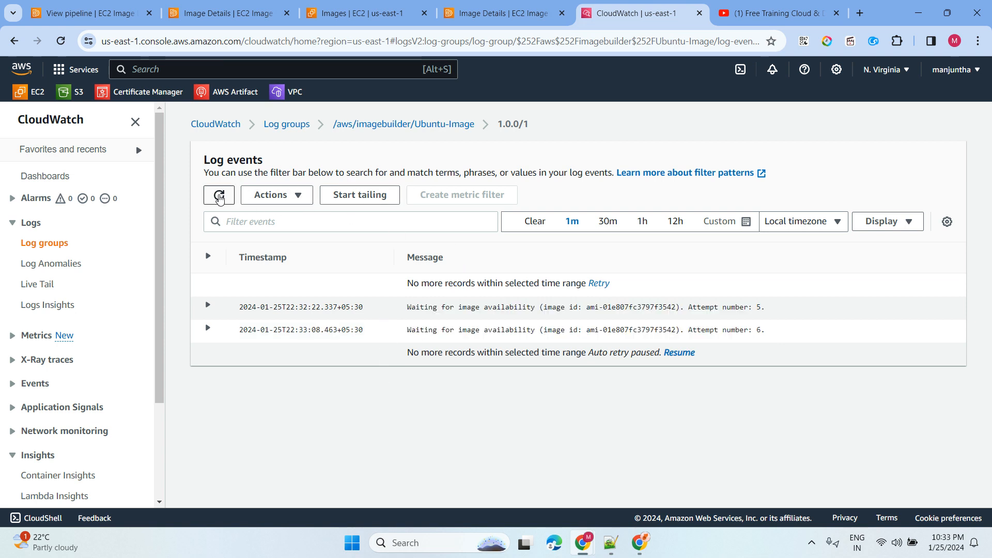
- Refresh the CloudWatch log events repeatedly while the build continues, and read through the newest entries
{"action": "left_click", "coordinate": [219, 194]}
{"action": "left_click", "coordinate": [219, 195]}
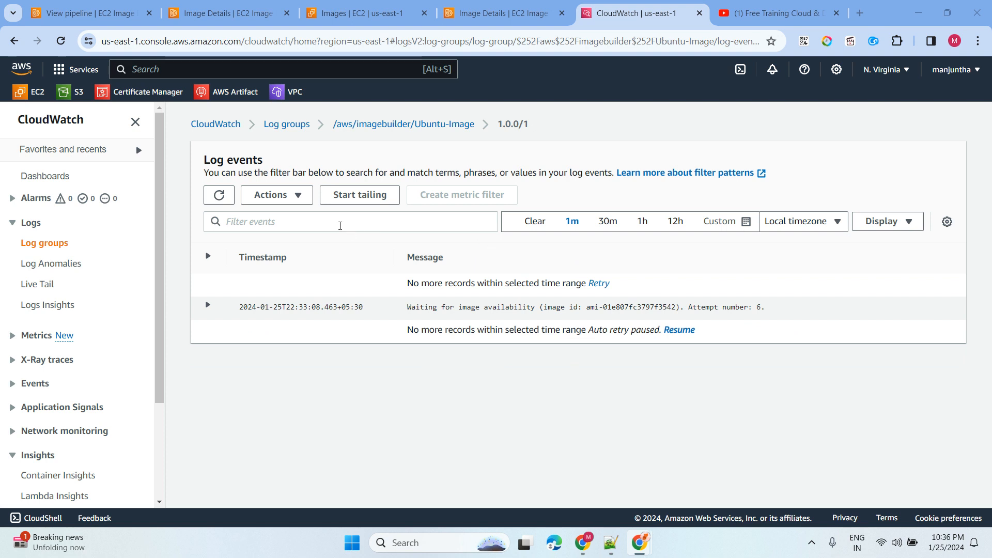
{"action": "left_click", "coordinate": [220, 196]}
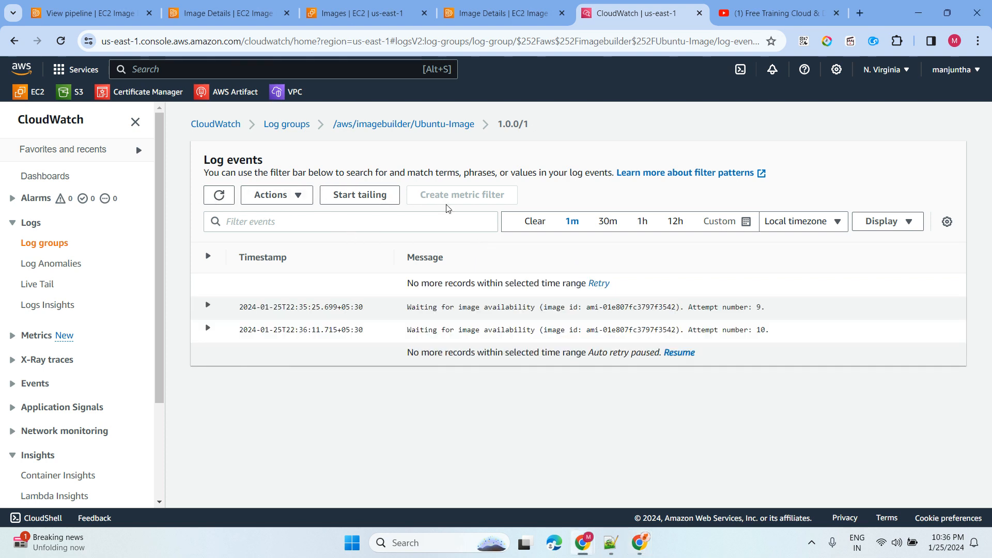
{"action": "left_click", "coordinate": [219, 195]}
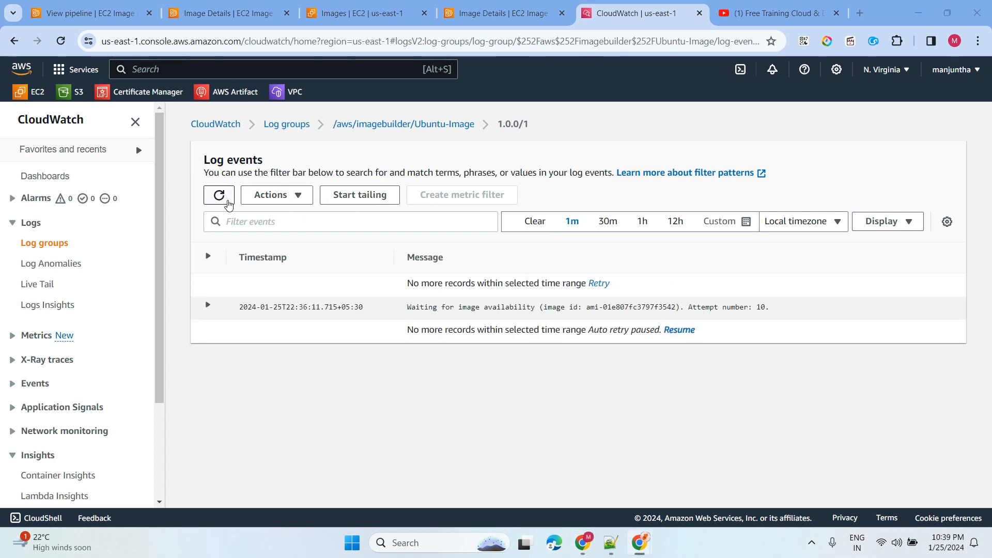
{"action": "left_click", "coordinate": [228, 203]}
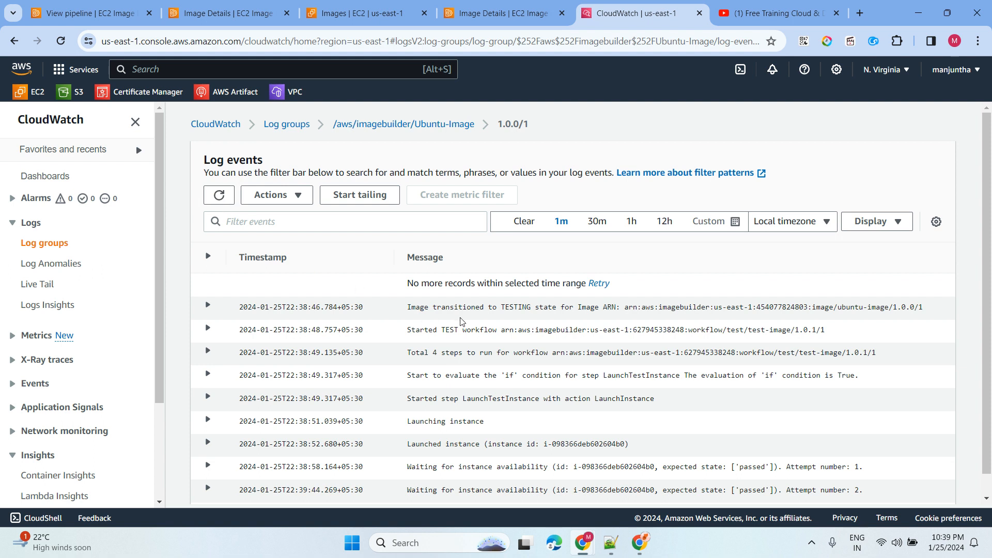
{"action": "scroll", "coordinate": [465, 331], "scroll_direction": "down", "scroll_amount": 1}
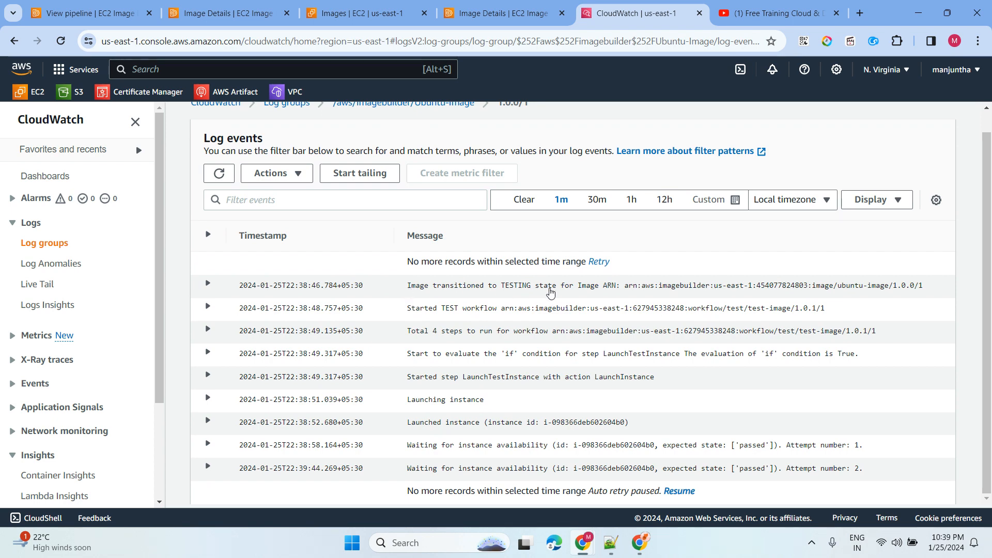
- Refresh the AMI list to recheck the AMI's status, and select the Ubuntu-Image build instance in the EC2 instances to check its state
{"action": "left_click", "coordinate": [498, 13]}
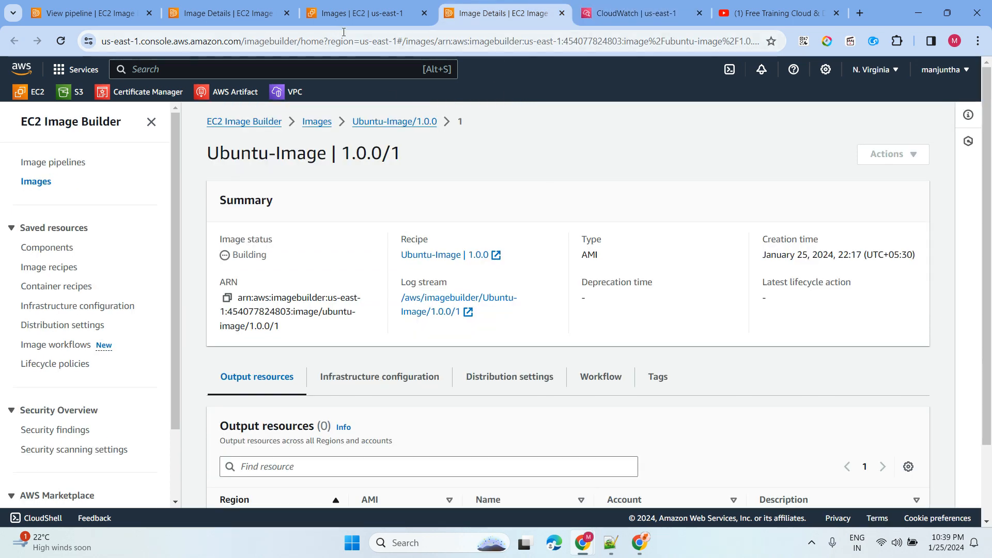
{"action": "left_click", "coordinate": [357, 14]}
{"action": "left_click", "coordinate": [494, 118]}
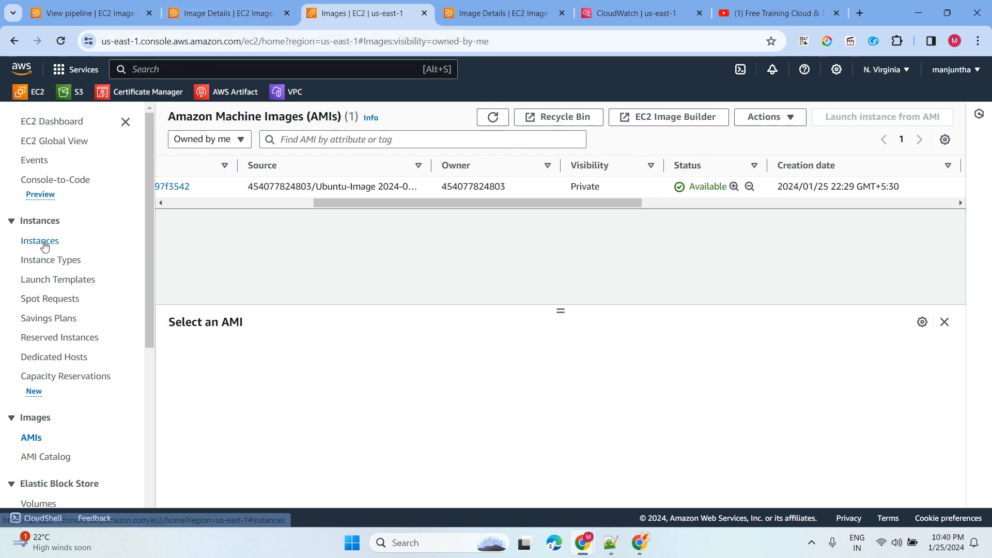
{"action": "left_click", "coordinate": [43, 243]}
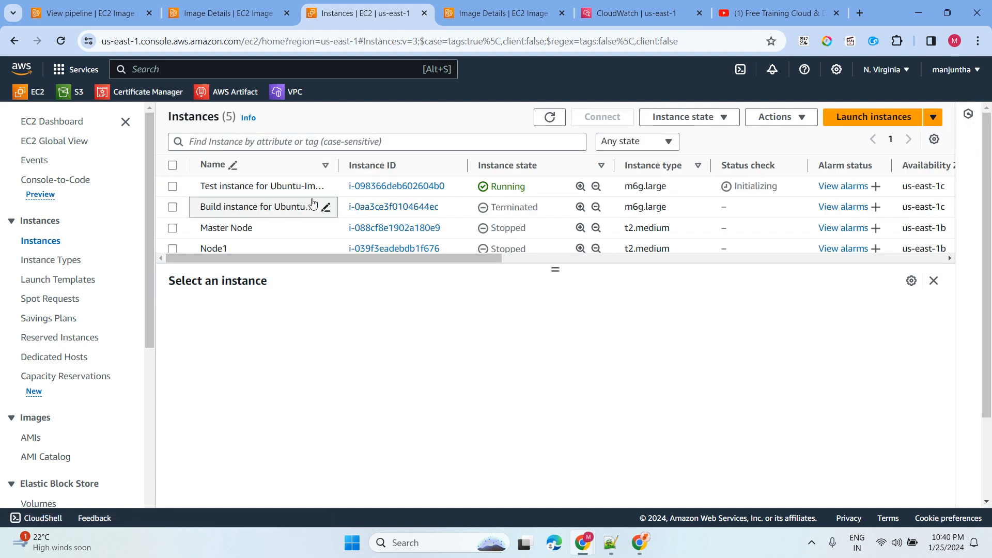
{"action": "left_click", "coordinate": [172, 207]}
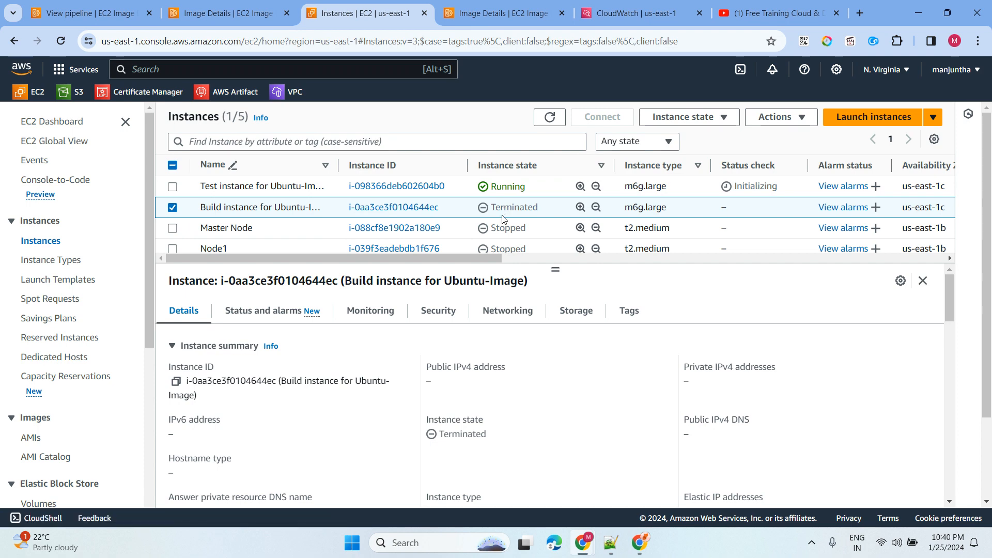
- Refresh the Ubuntu-Image pipeline's output images and check the status of version 1.0.0/1
{"action": "left_click", "coordinate": [79, 11]}
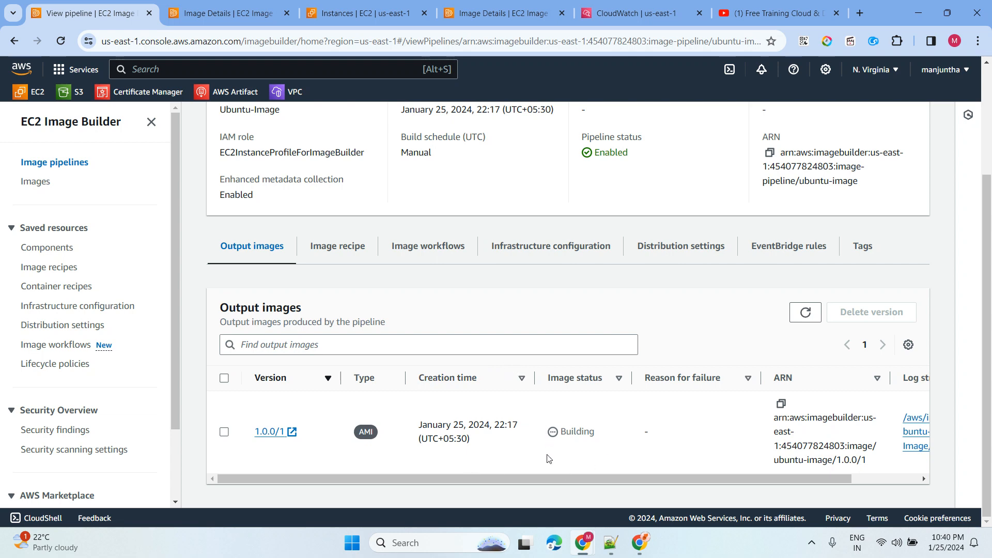
{"action": "left_click", "coordinate": [791, 316]}
{"action": "left_click_drag", "start_coordinate": [558, 439], "coordinate": [623, 434]}
- Refresh the EC2 instances and select the Ubuntu-Image test instance to check its state
{"action": "left_click", "coordinate": [246, 16]}
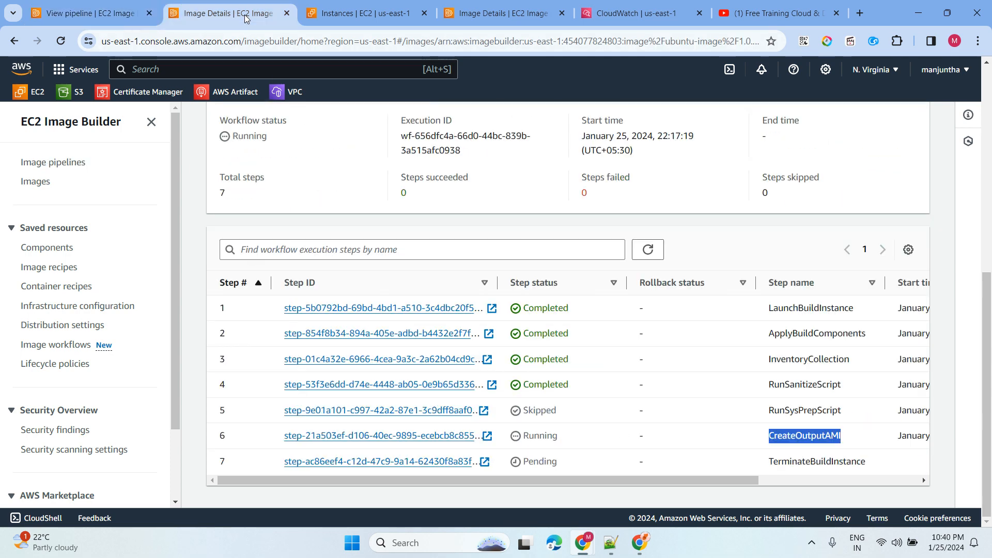
{"action": "left_click", "coordinate": [357, 15]}
{"action": "left_click", "coordinate": [549, 117]}
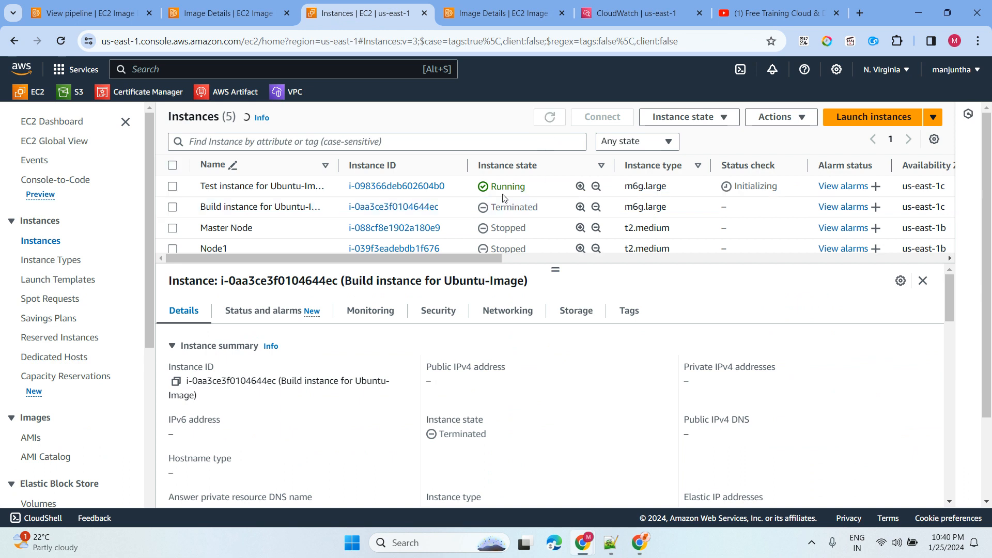
{"action": "double_click", "coordinate": [537, 189]}
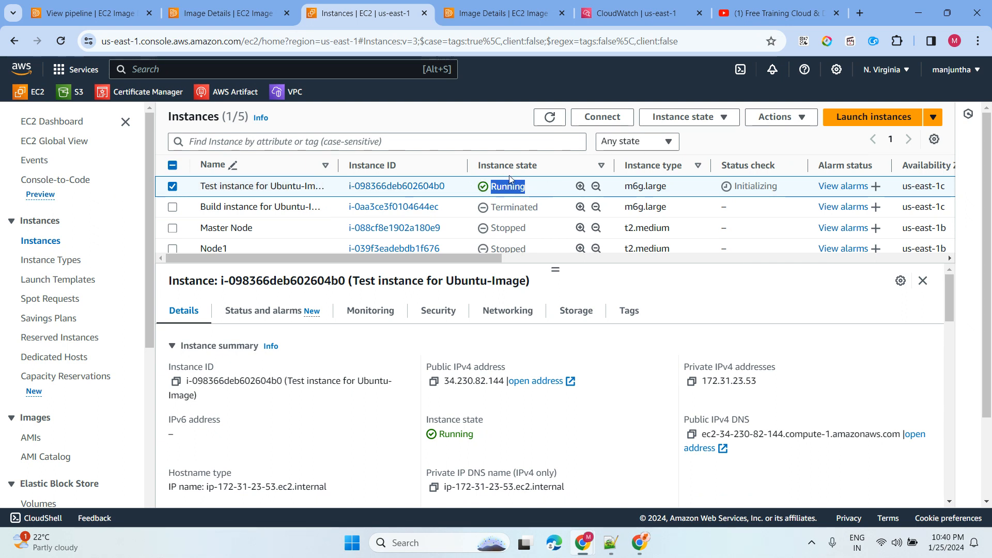
- View the image details summary, and refresh the pipeline's output images to check for a status change
{"action": "left_click", "coordinate": [495, 14]}
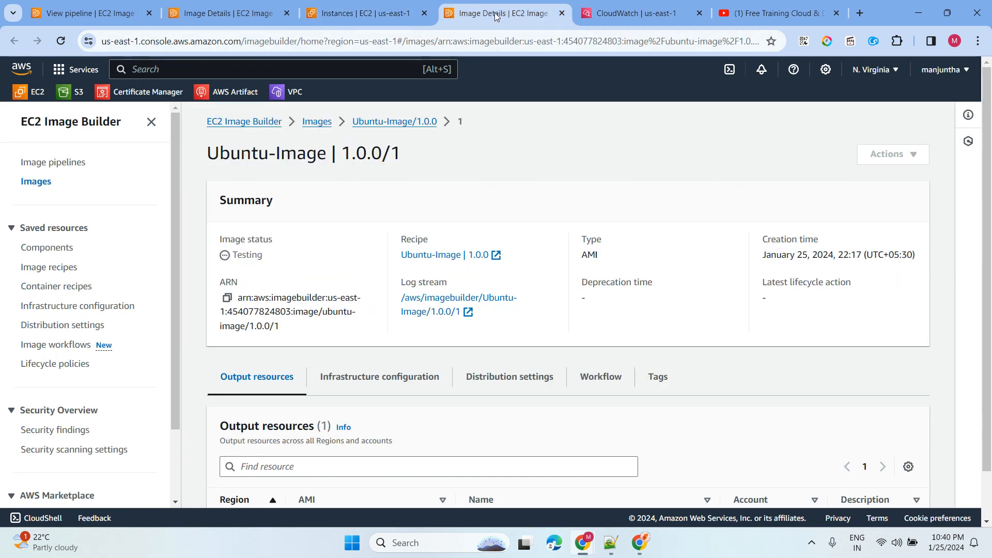
{"action": "key", "text": "ctrl+1"}
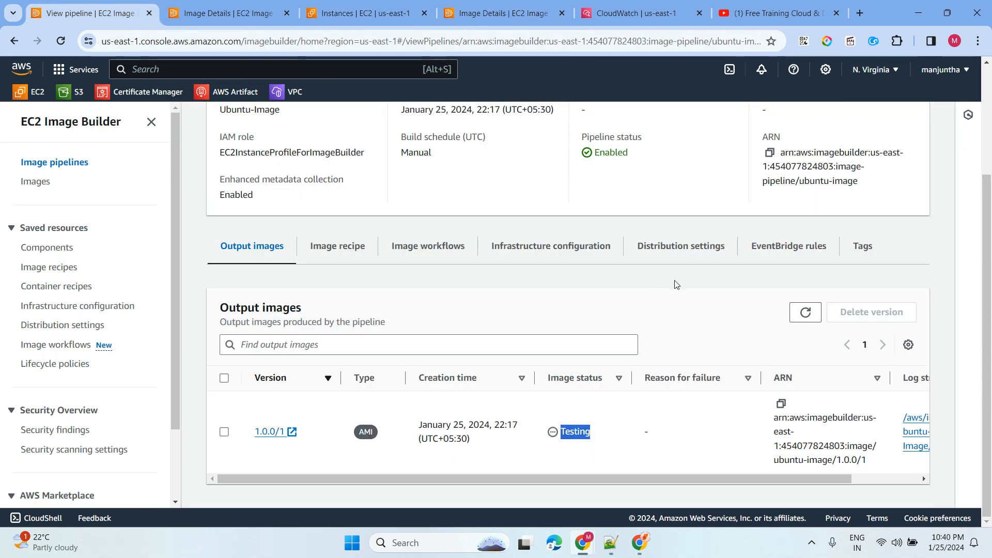
{"action": "left_click", "coordinate": [807, 312]}
- Return to the image's build-image workflow and refresh its steps to check each step's status
{"action": "left_click", "coordinate": [362, 13]}
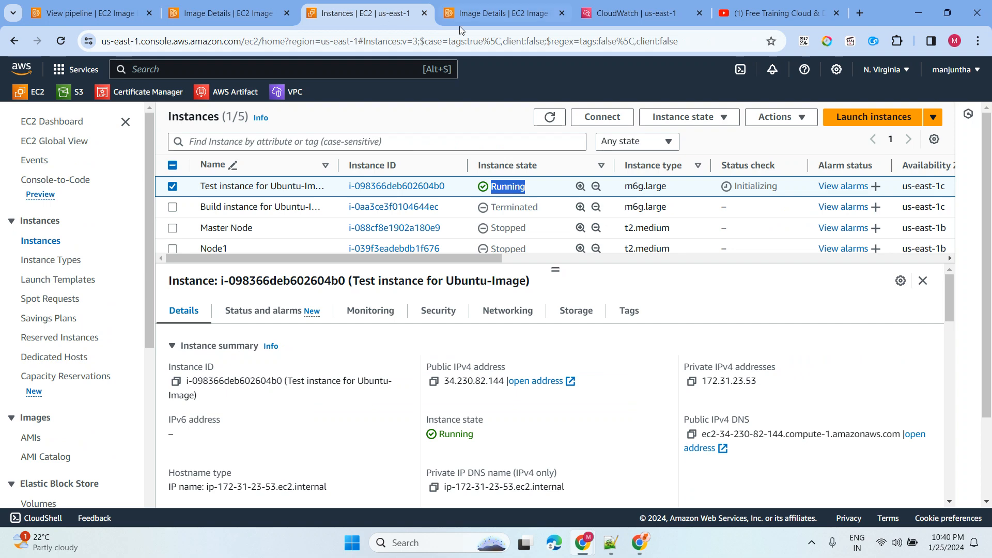
{"action": "left_click", "coordinate": [506, 14]}
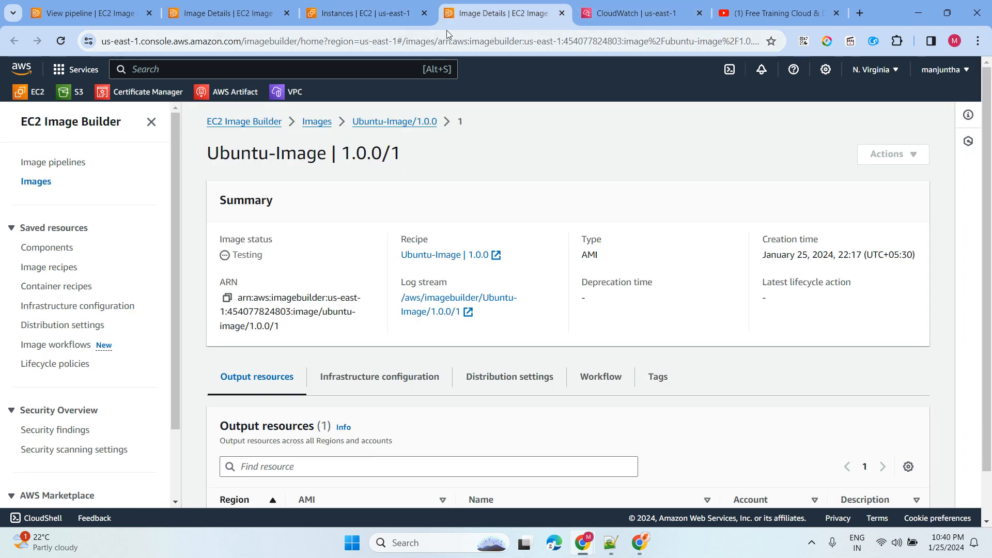
{"action": "left_click", "coordinate": [352, 17]}
{"action": "left_click", "coordinate": [238, 16]}
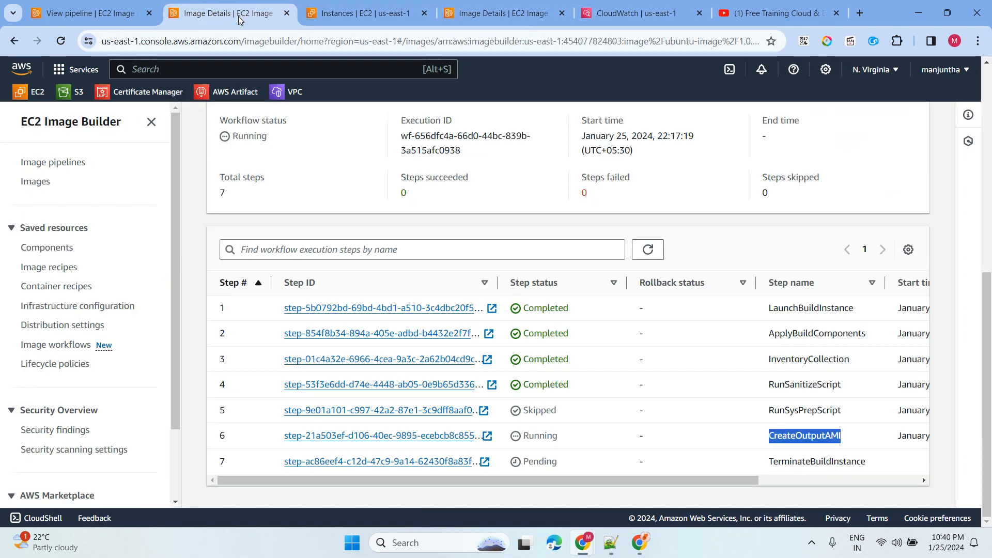
{"action": "left_click", "coordinate": [648, 249]}
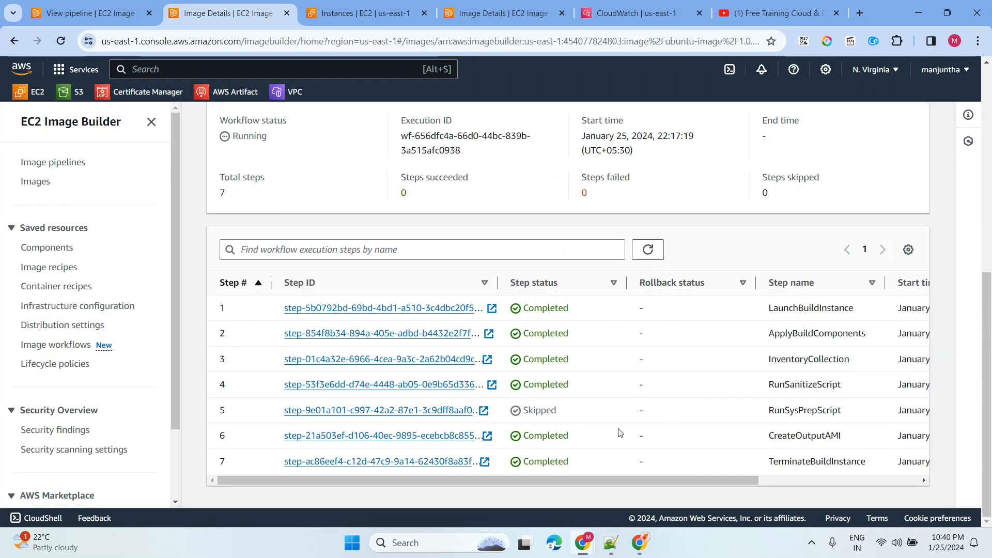
{"action": "left_click_drag", "start_coordinate": [755, 483], "coordinate": [466, 483]}
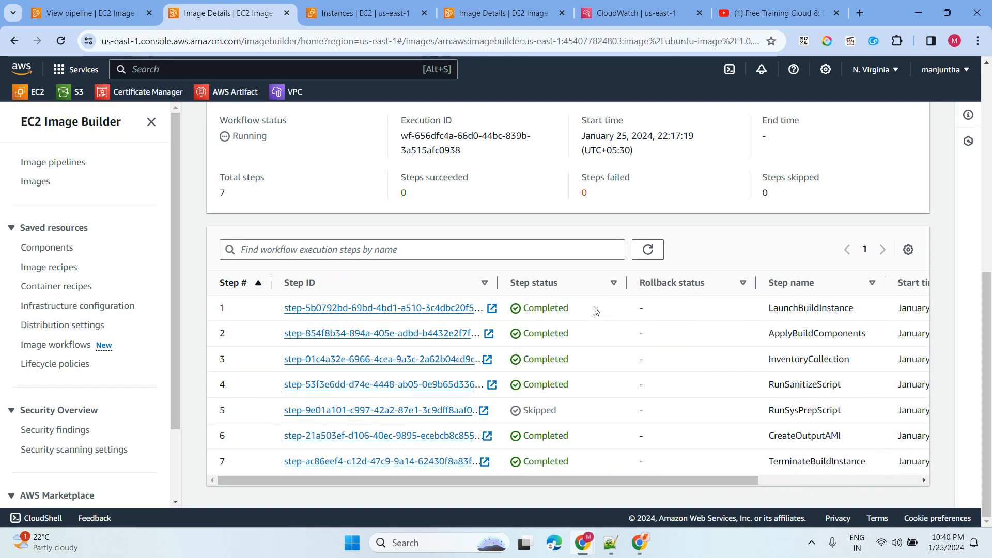
- Check the image status in the Ubuntu-Image 1.0.0/1 summary, and refresh the pipeline's output images once more
{"action": "scroll", "coordinate": [558, 222], "scroll_direction": "up", "scroll_amount": 1}
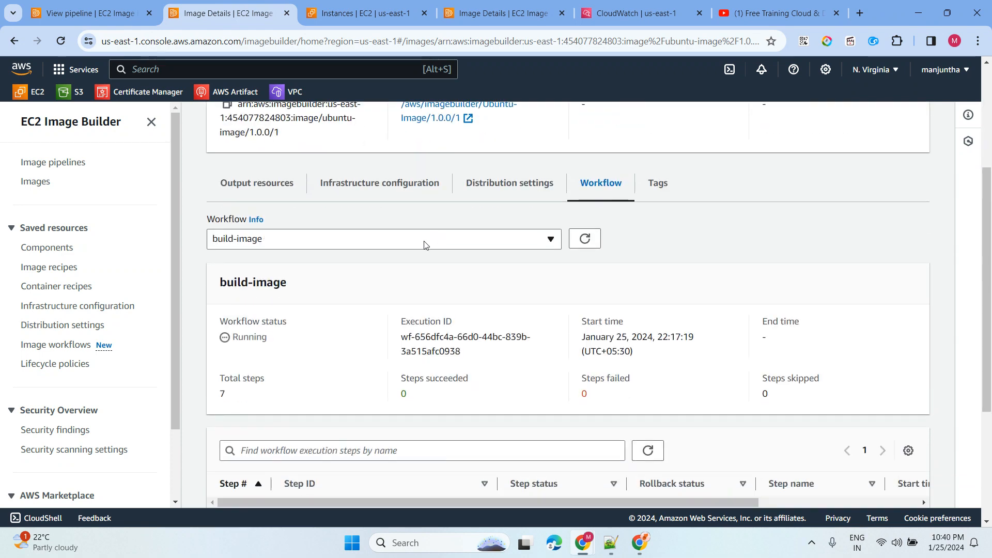
{"action": "double_click", "coordinate": [247, 255]}
{"action": "key", "text": "ctrl+shift+Tab"}
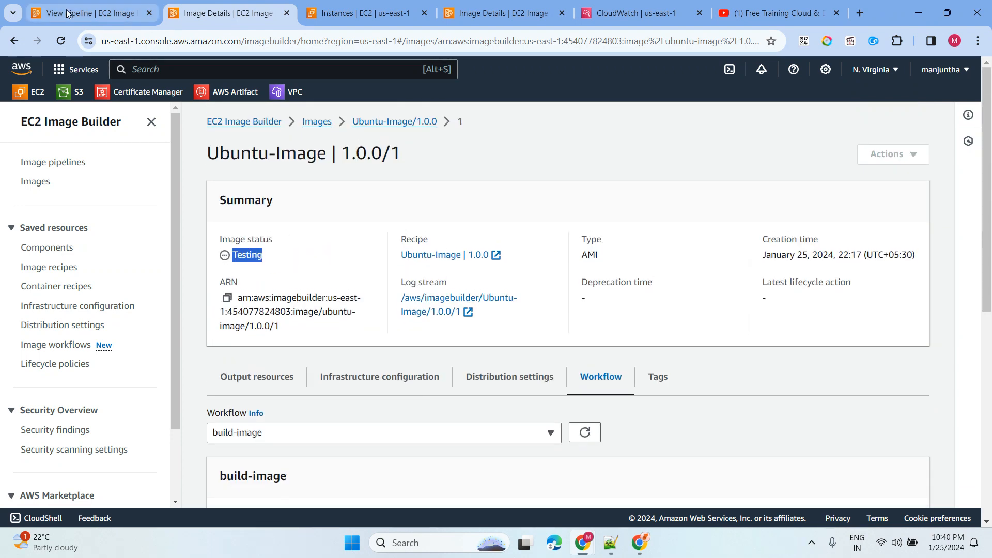
{"action": "left_click", "coordinate": [805, 312]}
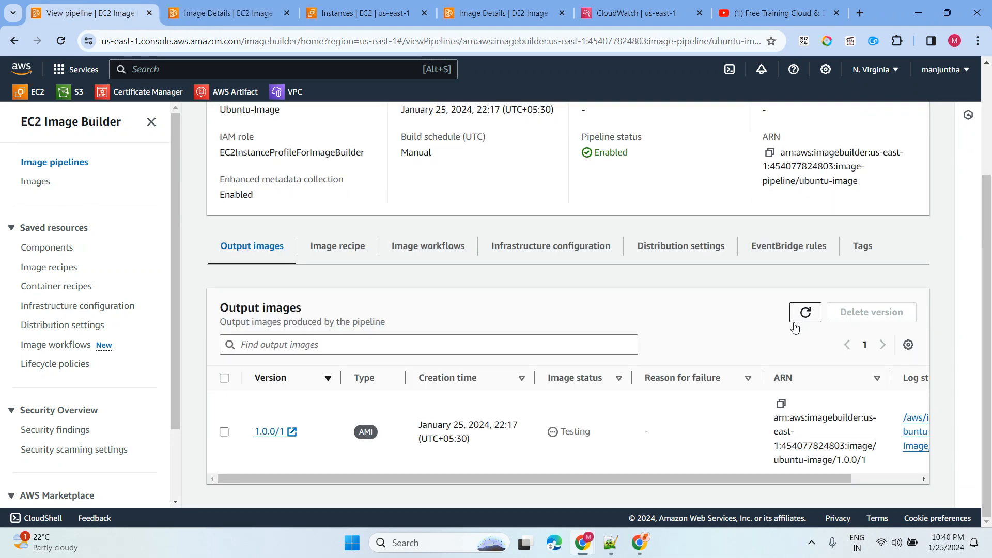
- Refresh the pipeline's output images, and reload the image's CloudWatch log events to read the latest test workflow entries
{"action": "left_click", "coordinate": [802, 313]}
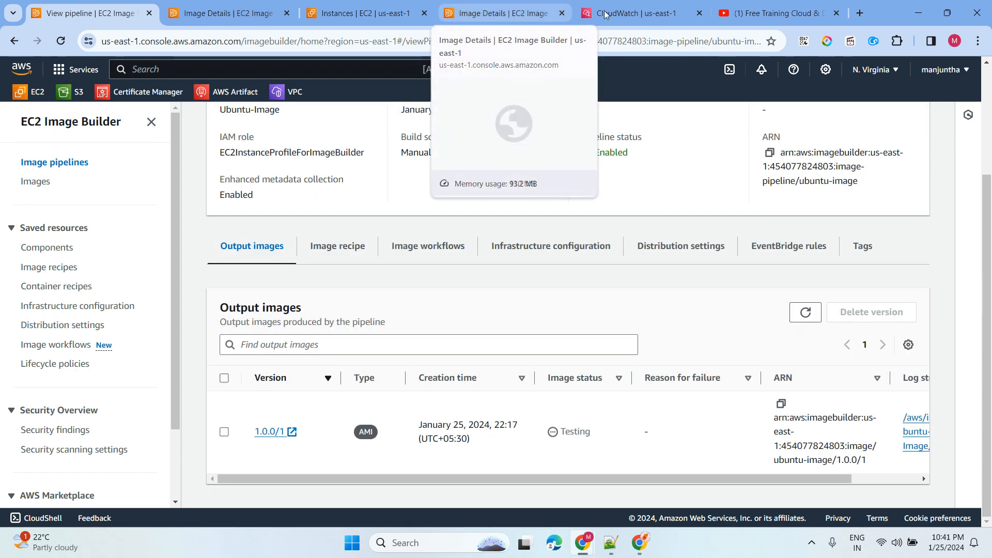
{"action": "left_click", "coordinate": [635, 13]}
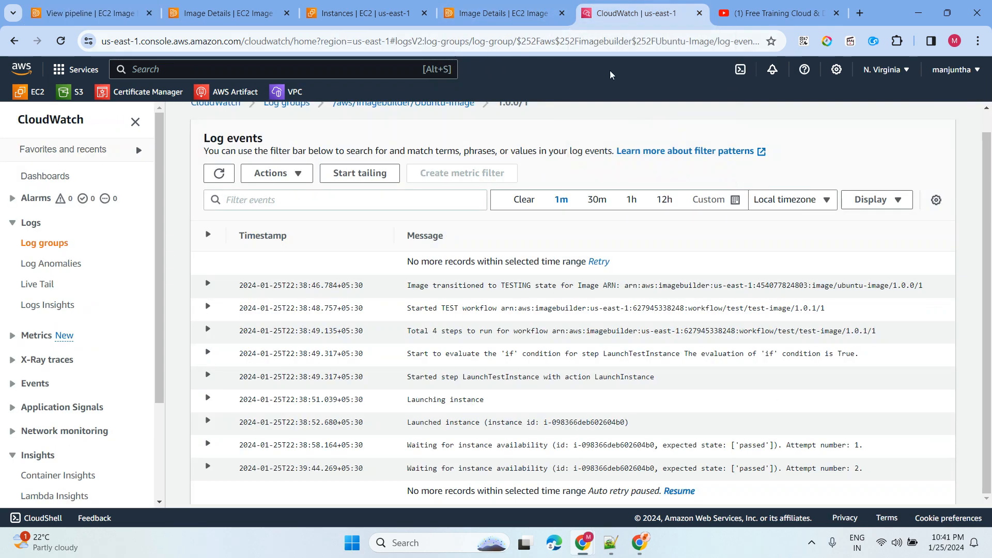
{"action": "left_click", "coordinate": [228, 181]}
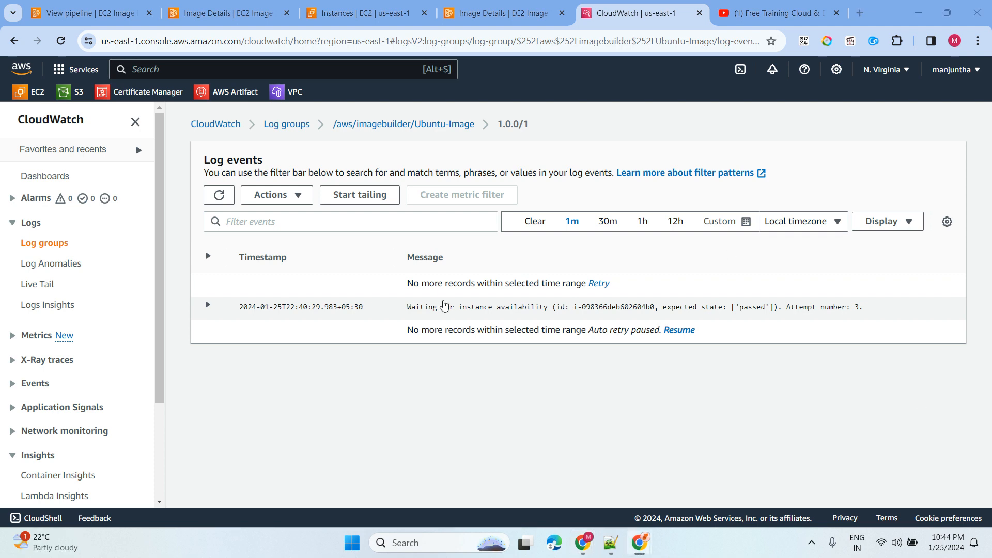
{"action": "left_click", "coordinate": [219, 195]}
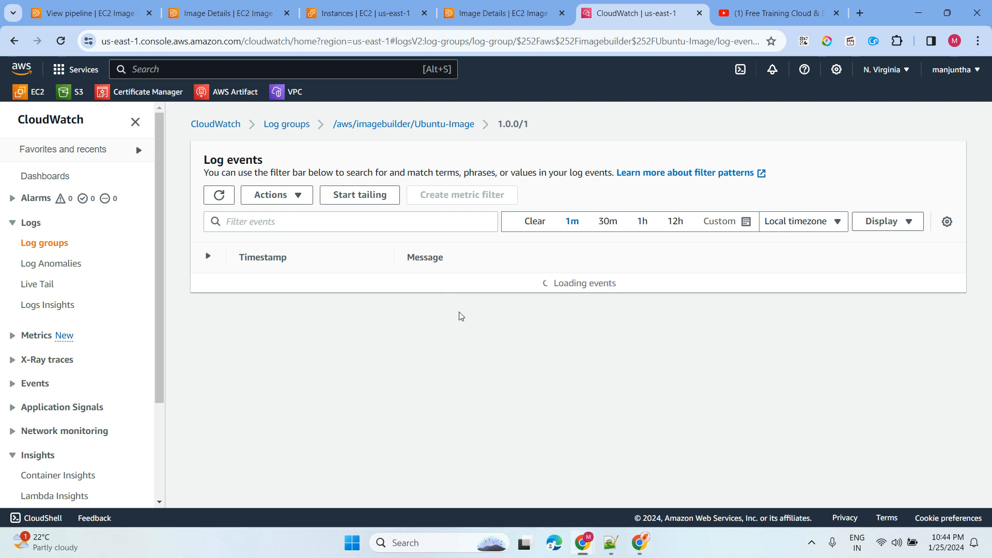
{"action": "scroll", "coordinate": [470, 331], "scroll_direction": "down", "scroll_amount": 3}
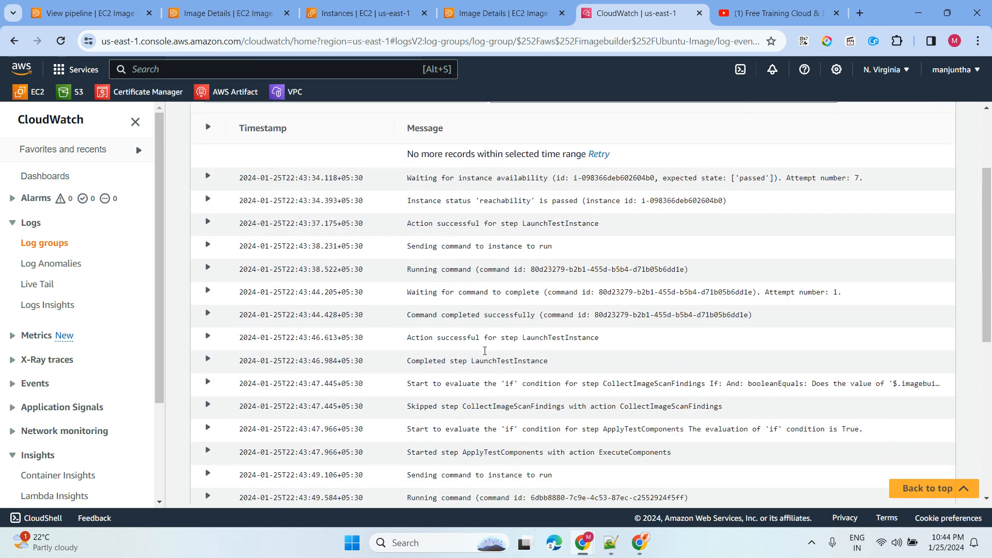
{"action": "scroll", "coordinate": [485, 351], "scroll_direction": "down", "scroll_amount": 8}
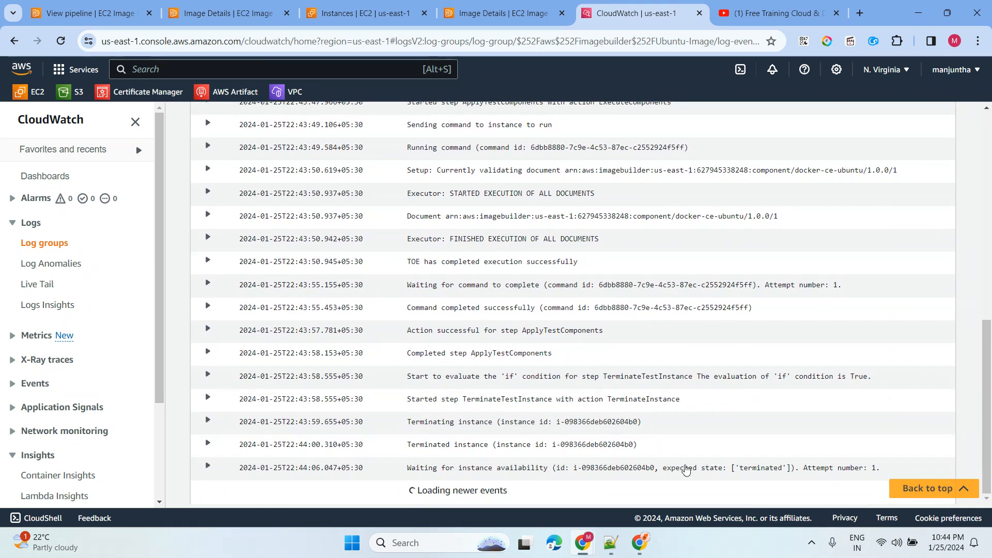
- Refresh the EC2 instances to check the test instance's state, and recheck the image status in the pipeline's output images
{"action": "left_click", "coordinate": [359, 20]}
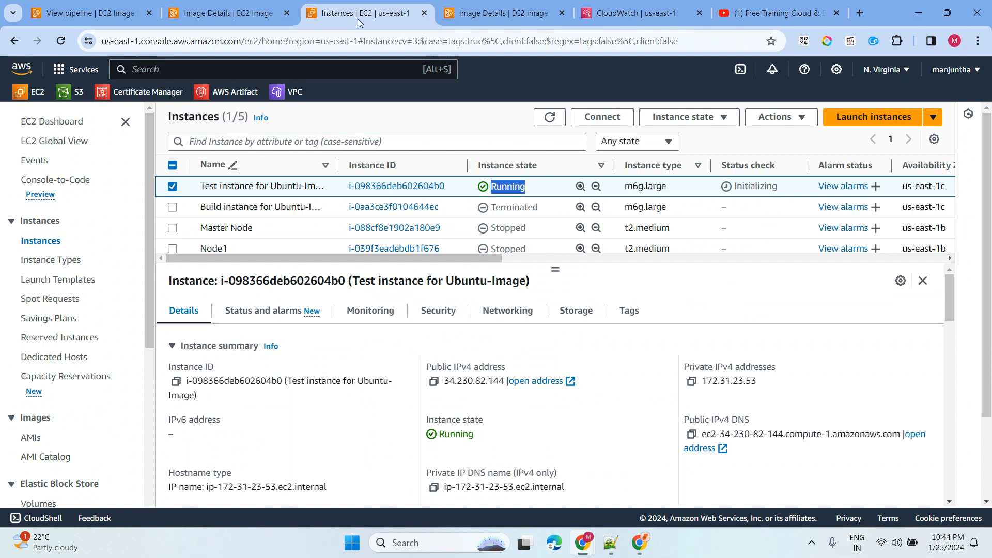
{"action": "left_click", "coordinate": [550, 117]}
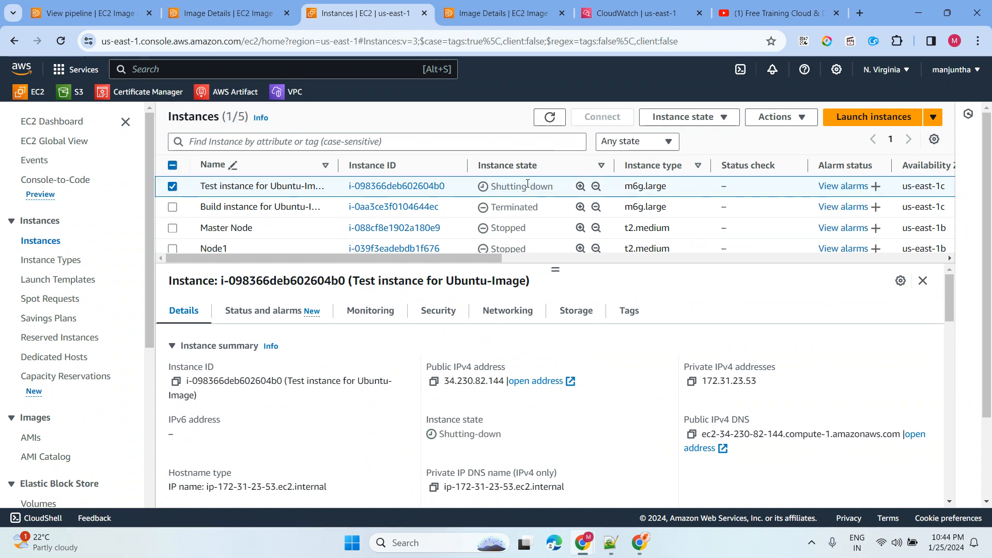
{"action": "left_click", "coordinate": [227, 13]}
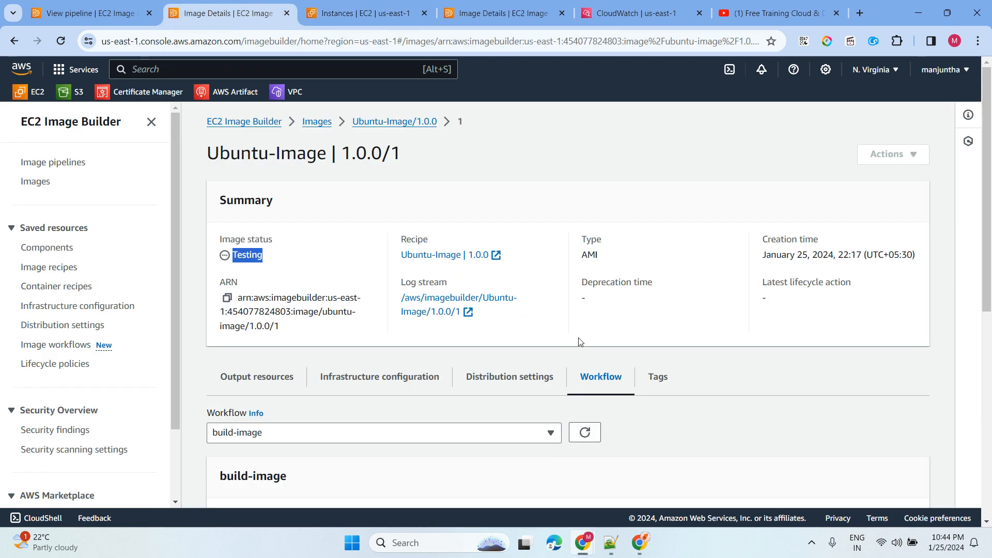
{"action": "left_click", "coordinate": [92, 15]}
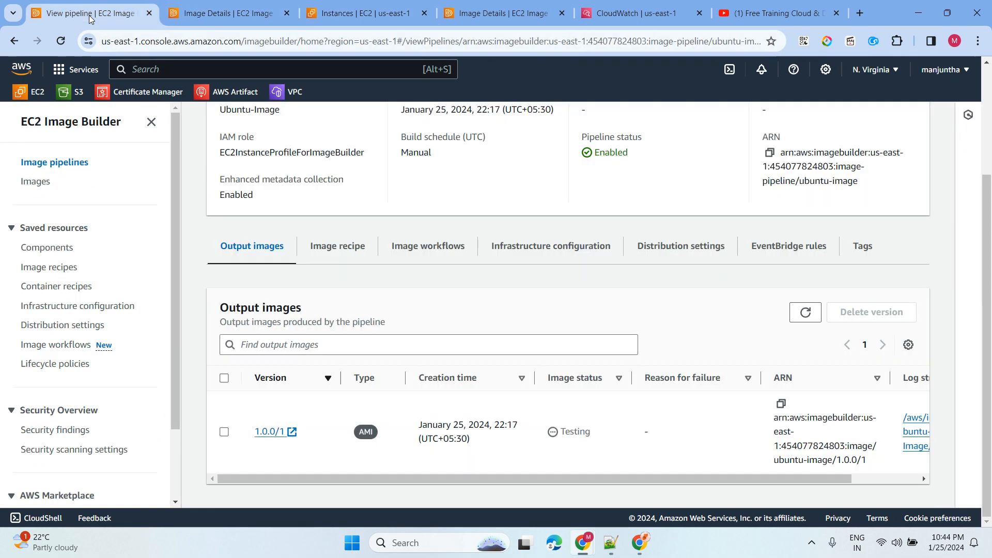
{"action": "left_click", "coordinate": [804, 313]}
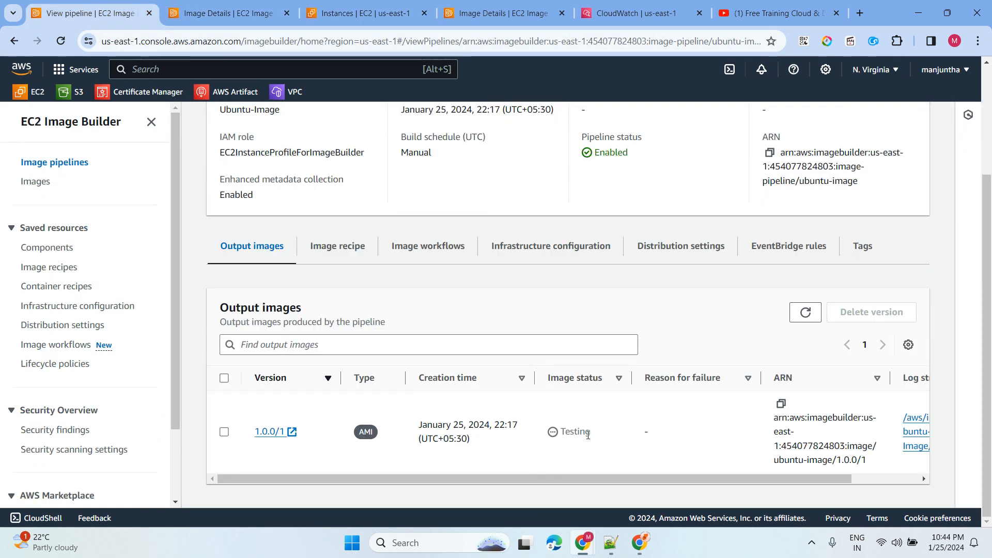
{"action": "left_click", "coordinate": [523, 17]}
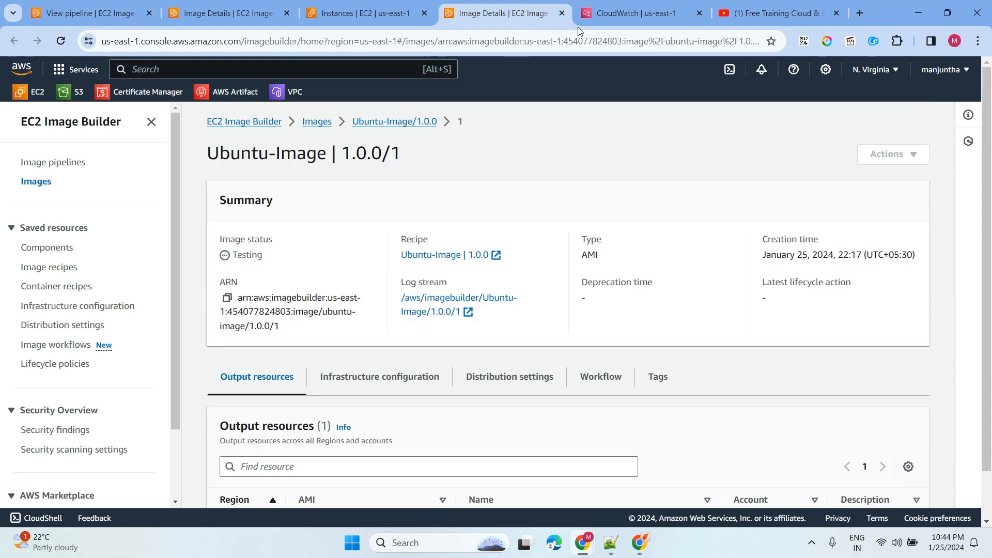
- Reload the CloudWatch log events for version 1.0.0/1, and refresh the EC2 instances to recheck the test instance's state
{"action": "left_click", "coordinate": [639, 15]}
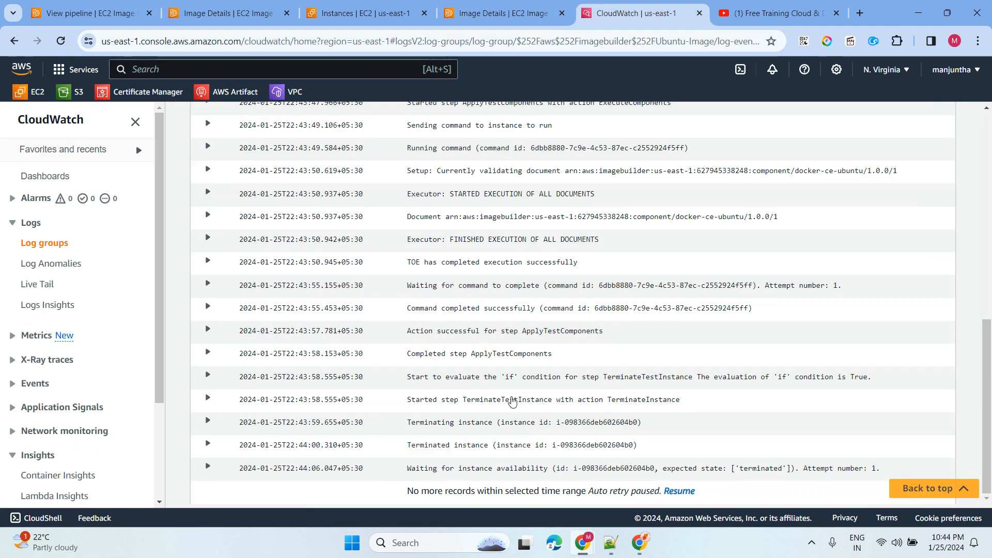
{"action": "scroll", "coordinate": [434, 274], "scroll_direction": "up", "scroll_amount": 8}
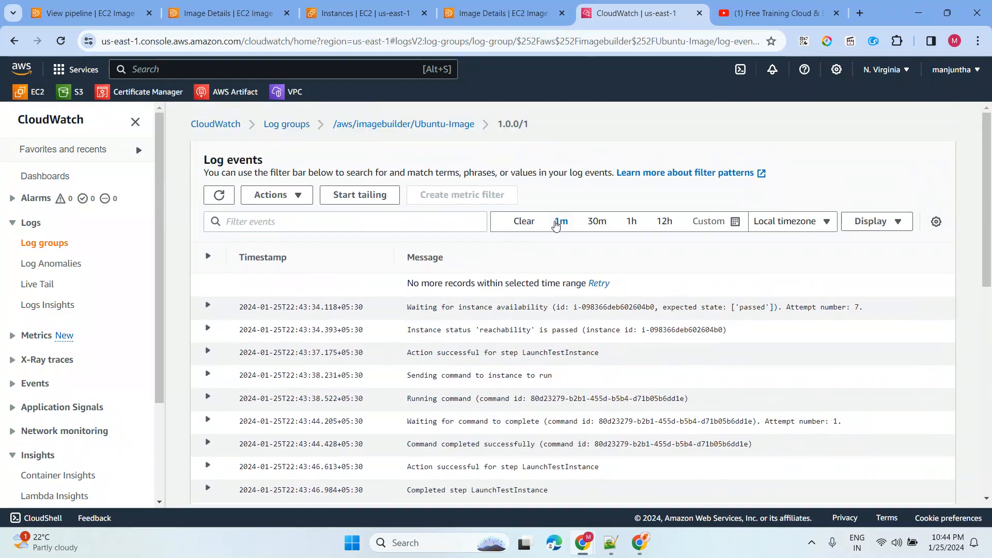
{"action": "left_click", "coordinate": [210, 198]}
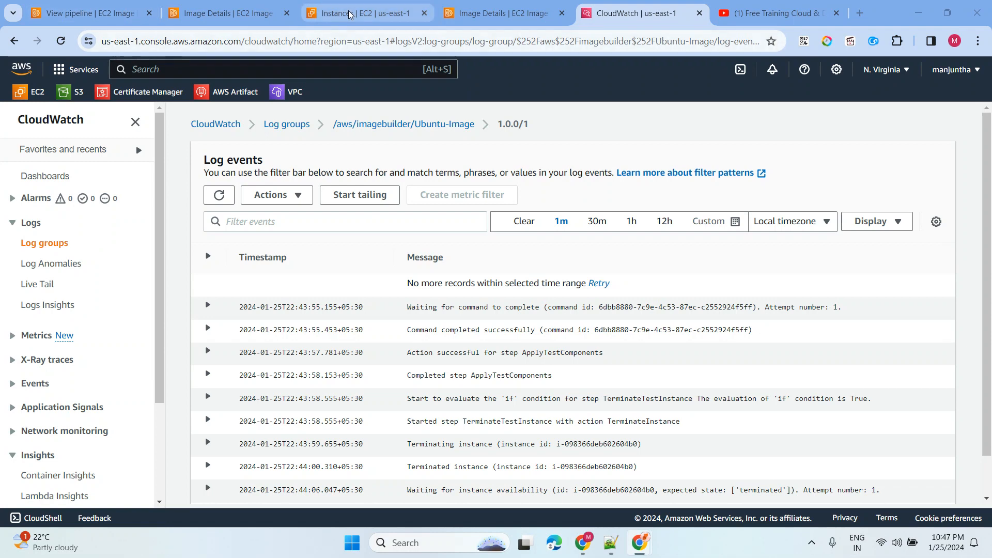
{"action": "left_click", "coordinate": [365, 12]}
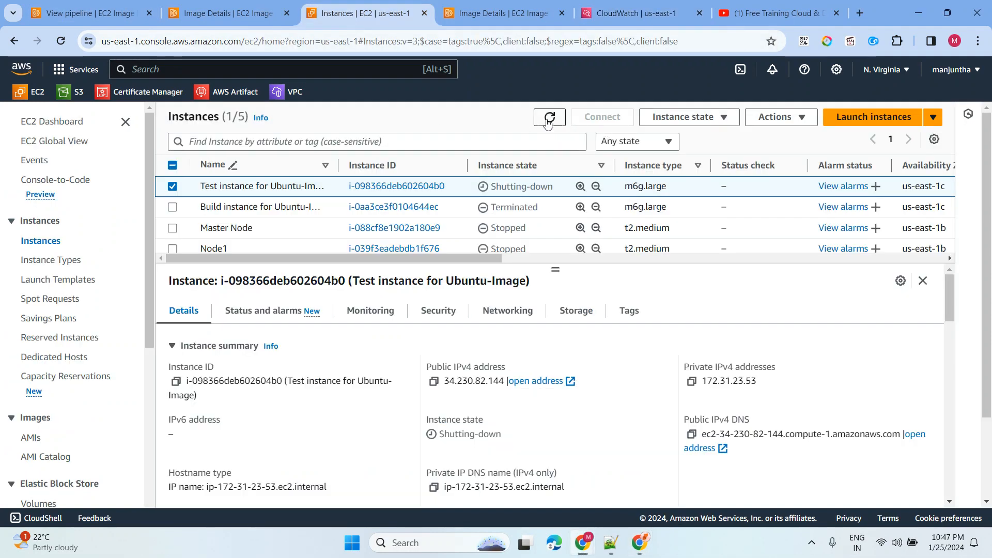
{"action": "left_click", "coordinate": [549, 119]}
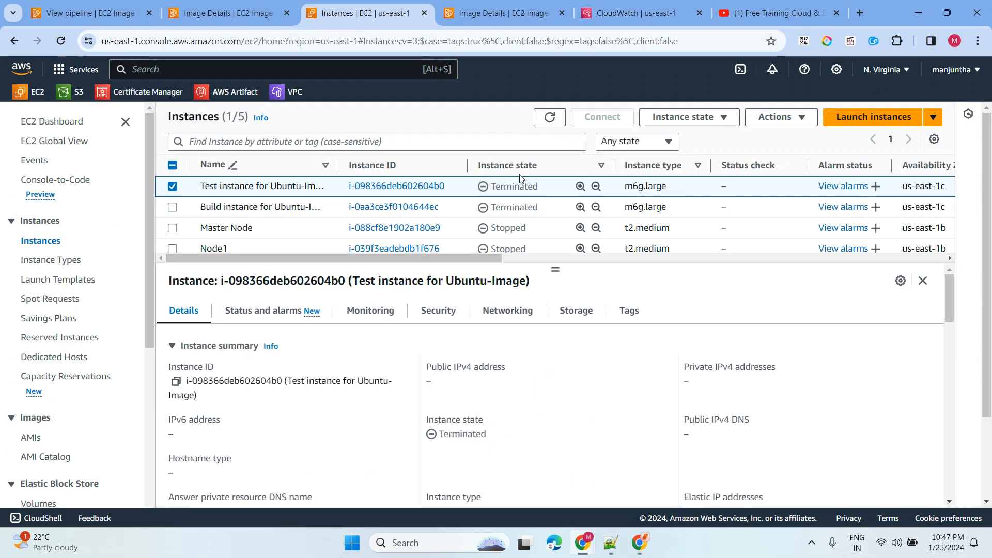
- Check the image status in the Ubuntu-Image 1.0.0/1 details, and refresh the pipeline's output images to compare it
{"action": "left_click", "coordinate": [227, 13]}
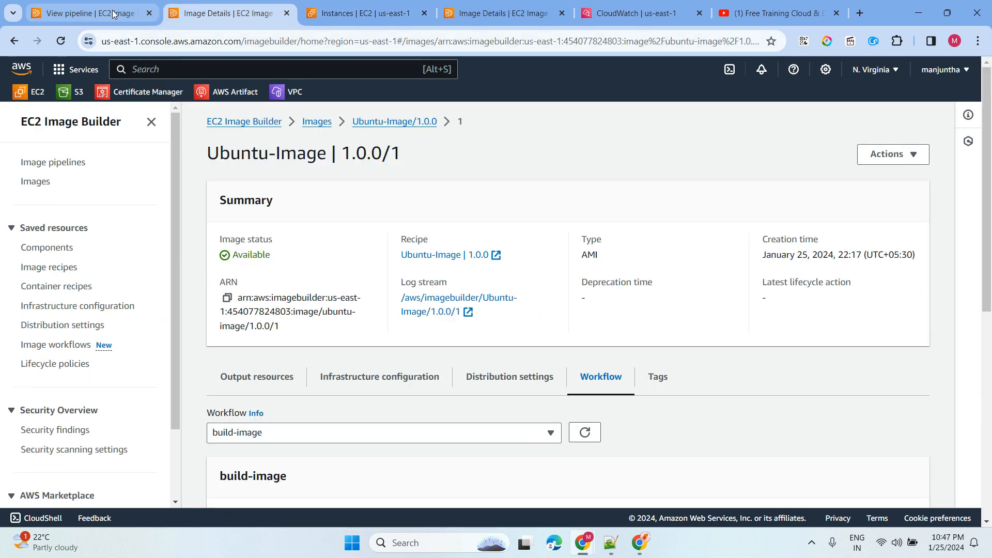
{"action": "left_click", "coordinate": [91, 13]}
{"action": "left_click", "coordinate": [805, 312]}
{"action": "scroll", "coordinate": [800, 322], "scroll_direction": "up", "scroll_amount": 1}
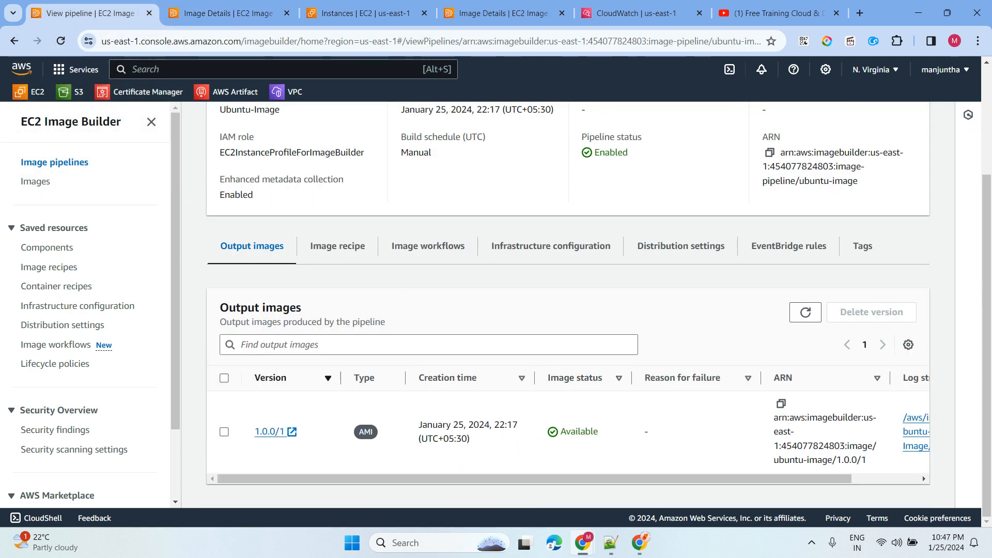
{"action": "key", "text": "alt+Tab"}
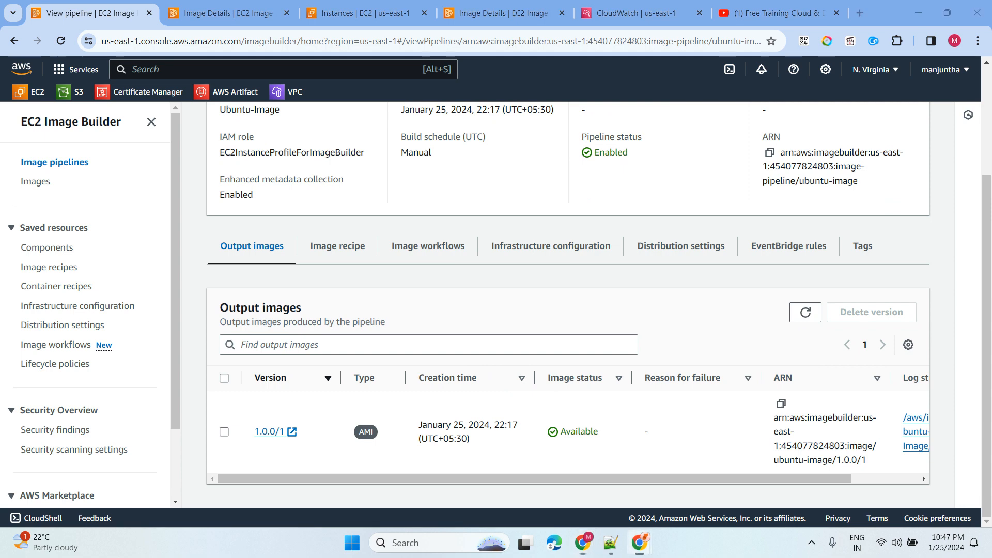
{"action": "left_click", "coordinate": [804, 314]}
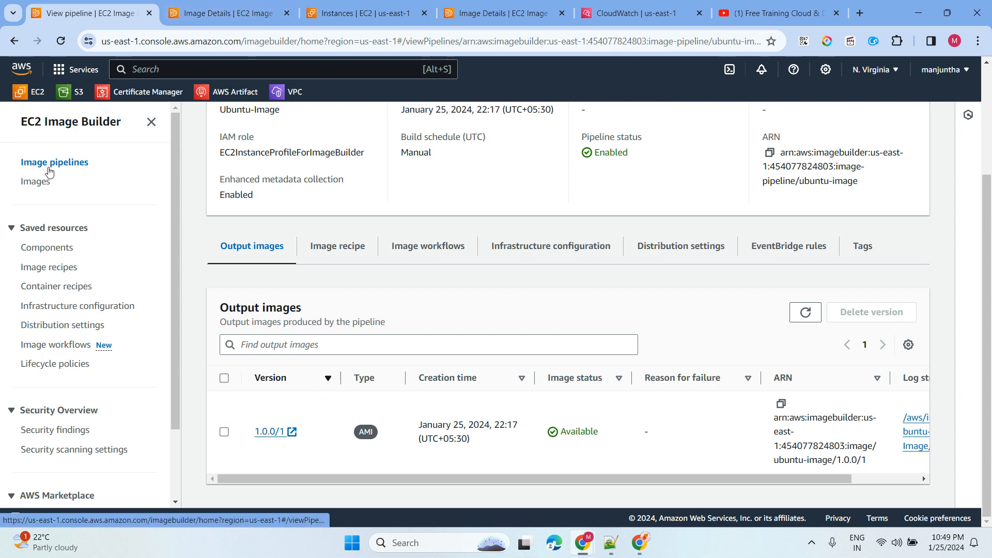
- Review the Image Builder images, the saved components and the Ubuntu-Image entry among the image recipes
{"action": "left_click", "coordinate": [36, 181]}
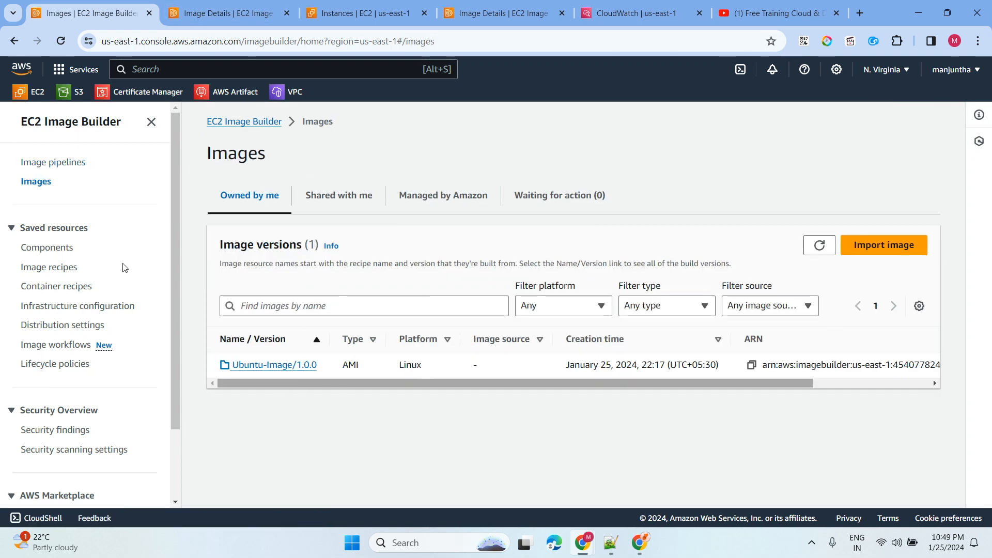
{"action": "left_click", "coordinate": [57, 248]}
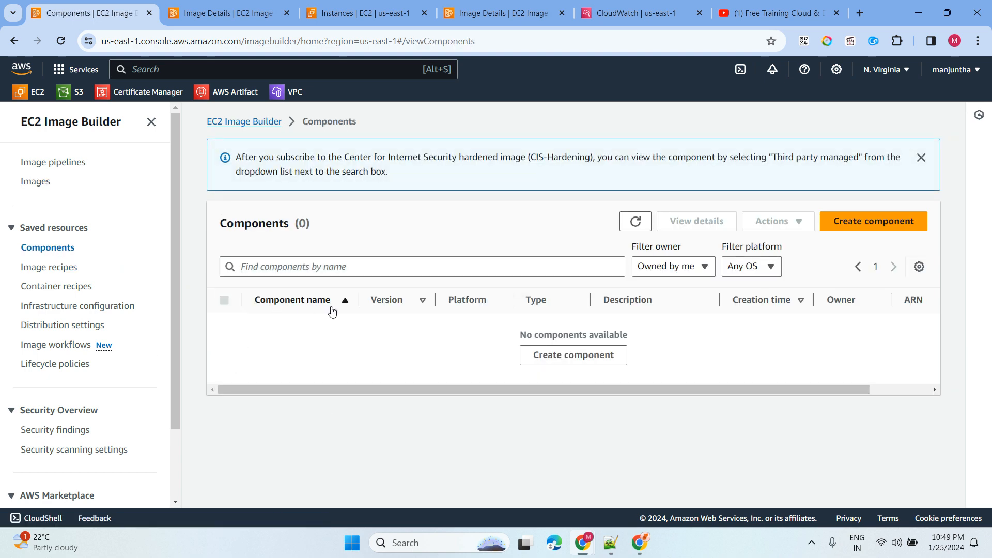
{"action": "left_click", "coordinate": [34, 268]}
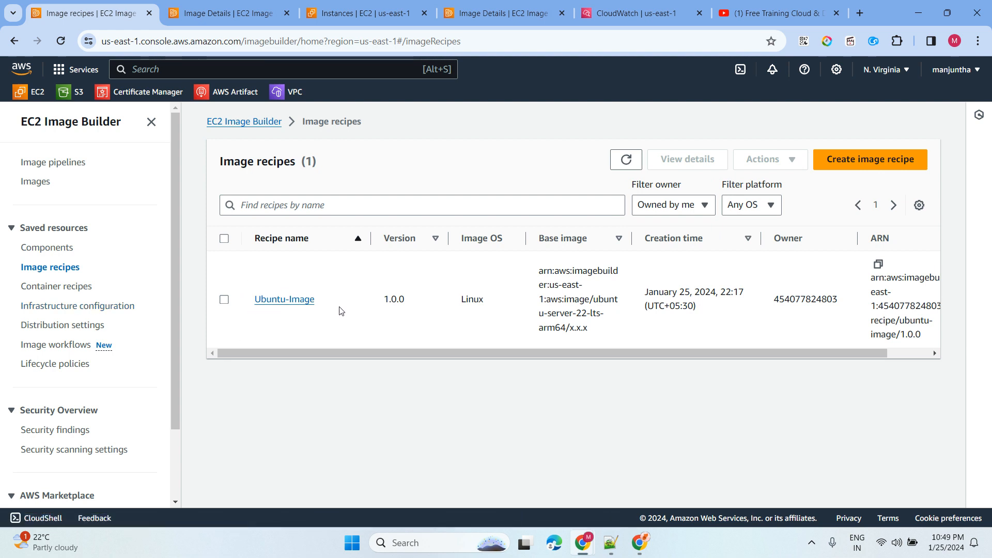
{"action": "left_click_drag", "start_coordinate": [245, 302], "coordinate": [505, 302]}
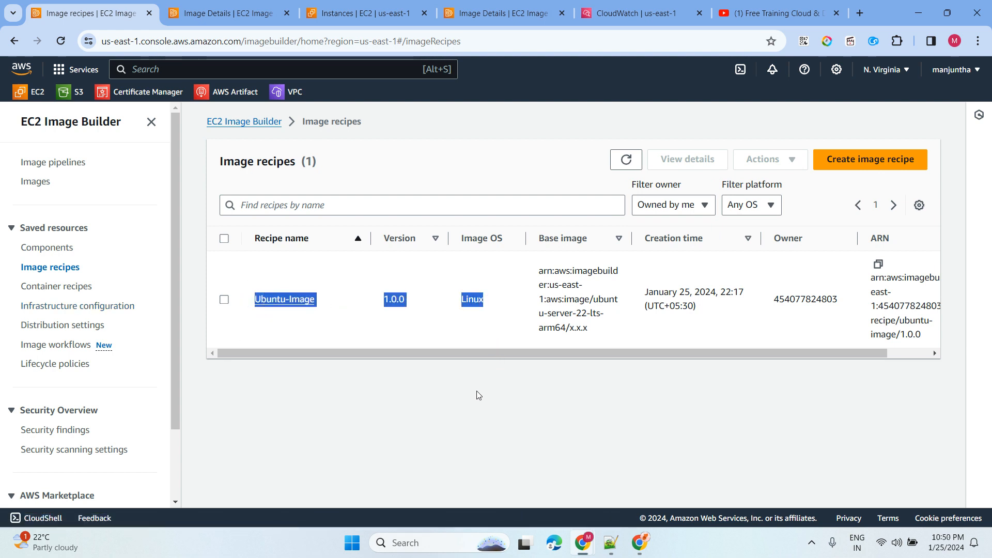
- Review the saved container recipes, infrastructure configurations, distribution settings and image workflows
{"action": "left_click", "coordinate": [62, 289]}
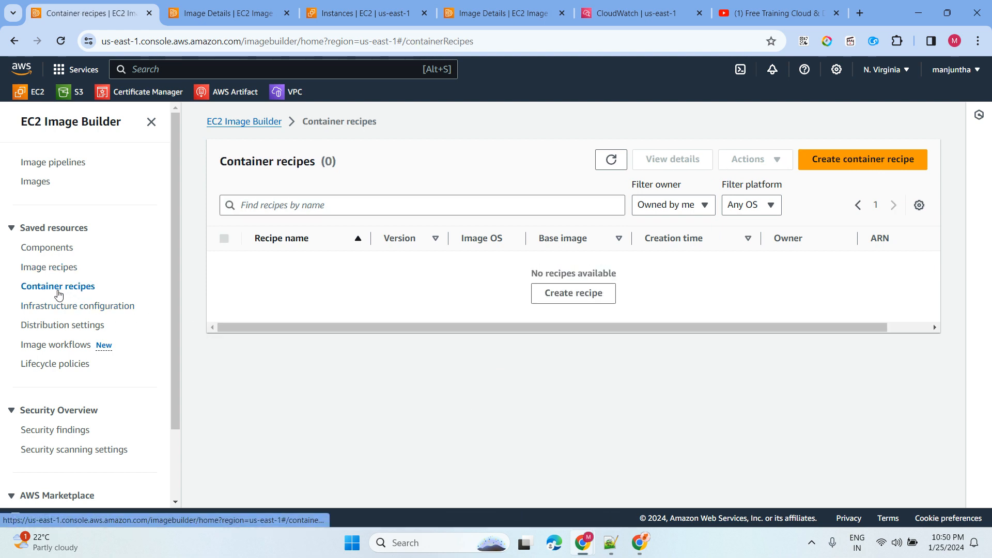
{"action": "left_click", "coordinate": [54, 308]}
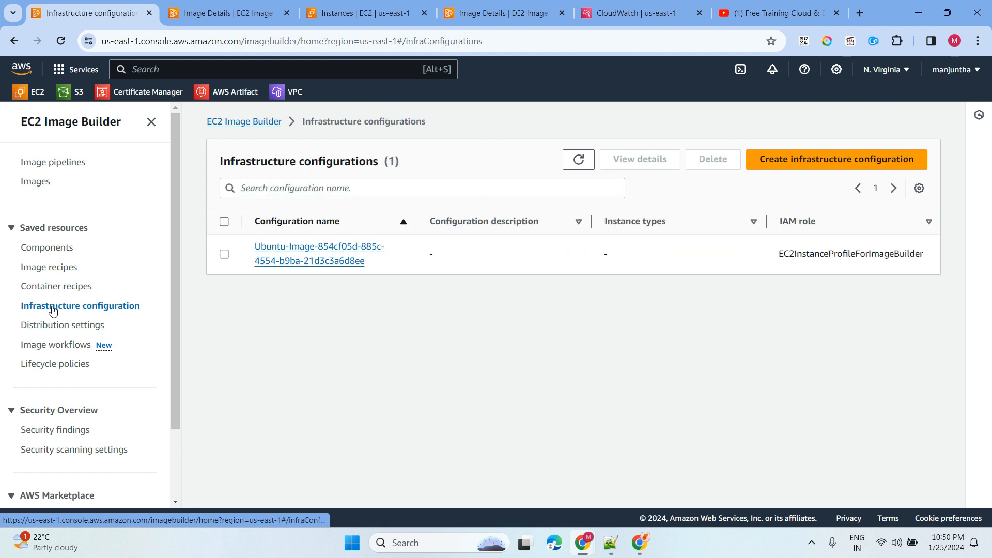
{"action": "left_click", "coordinate": [84, 331]}
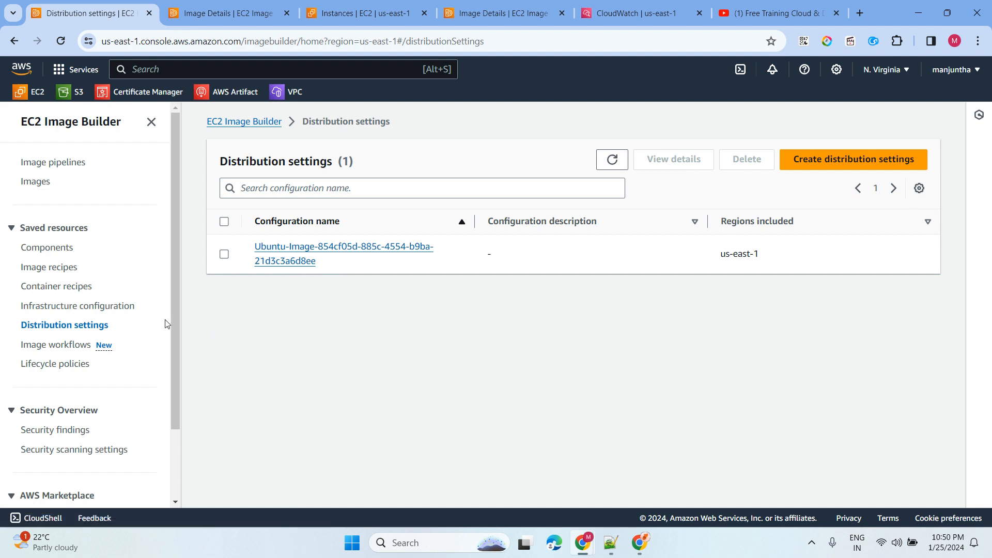
{"action": "left_click_drag", "start_coordinate": [357, 273], "coordinate": [294, 305]}
{"action": "left_click", "coordinate": [57, 347]}
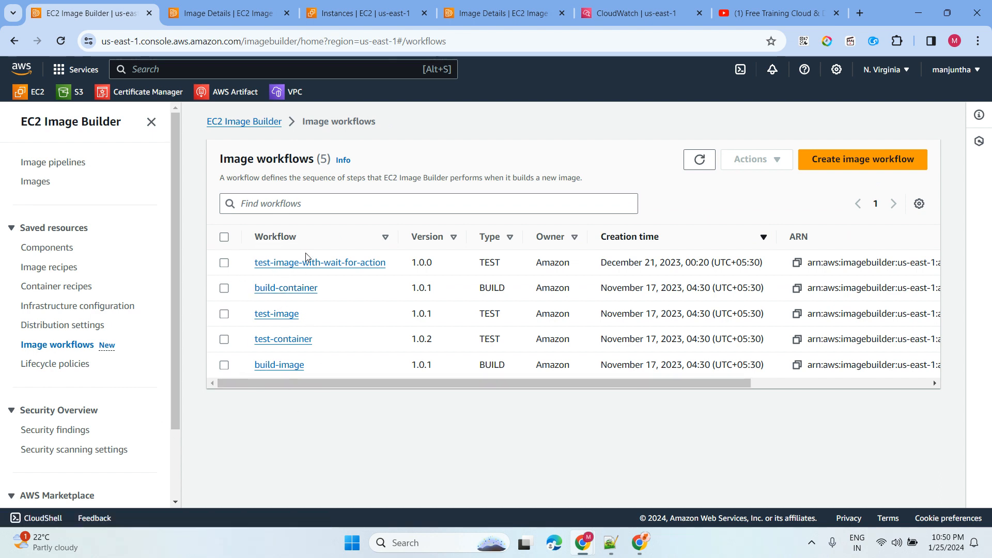
- View the Ubuntu-Image entry in the image pipelines list, and return to the images list
{"action": "left_click", "coordinate": [53, 162]}
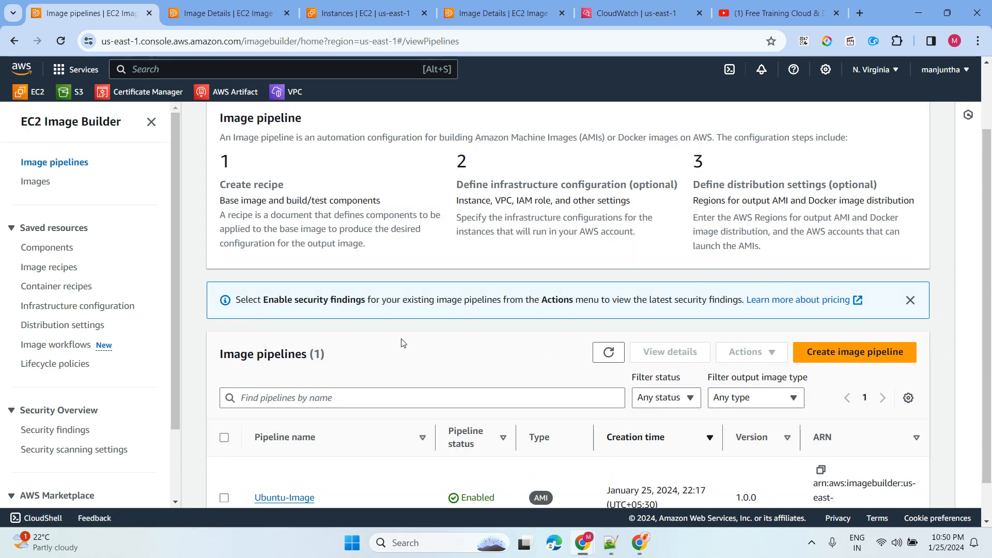
{"action": "scroll", "coordinate": [403, 343], "scroll_direction": "down", "scroll_amount": 1}
{"action": "left_click", "coordinate": [47, 184]}
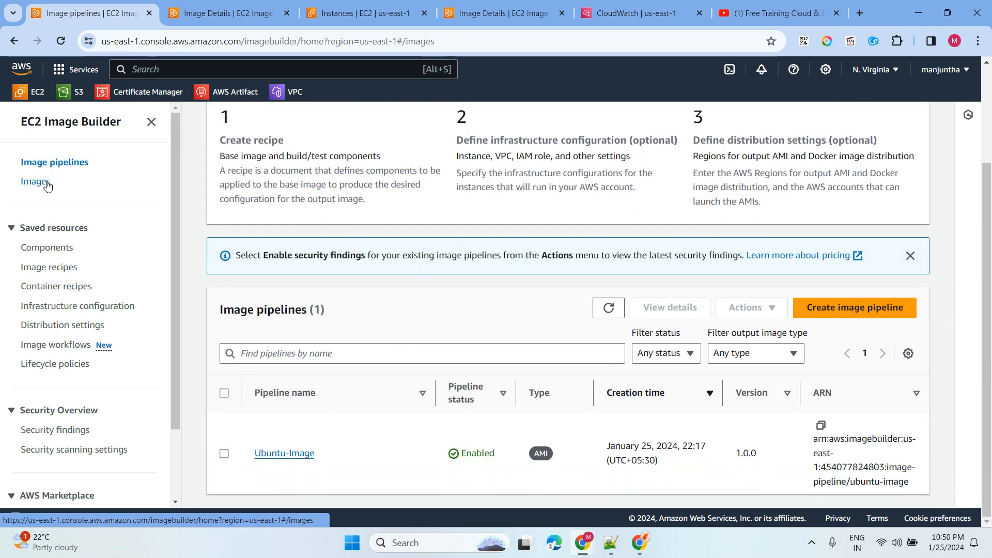
- Close the duplicate Ubuntu-Image 1.0.0/1 details page opened beside the EC2 instances, and return to the remaining image details
{"action": "left_click", "coordinate": [222, 13]}
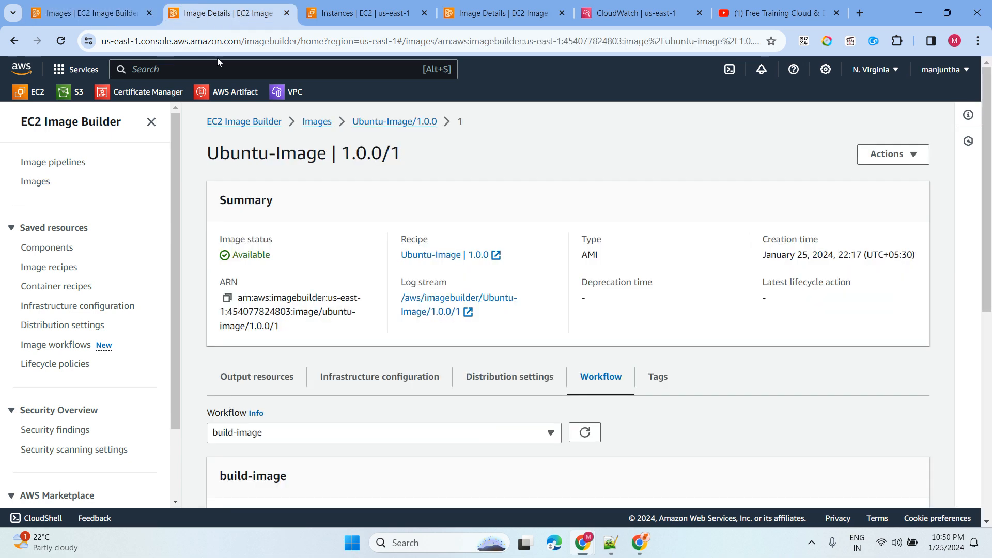
{"action": "left_click", "coordinate": [361, 13]}
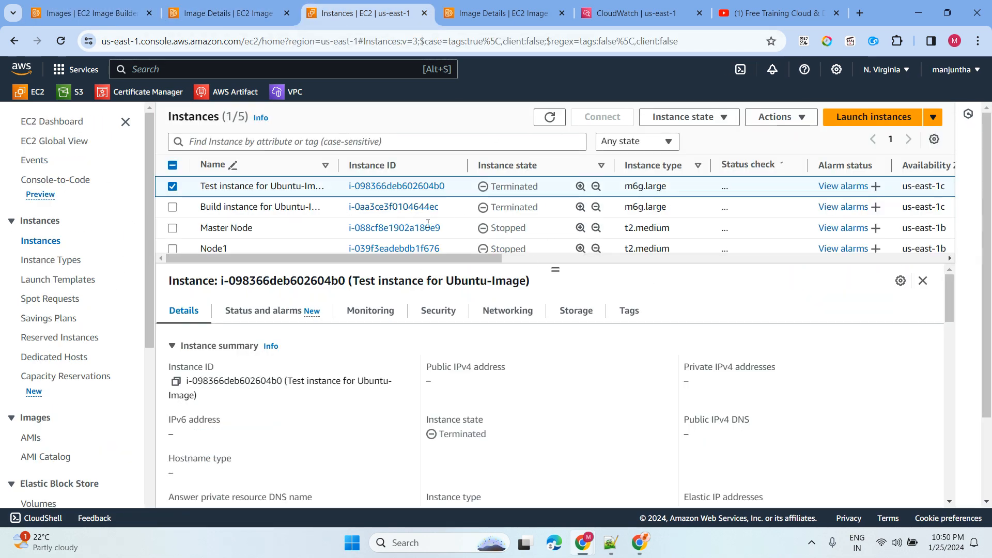
{"action": "left_click", "coordinate": [499, 13]}
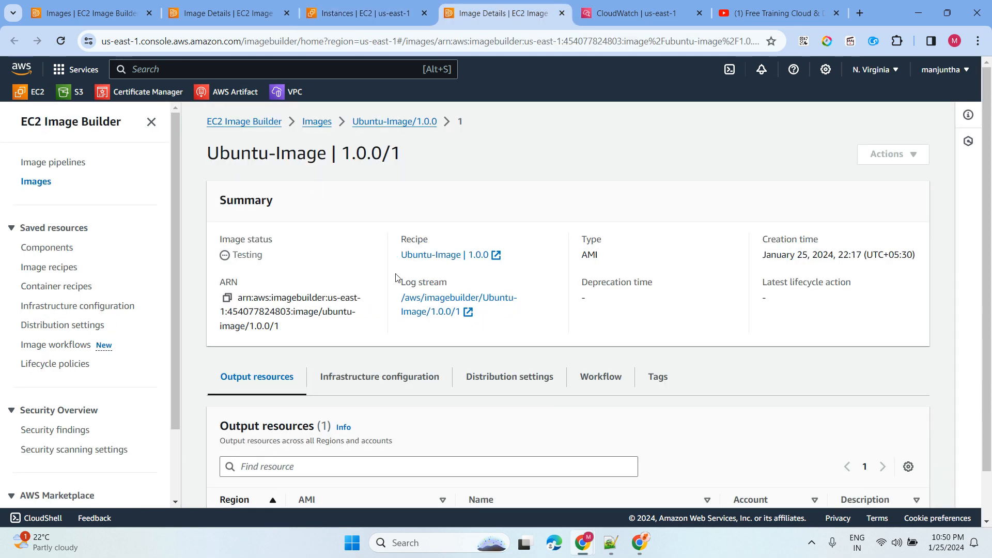
{"action": "left_click", "coordinate": [561, 14]}
{"action": "left_click", "coordinate": [227, 13]}
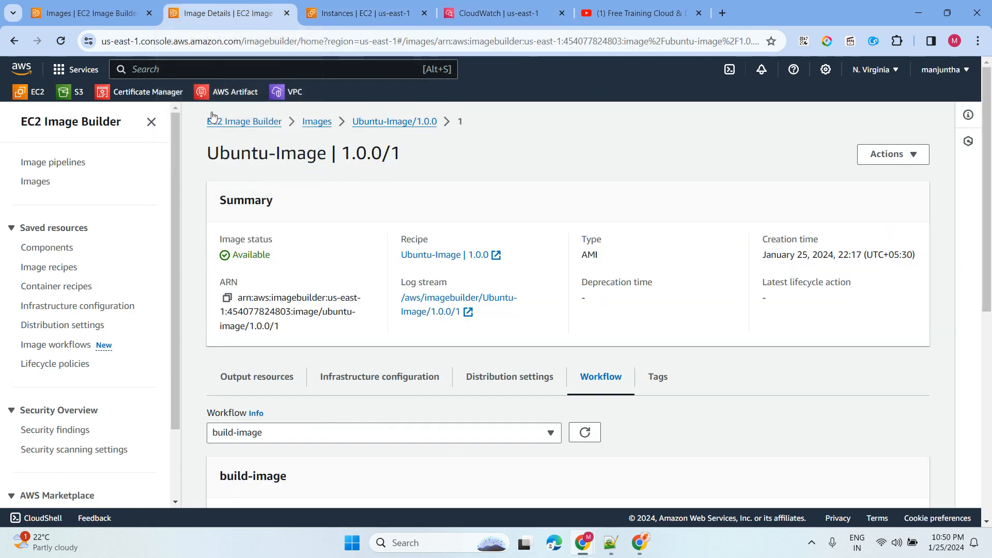
- Select the Ubuntu-Image AMI in the EC2 list of owned AMIs and start launching an instance from it
{"action": "left_click", "coordinate": [36, 93]}
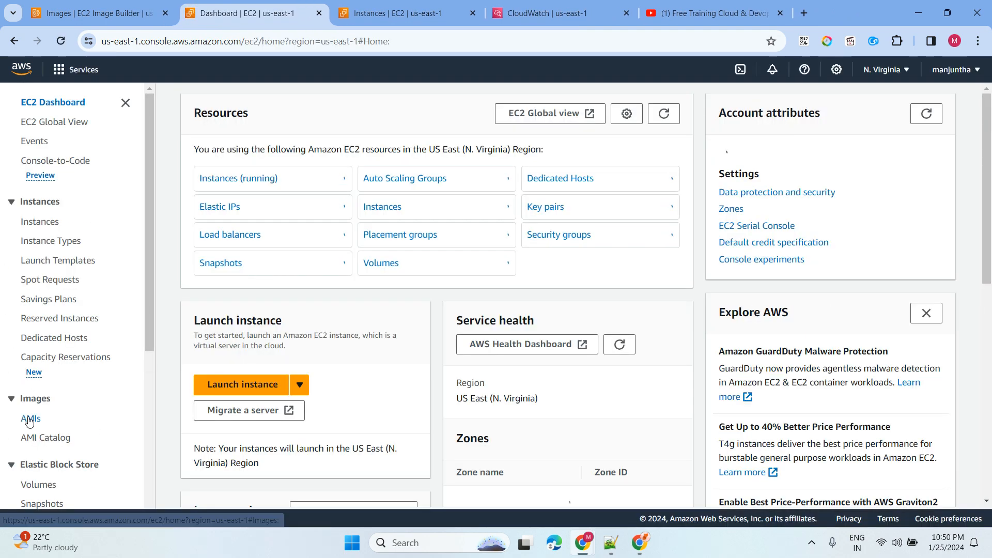
{"action": "left_click", "coordinate": [30, 419]}
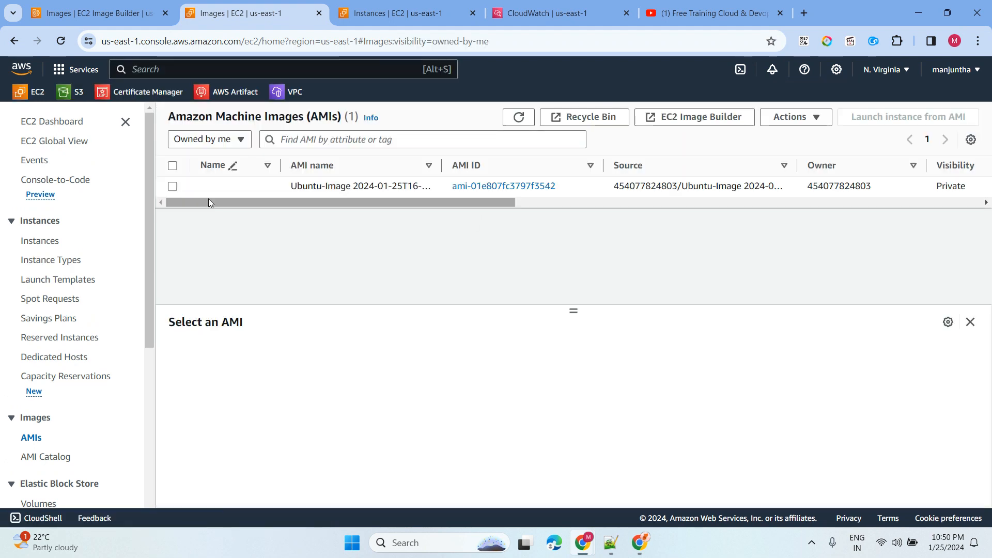
{"action": "left_click", "coordinate": [172, 187]}
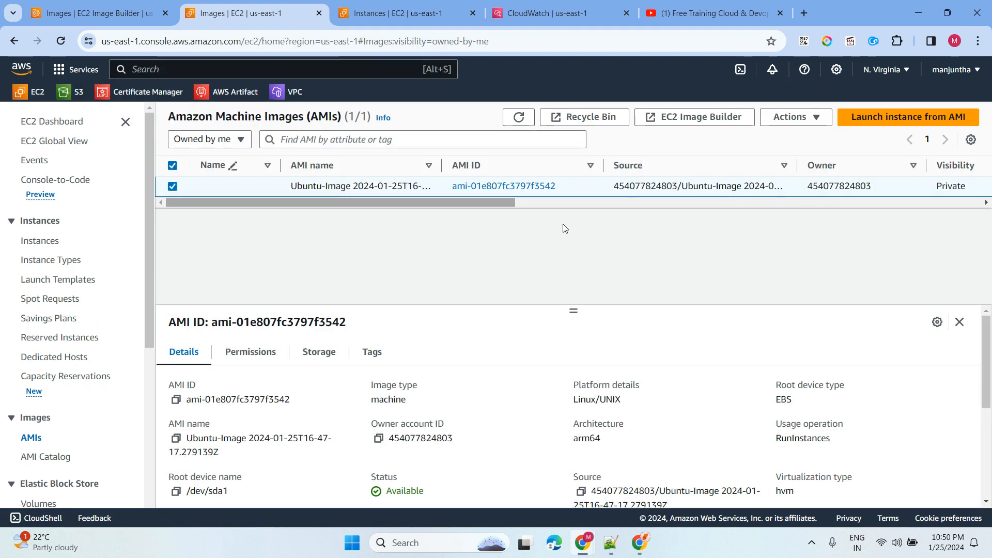
{"action": "left_click", "coordinate": [879, 119]}
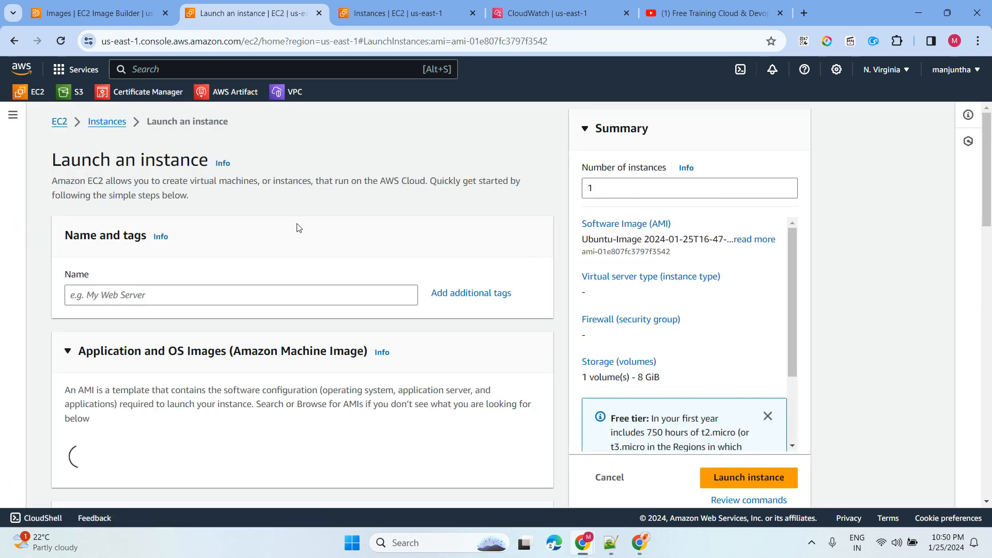
- Name the new instance ubuntubuildami and set its instance type to t4g.micro
{"action": "left_click", "coordinate": [162, 294]}
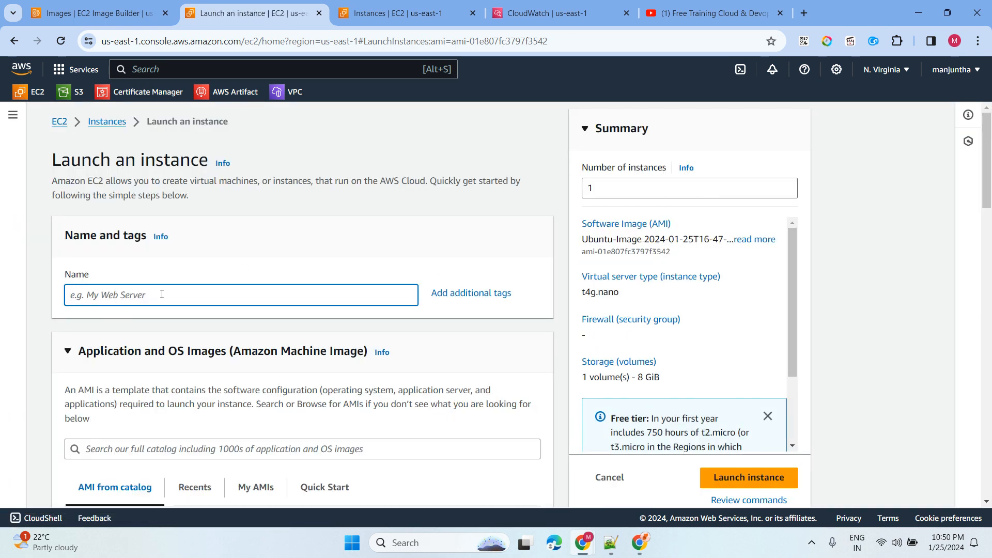
{"action": "type", "text": "ubuntubuild"}
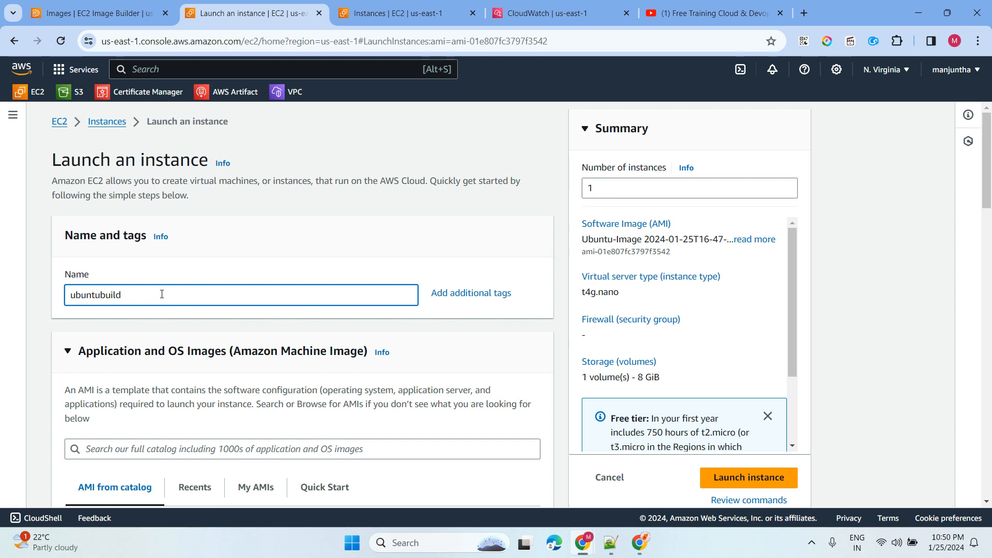
{"action": "type", "text": "ami"}
{"action": "scroll", "coordinate": [245, 268], "scroll_direction": "down", "scroll_amount": 12}
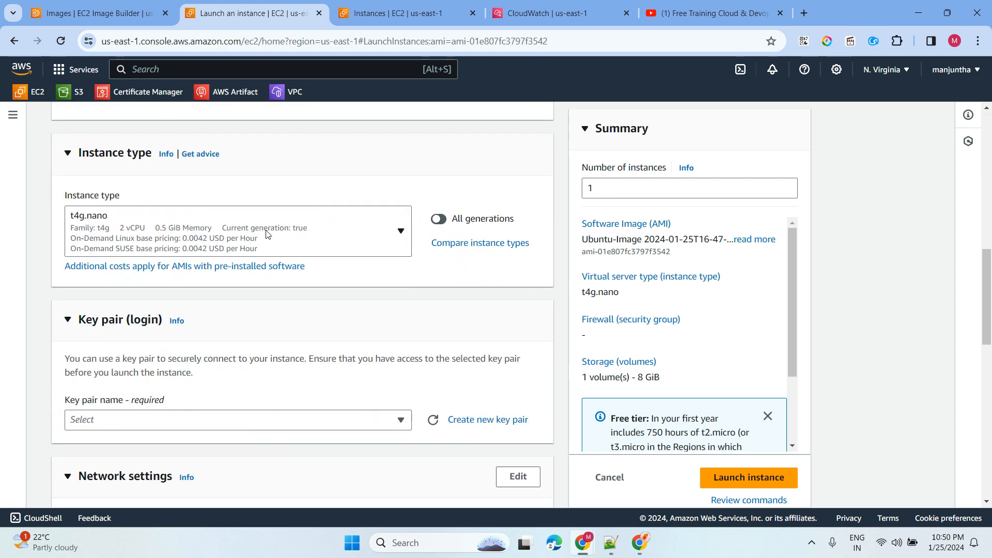
{"action": "left_click", "coordinate": [241, 247]}
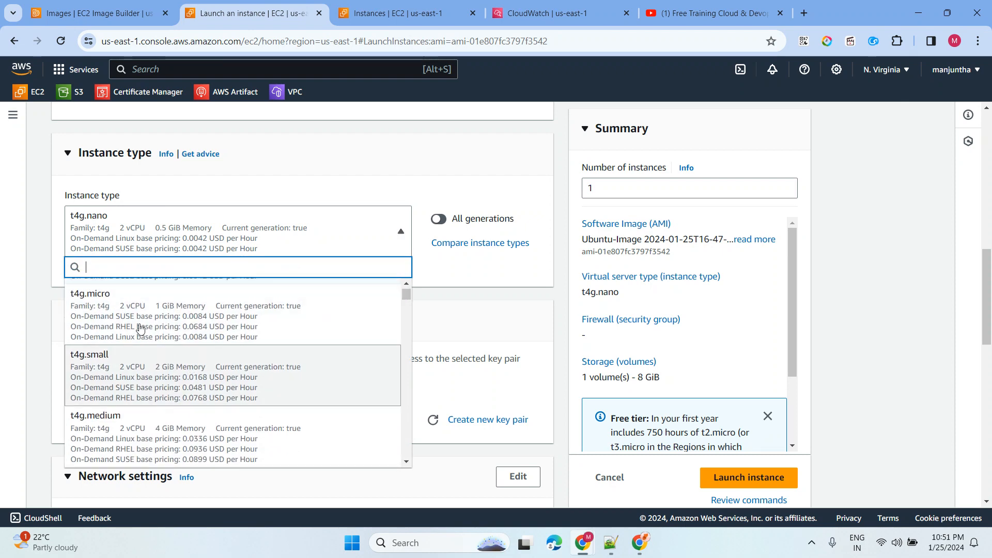
{"action": "left_click", "coordinate": [151, 328]}
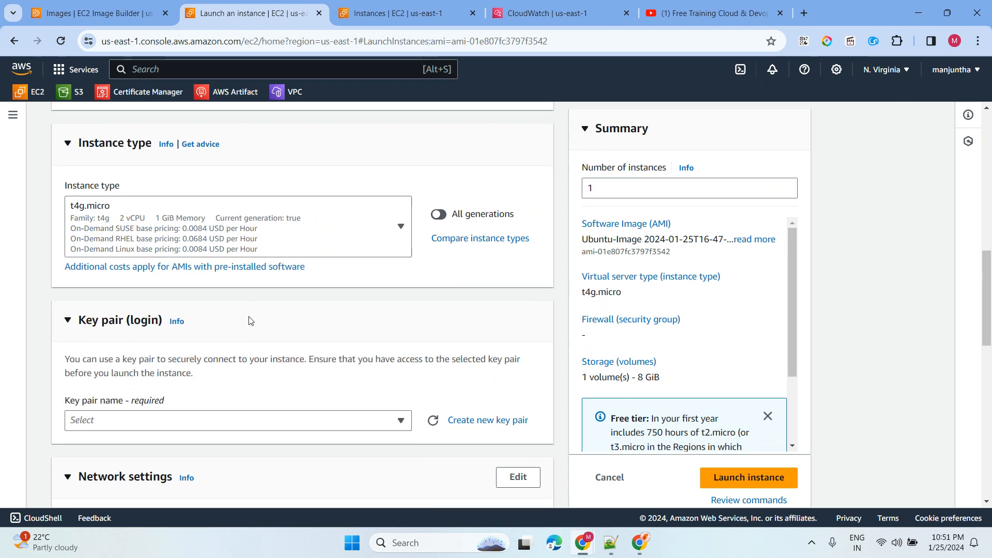
- Set the instance to proceed without a key pair and assign the existing default security group
{"action": "scroll", "coordinate": [250, 322], "scroll_direction": "down", "scroll_amount": 3}
{"action": "left_click", "coordinate": [242, 238]}
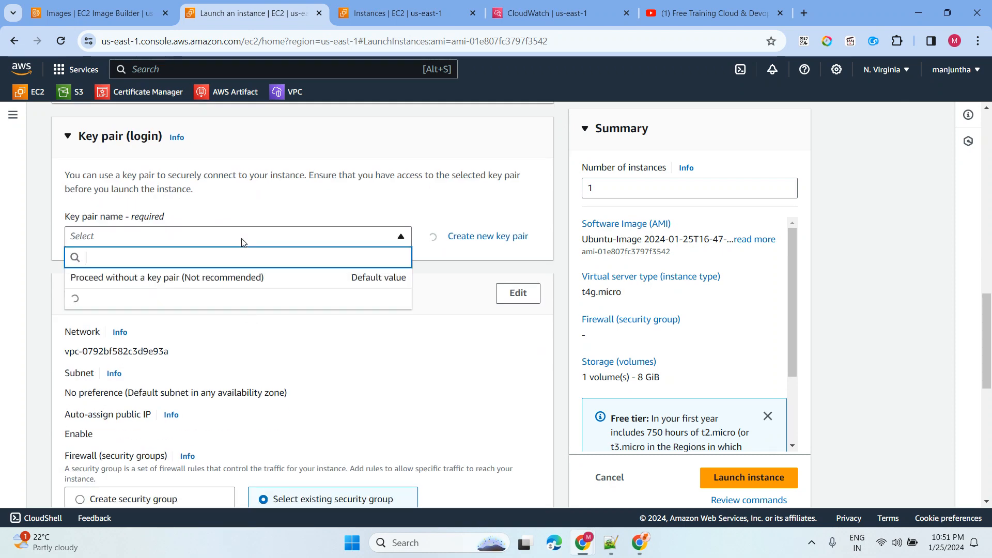
{"action": "left_click", "coordinate": [232, 278]}
{"action": "scroll", "coordinate": [294, 238], "scroll_direction": "down", "scroll_amount": 4}
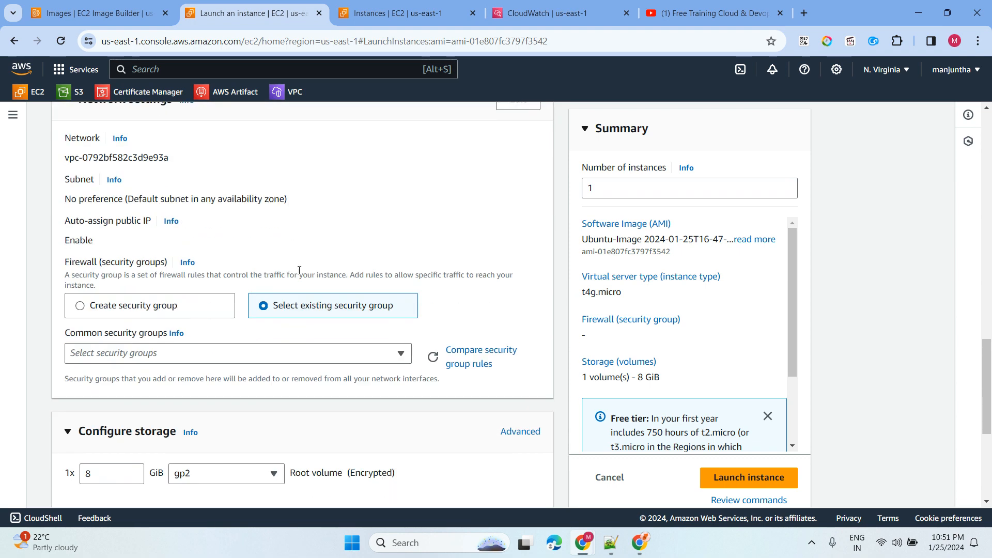
{"action": "left_click", "coordinate": [178, 358]}
{"action": "left_click", "coordinate": [152, 398]}
- Launch the configured instance and open the list of all EC2 instances
{"action": "scroll", "coordinate": [306, 245], "scroll_direction": "down", "scroll_amount": 5}
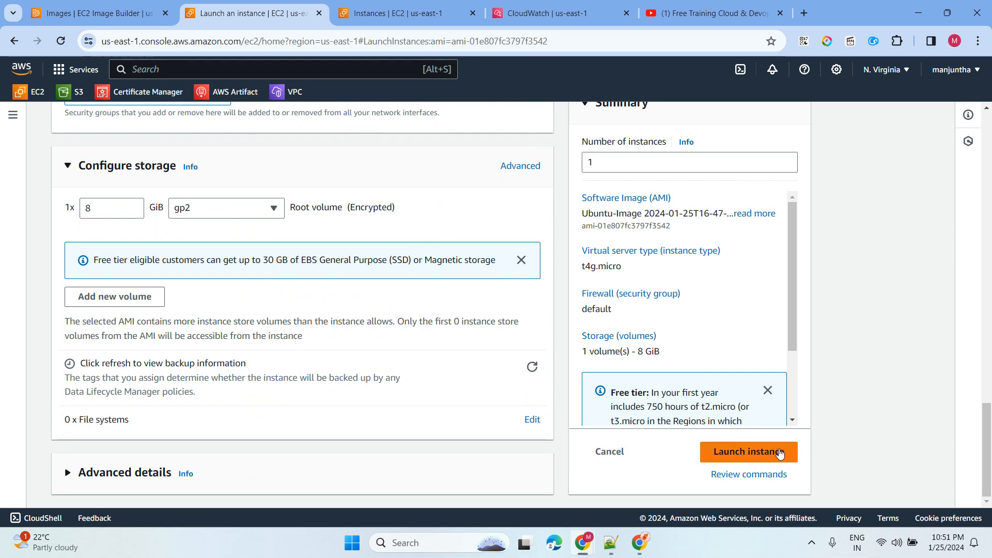
{"action": "left_click", "coordinate": [776, 451]}
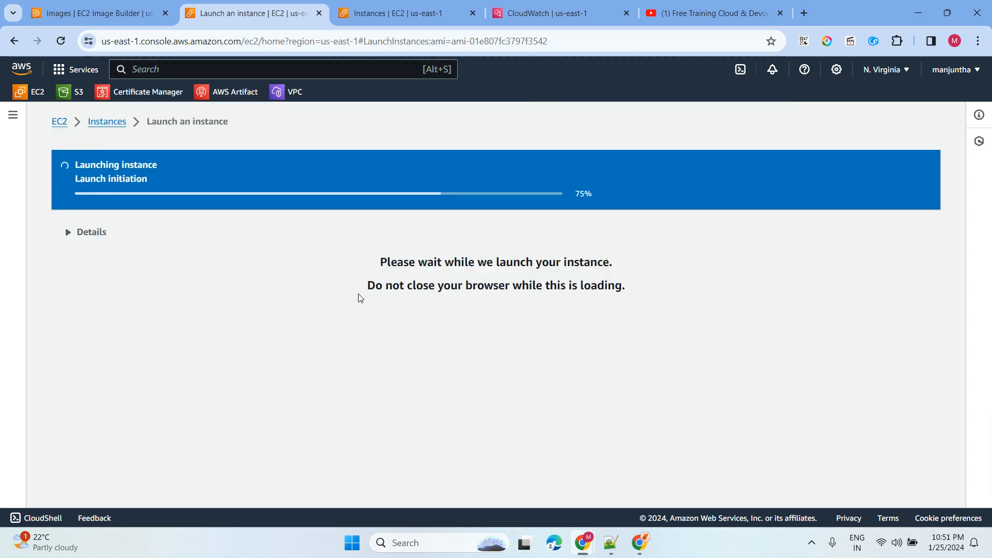
{"action": "scroll", "coordinate": [653, 295], "scroll_direction": "down", "scroll_amount": 5}
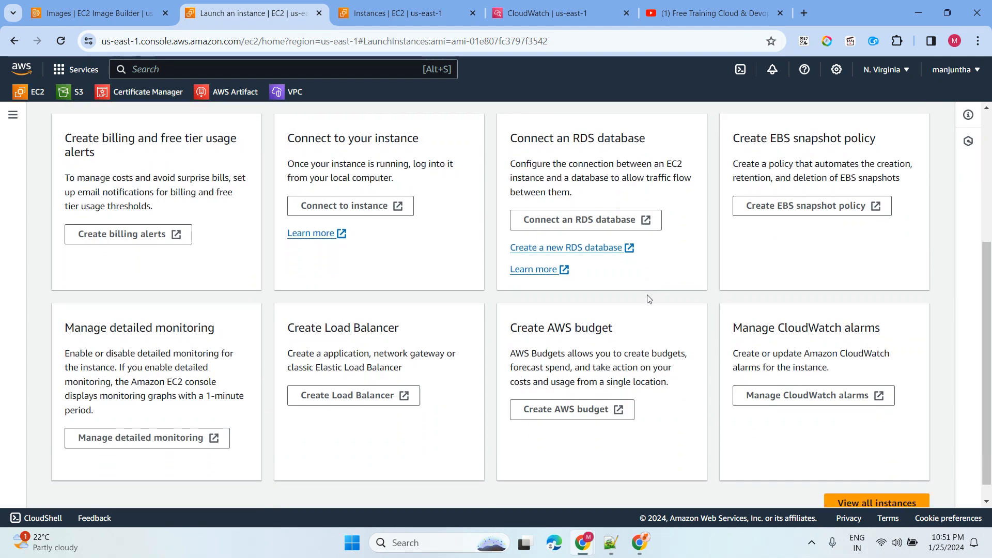
{"action": "left_click", "coordinate": [870, 480]}
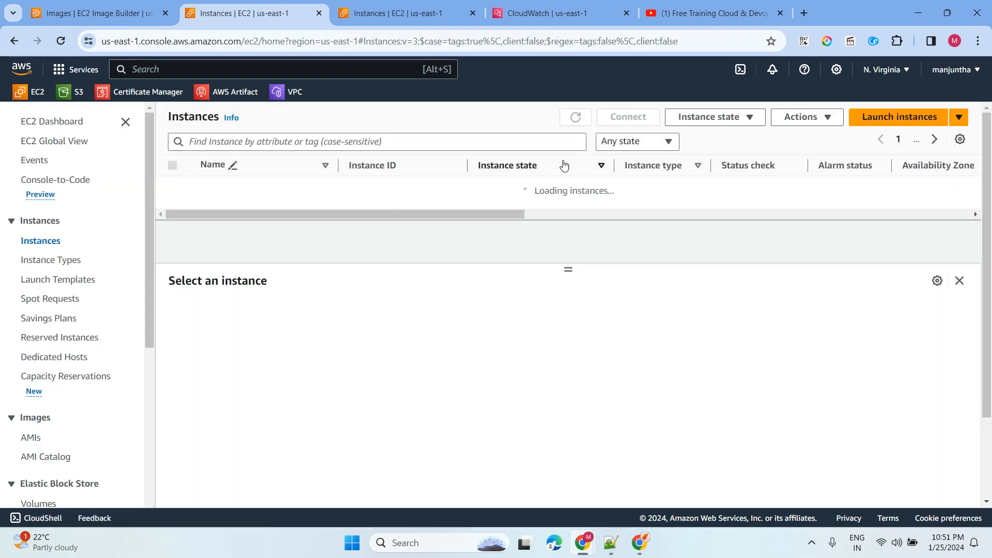
- Sort the instances by instance state, select ubuntubuildami, and refresh the list to check its status
{"action": "double_click", "coordinate": [576, 119]}
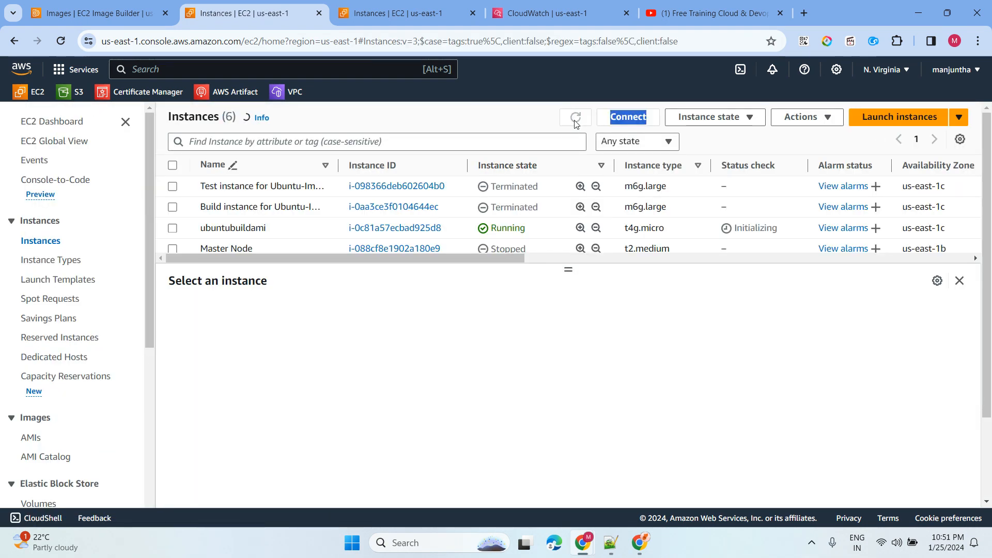
{"action": "left_click", "coordinate": [525, 165]}
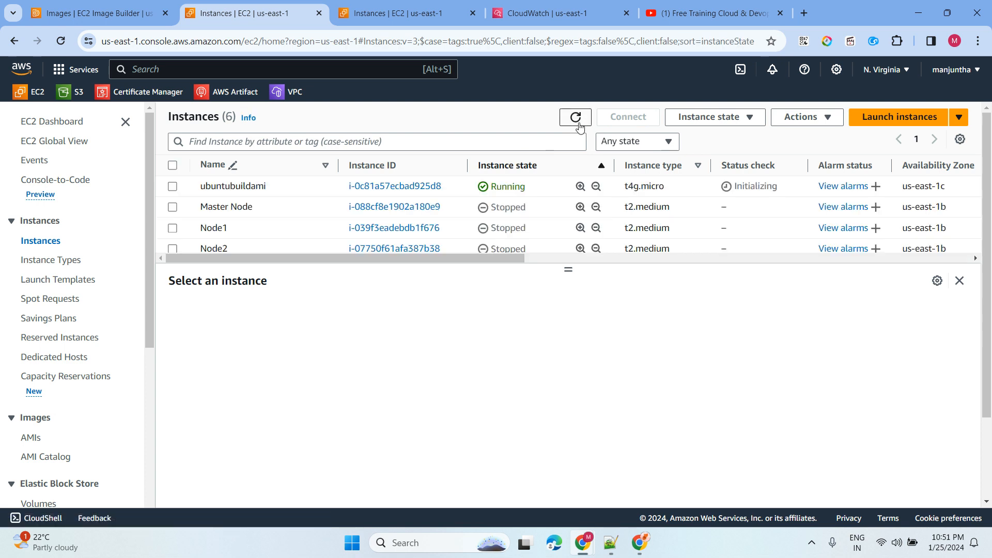
{"action": "left_click", "coordinate": [578, 120]}
{"action": "left_click", "coordinate": [172, 186]}
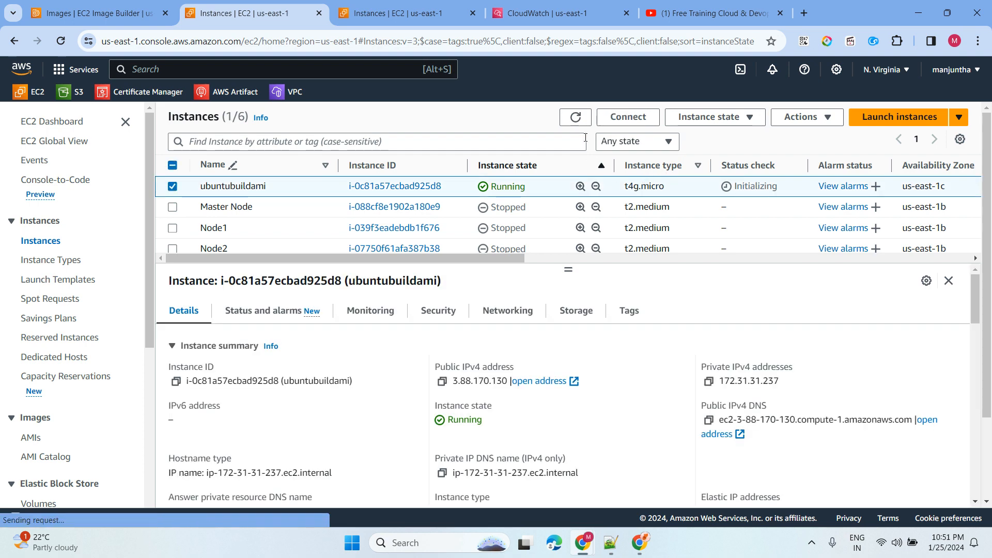
{"action": "left_click", "coordinate": [573, 119]}
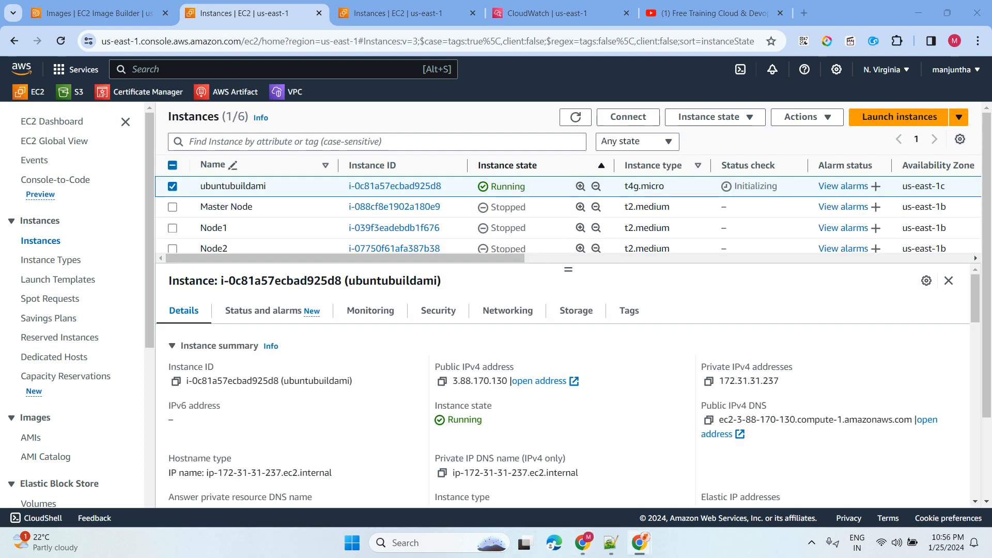
{"action": "left_click", "coordinate": [577, 118]}
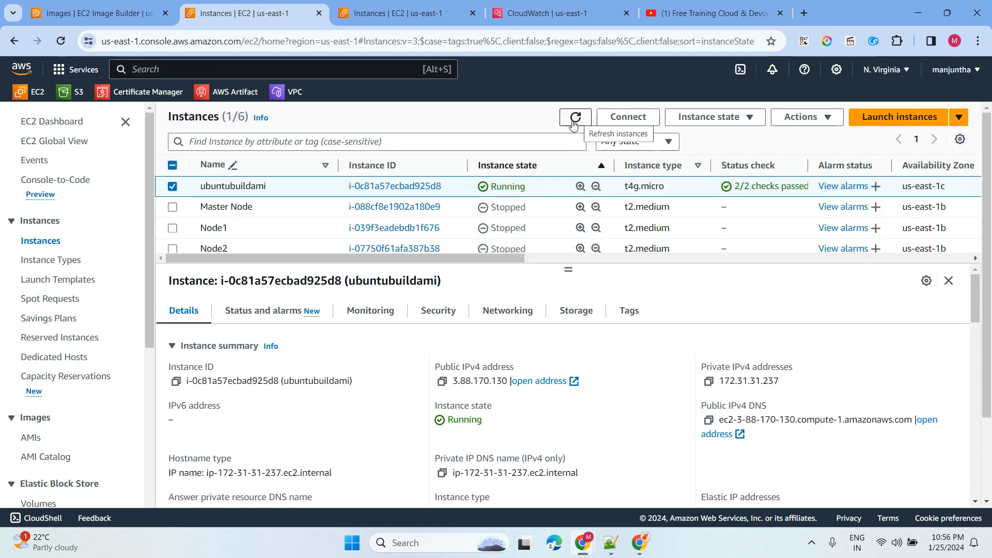
- Connect to the ubuntubuildami instance through EC2 Instance Connect with the username ubuntu
{"action": "left_click", "coordinate": [634, 122]}
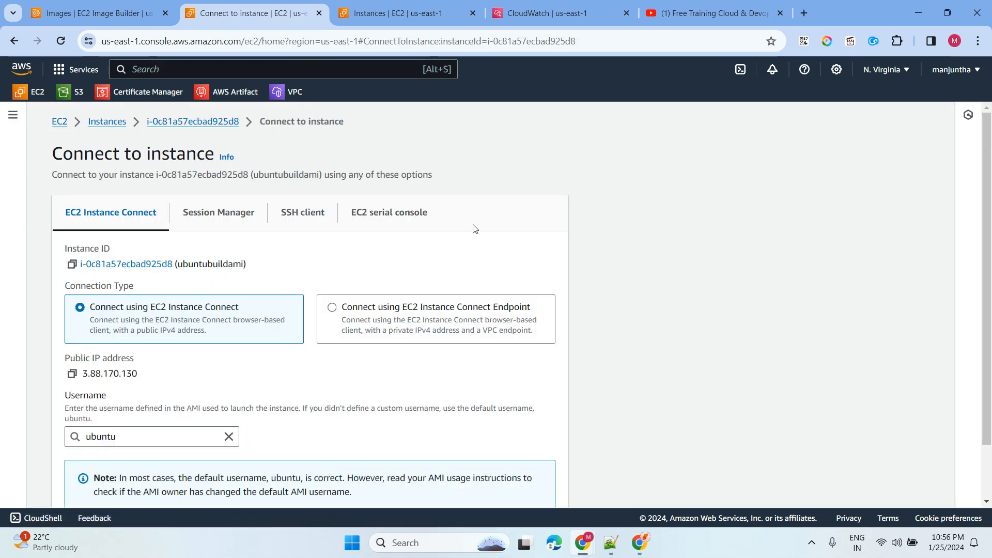
{"action": "scroll", "coordinate": [344, 248], "scroll_direction": "down", "scroll_amount": 2}
{"action": "left_click", "coordinate": [550, 493]}
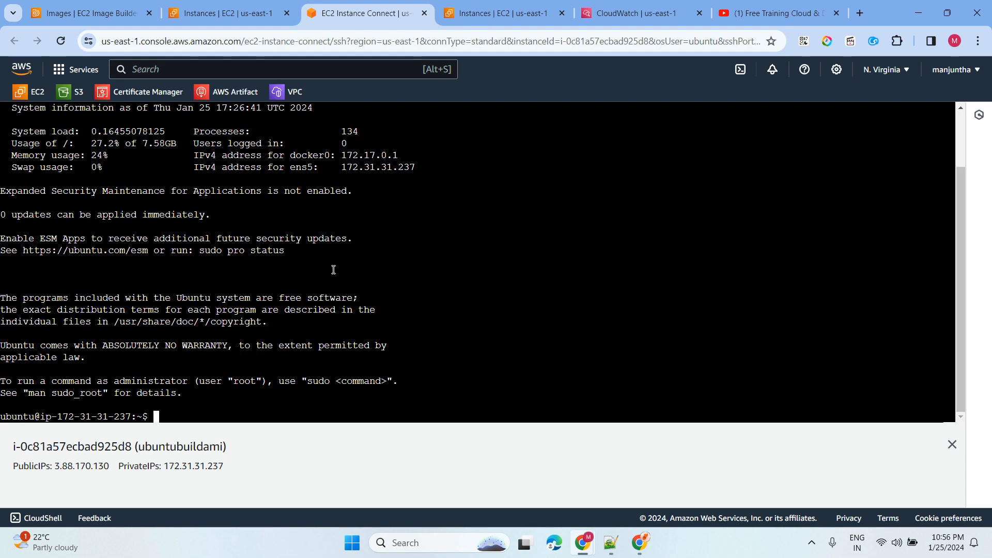
- Run docker info in the instance terminal and highlight its output to verify the Docker installation
{"action": "type", "text": "docker 0ne"}
{"action": "key", "text": "BackSpace"}
{"action": "key", "text": "BackSpace"}
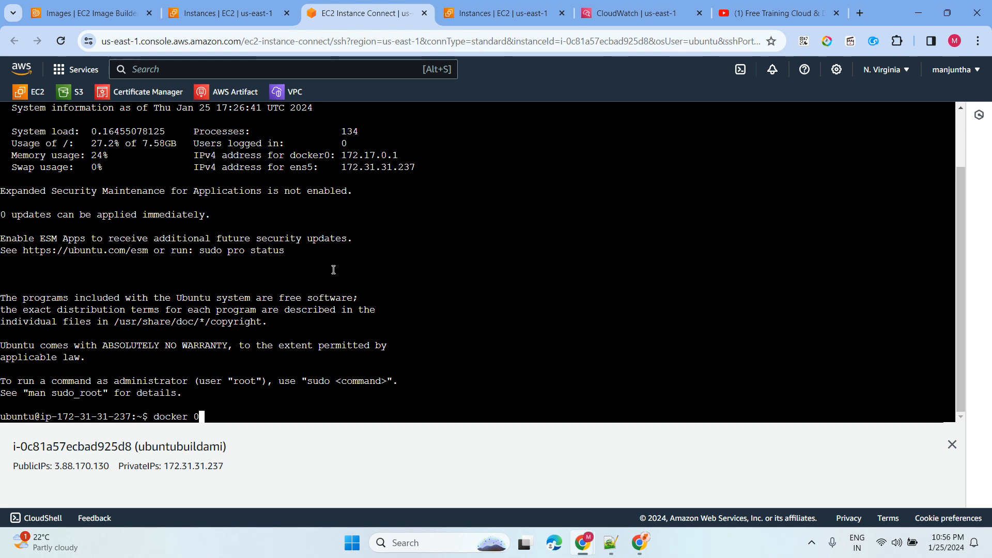
{"action": "key", "text": "BackSpace"}
{"action": "type", "text": "info"}
{"action": "key", "text": "Return"}
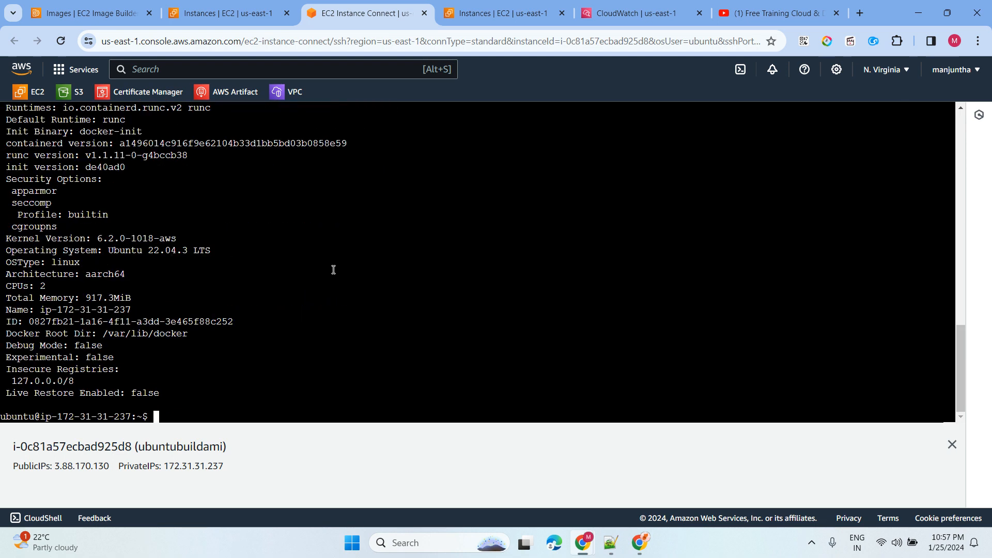
{"action": "left_click_drag", "start_coordinate": [169, 394], "coordinate": [7, 132]}
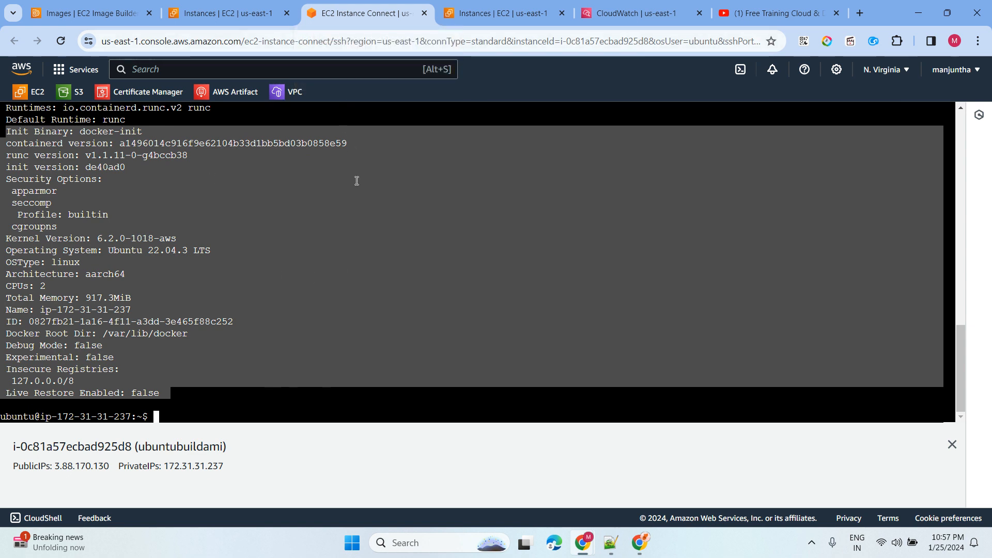
- Close the terminal session and terminate the ubuntubuildami instance from the instances list
{"action": "left_click", "coordinate": [424, 12]}
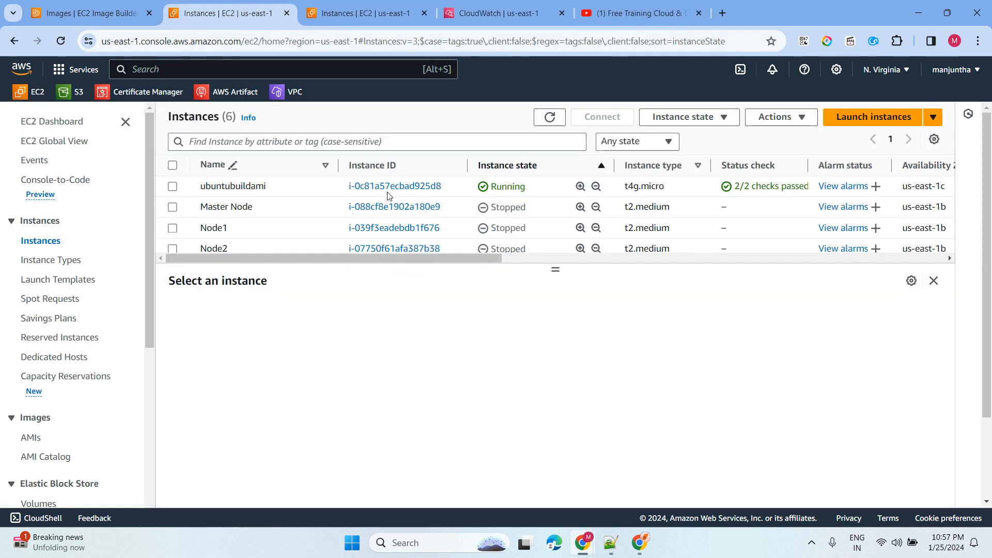
{"action": "left_click", "coordinate": [173, 187]}
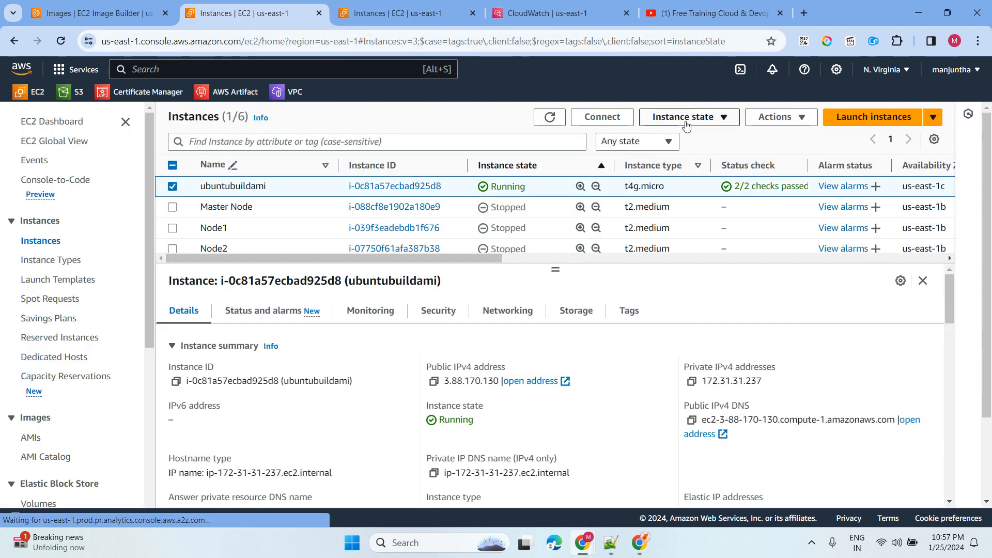
{"action": "left_click", "coordinate": [687, 119]}
{"action": "left_click", "coordinate": [678, 216]}
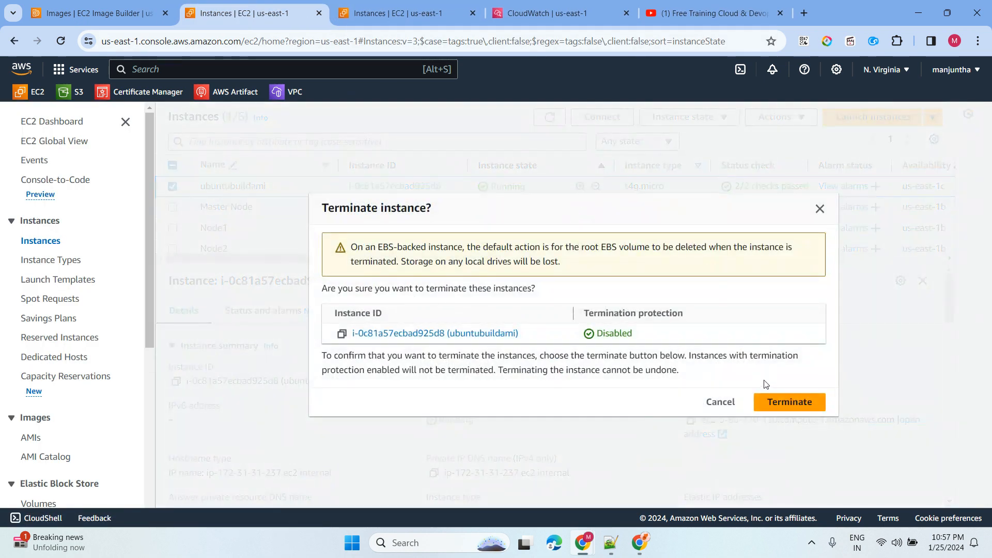
{"action": "left_click", "coordinate": [788, 404]}
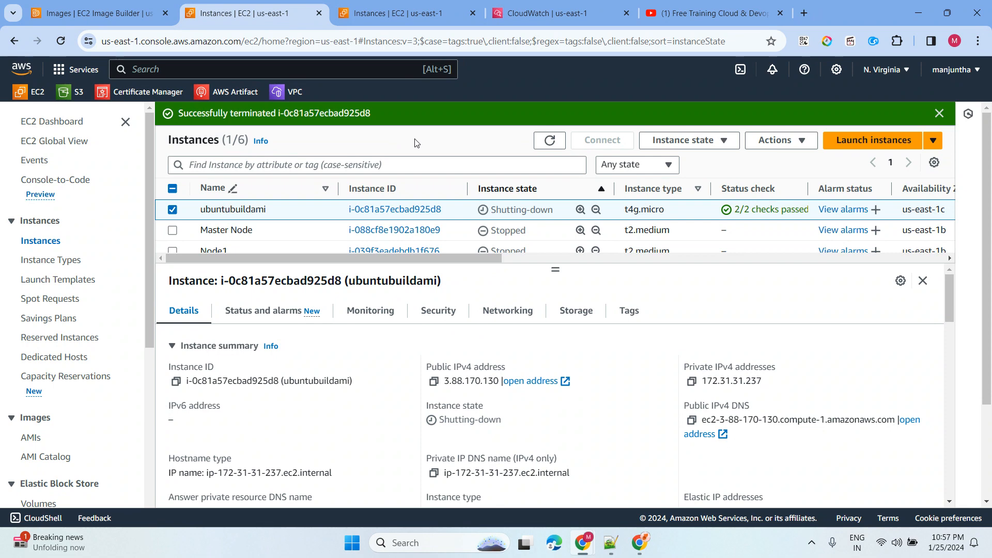
- Switch to the Free Training Cloud & Devops YouTube channel, view its About details, and close them
{"action": "left_click", "coordinate": [681, 19]}
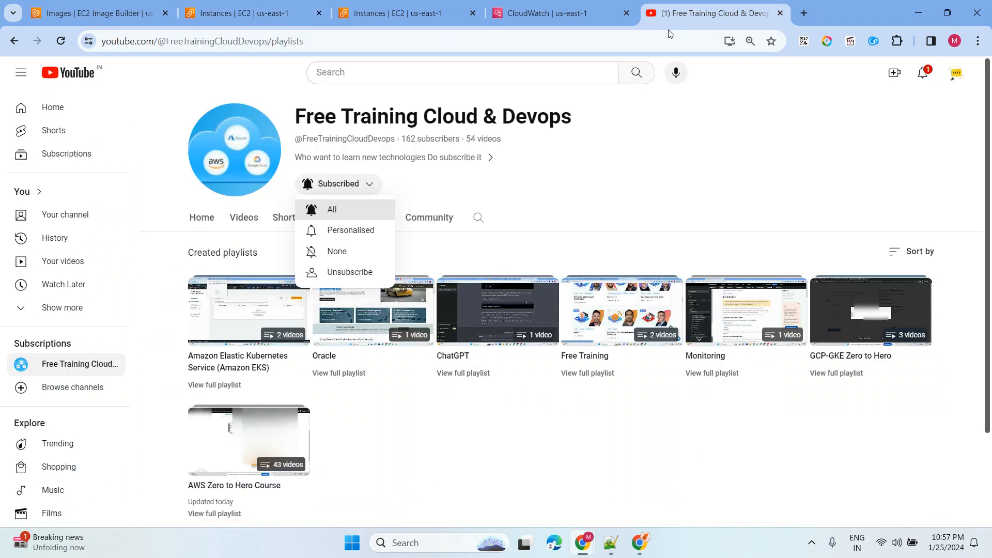
{"action": "left_click", "coordinate": [596, 161]}
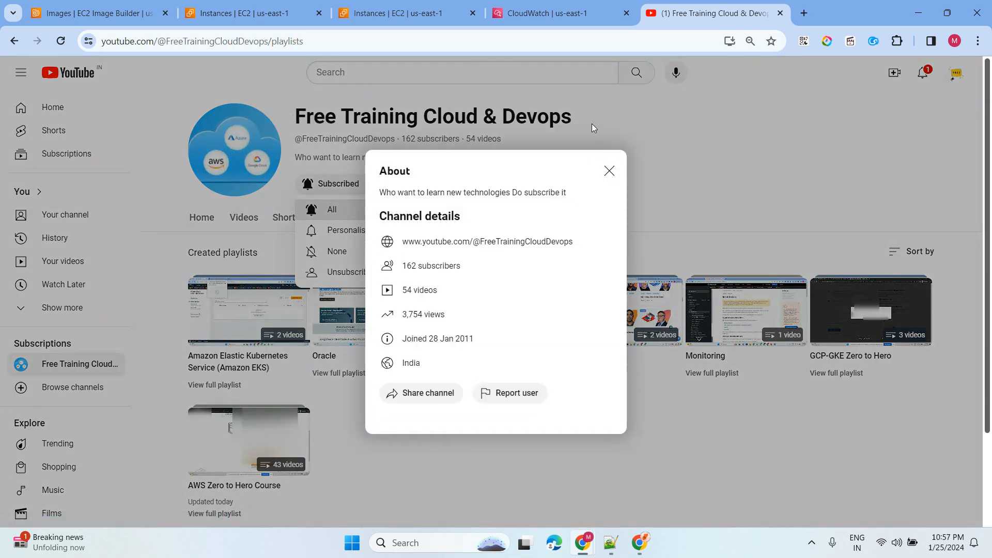
{"action": "left_click", "coordinate": [609, 170]}
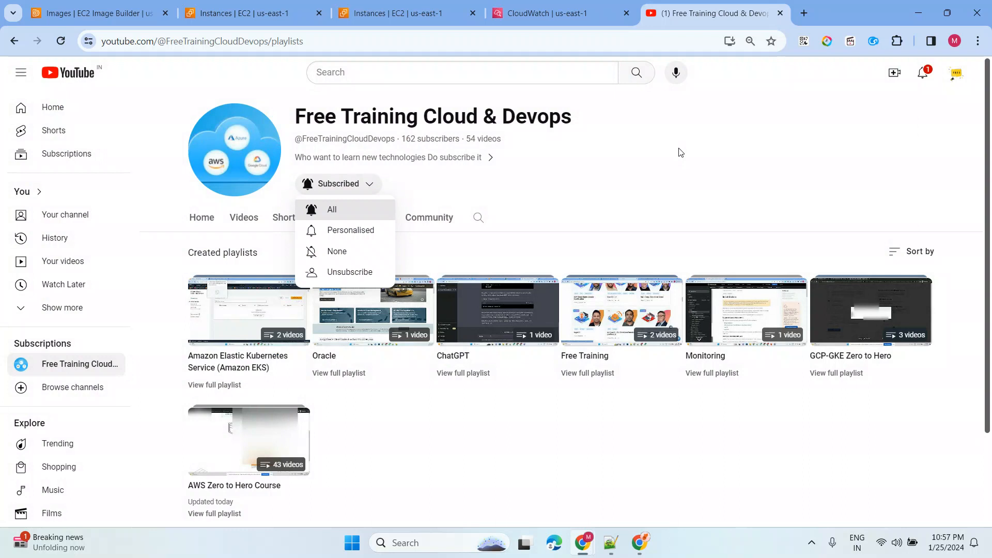